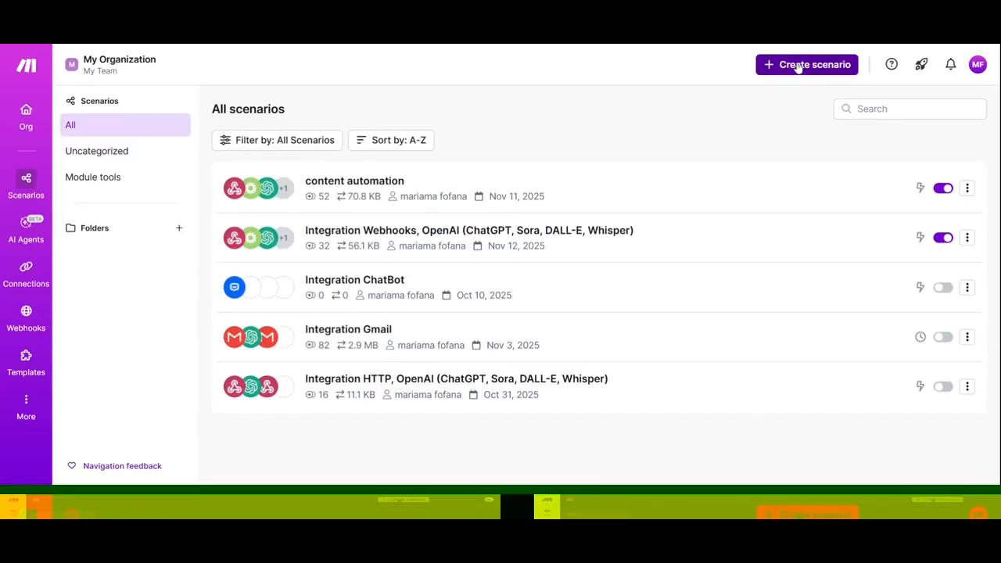
# Create a new scenario and add a Webhooks Custom webhook module as its trigger.
pyautogui.click(797, 68)
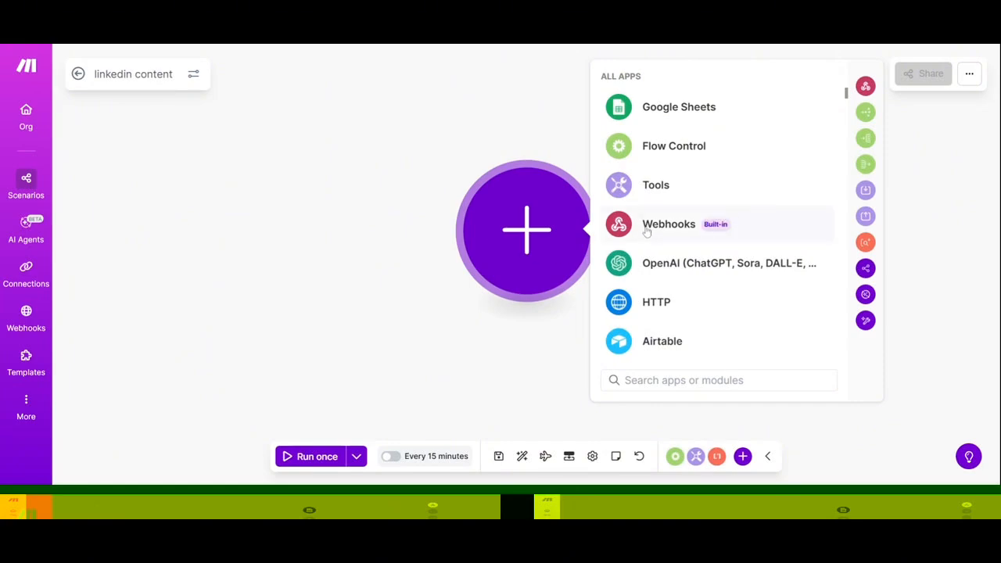
pyautogui.click(646, 230)
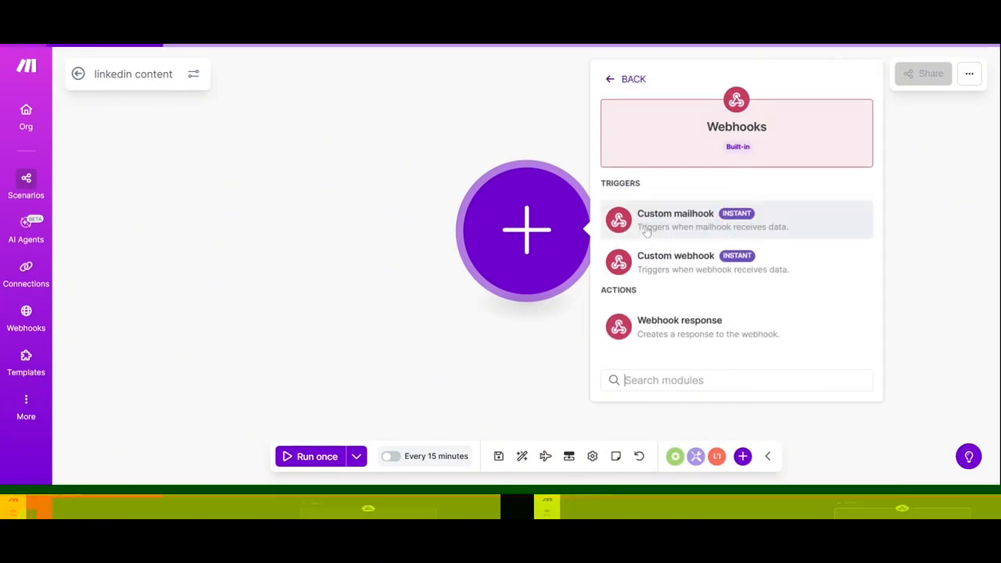
pyautogui.click(685, 276)
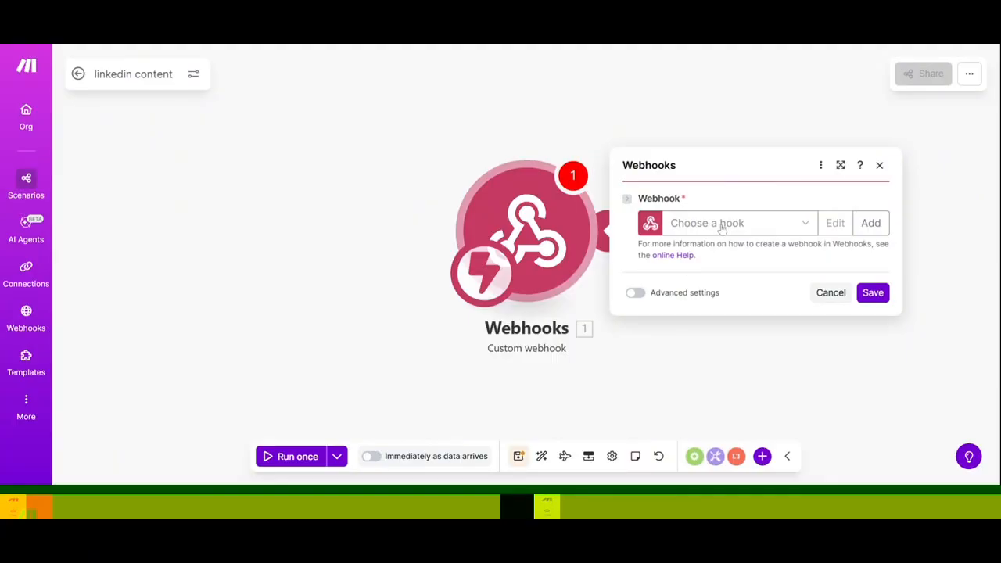
# Create a new webhook with Get request headers and Get request HTTP method set to Yes, and save the webhook module.
pyautogui.click(720, 226)
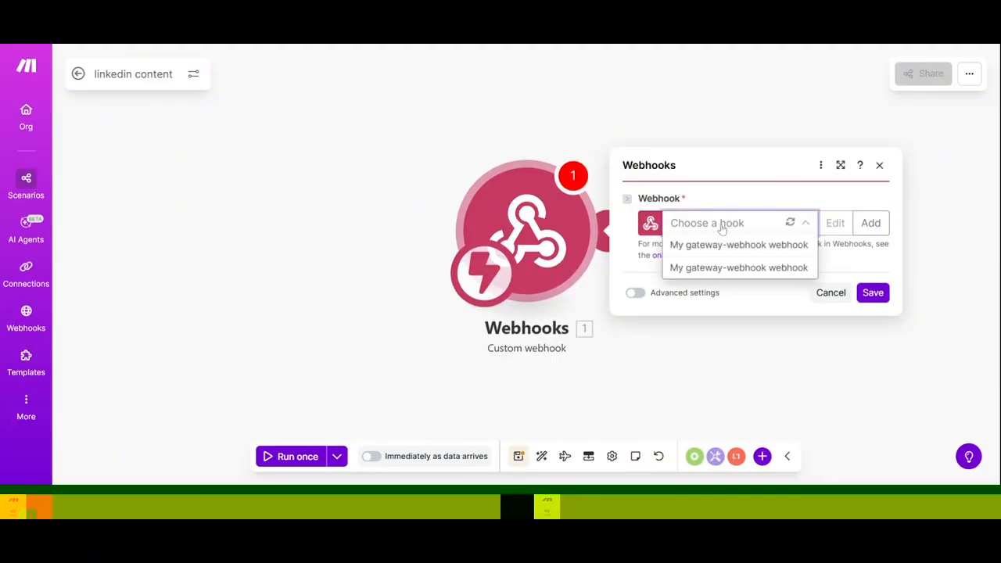
pyautogui.click(870, 223)
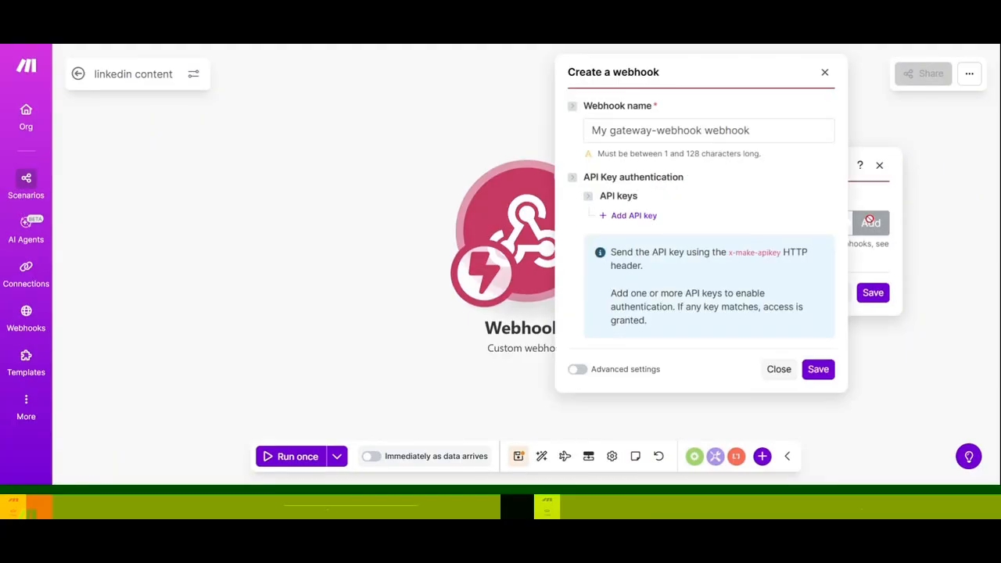
pyautogui.click(578, 370)
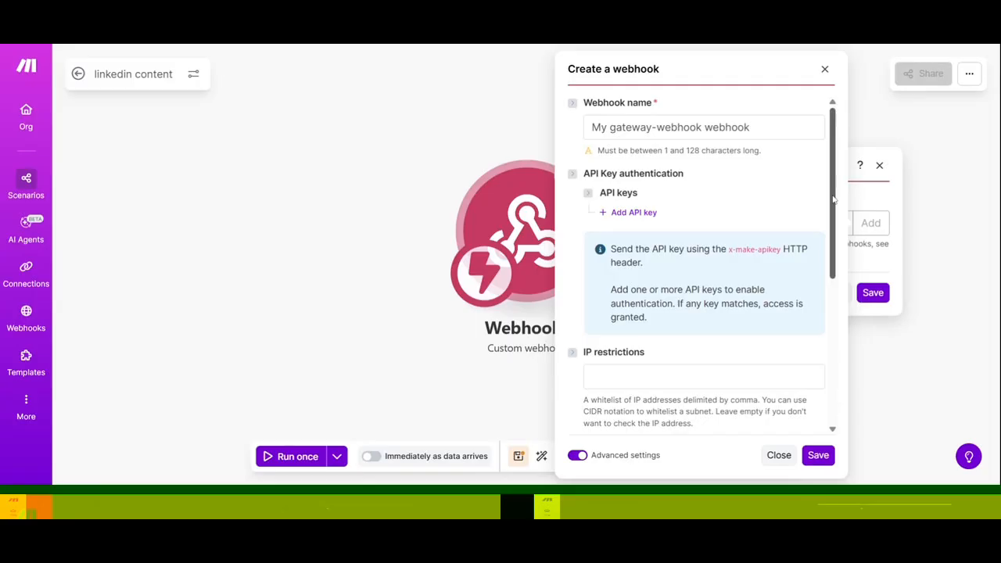
pyautogui.scroll(-2, 833, 266)
pyautogui.scroll(-3, 834, 266)
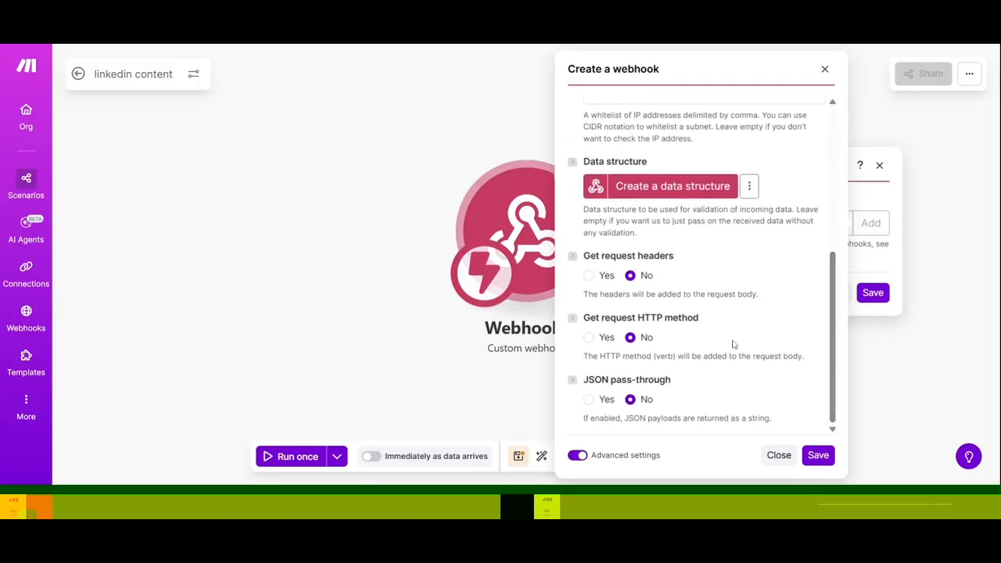
pyautogui.click(589, 278)
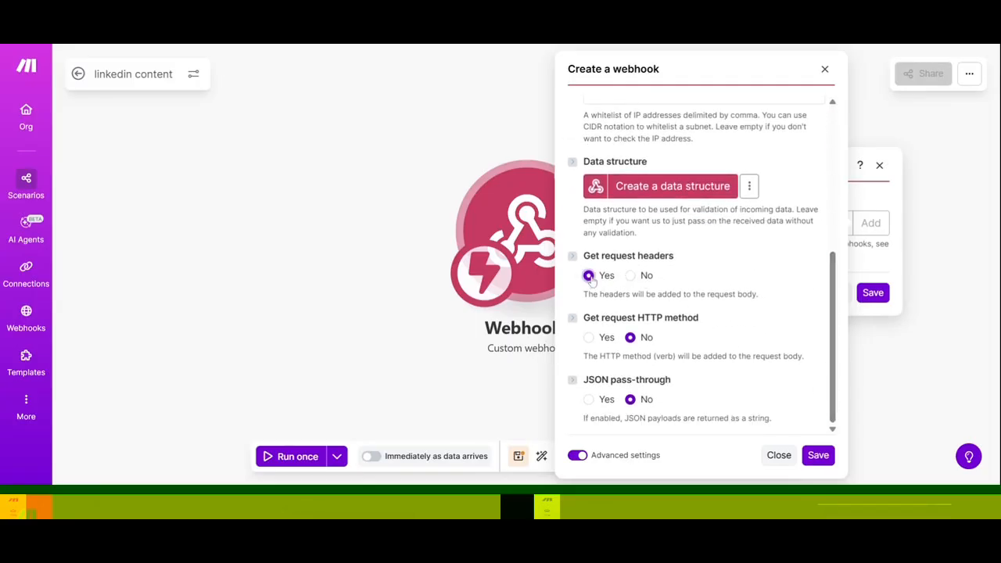
pyautogui.click(589, 338)
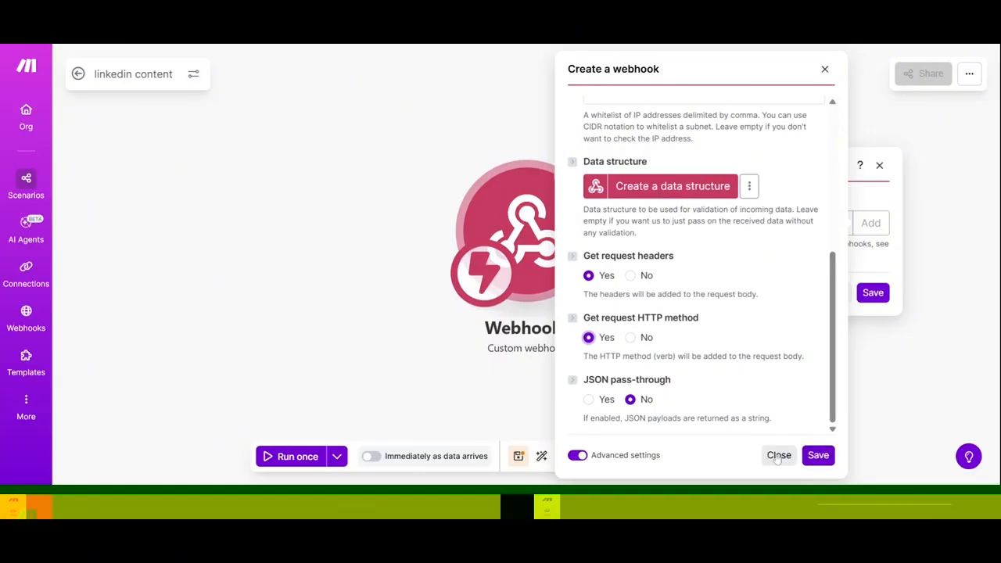
pyautogui.click(813, 457)
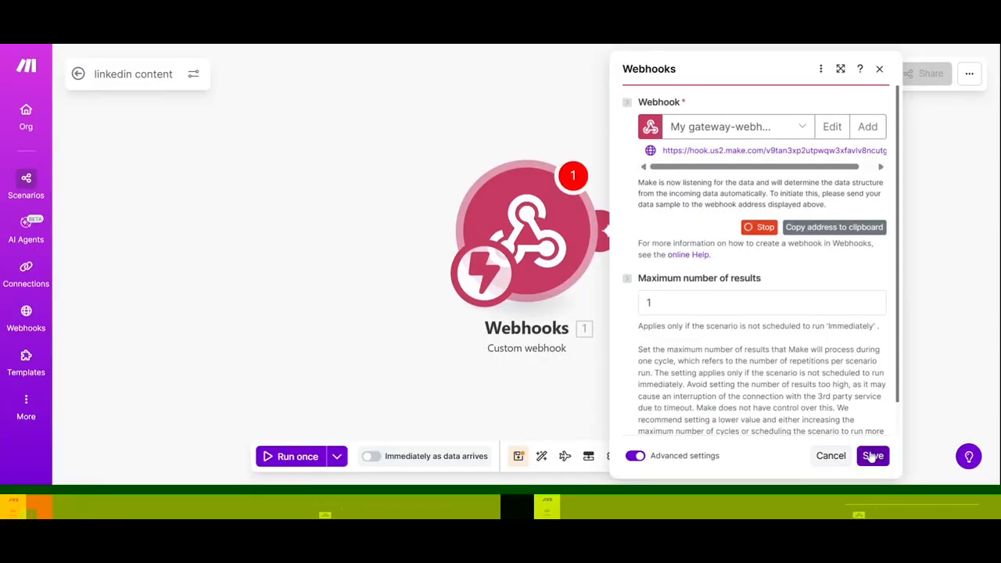
pyautogui.click(871, 456)
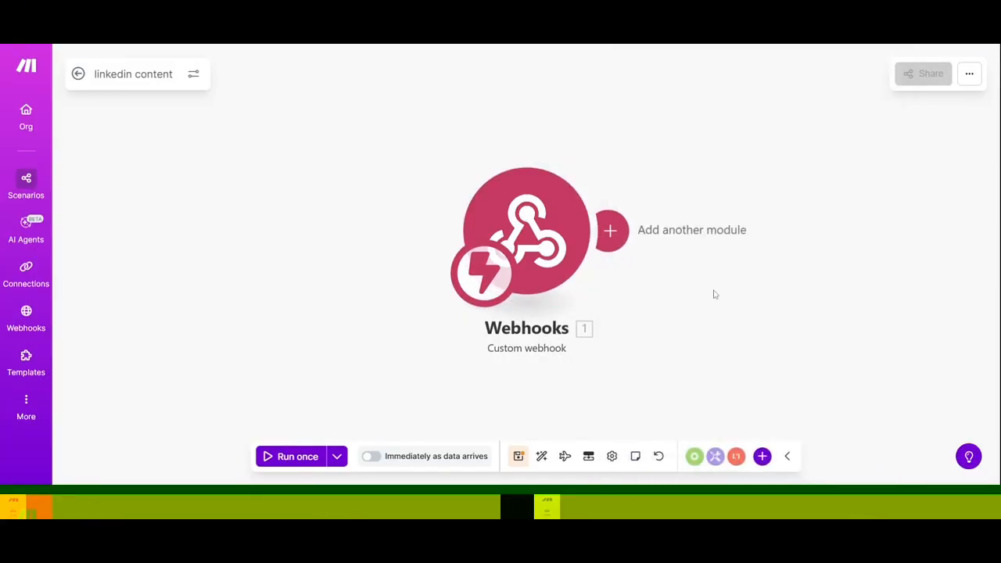
# Move the webhook module aside and attach an OpenAI Generate a completion module after it.
pyautogui.moveTo(522, 223); pyautogui.dragTo(259, 209)
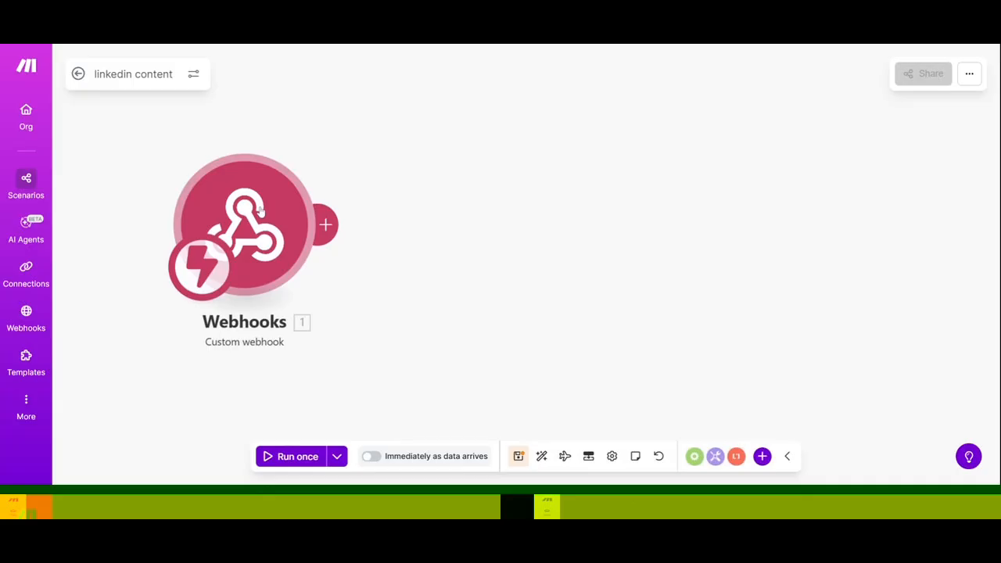
pyautogui.click(338, 242)
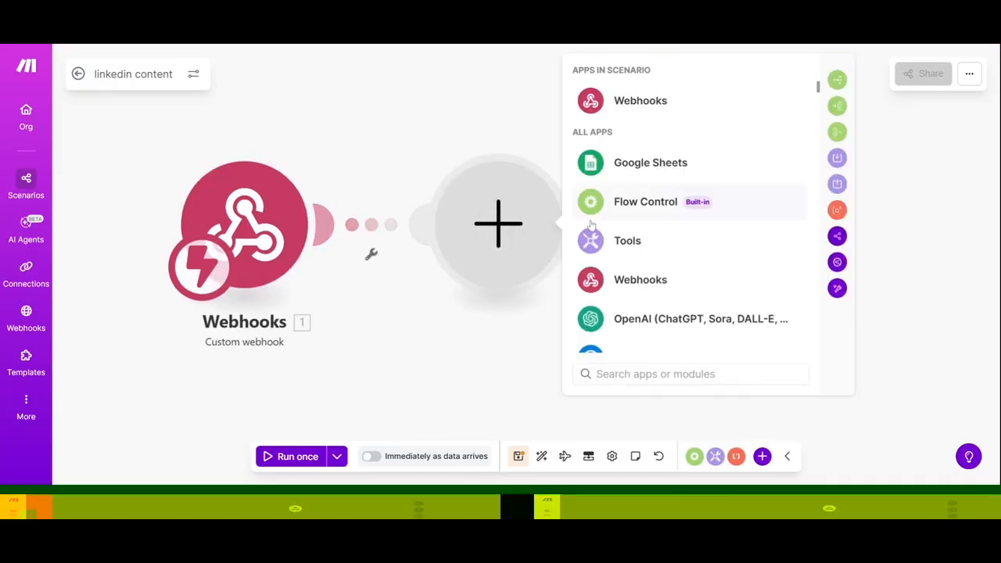
pyautogui.click(621, 321)
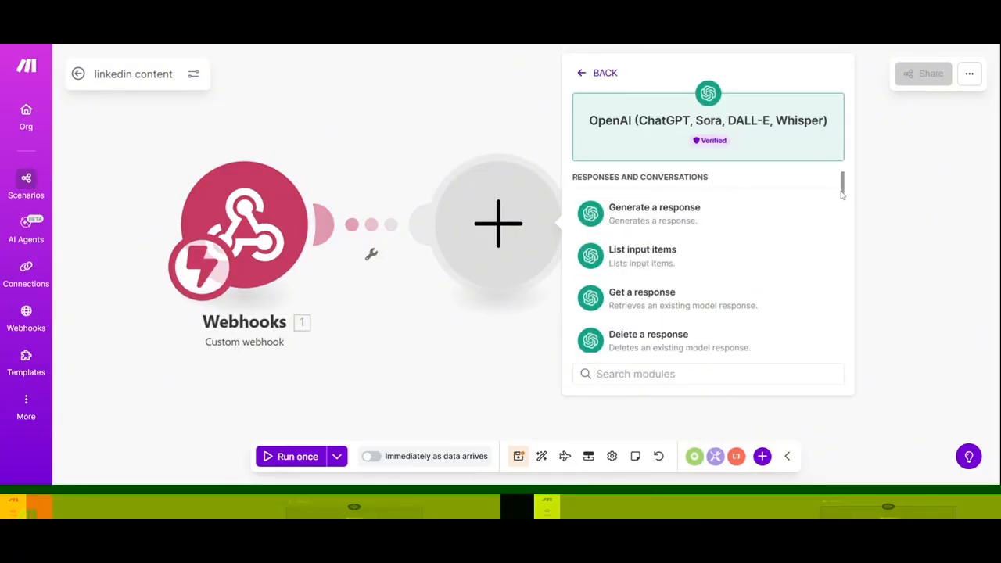
pyautogui.moveTo(842, 194)
pyautogui.mouseDown()
pyautogui.moveTo(843, 226)
pyautogui.moveTo(840, 190)
pyautogui.mouseUp()
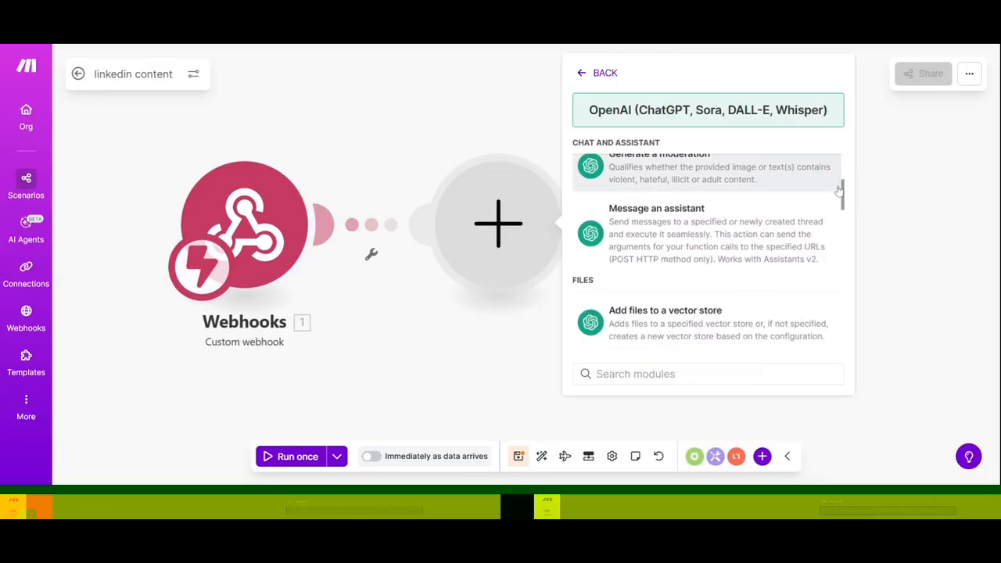
pyautogui.scroll(1, 843, 195)
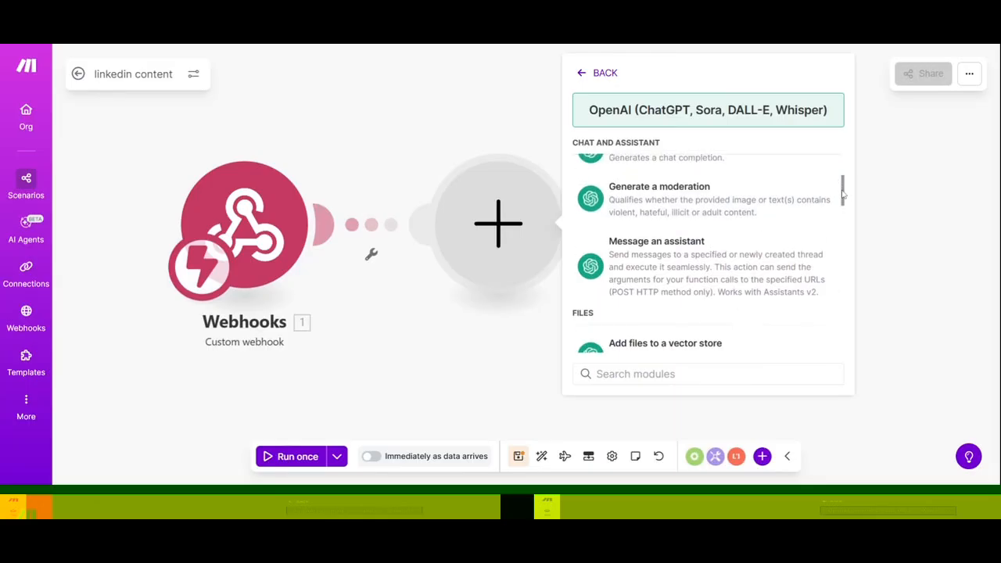
pyautogui.moveTo(843, 192); pyautogui.dragTo(843, 192)
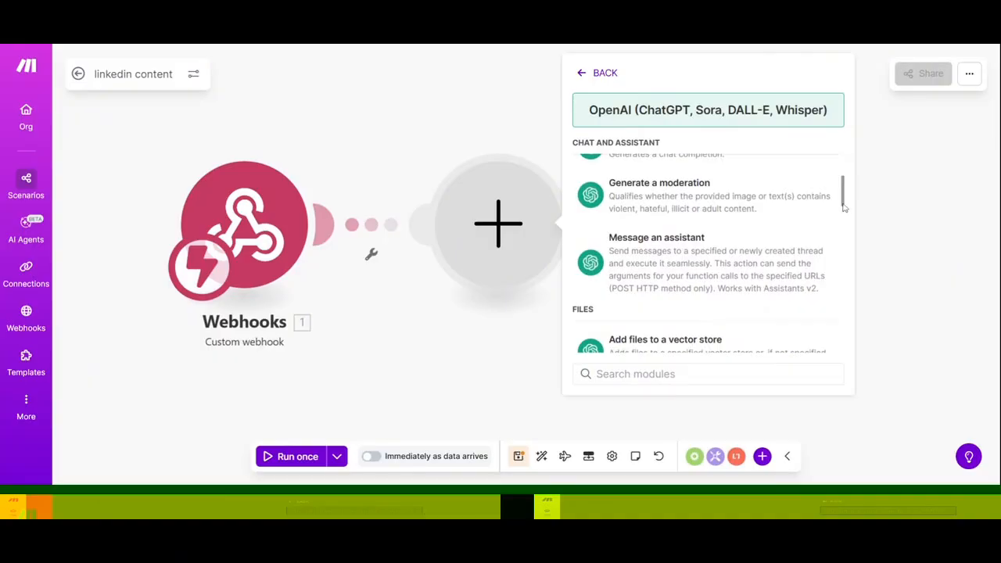
pyautogui.moveTo(843, 209); pyautogui.dragTo(843, 208)
pyautogui.scroll(2, 843, 207)
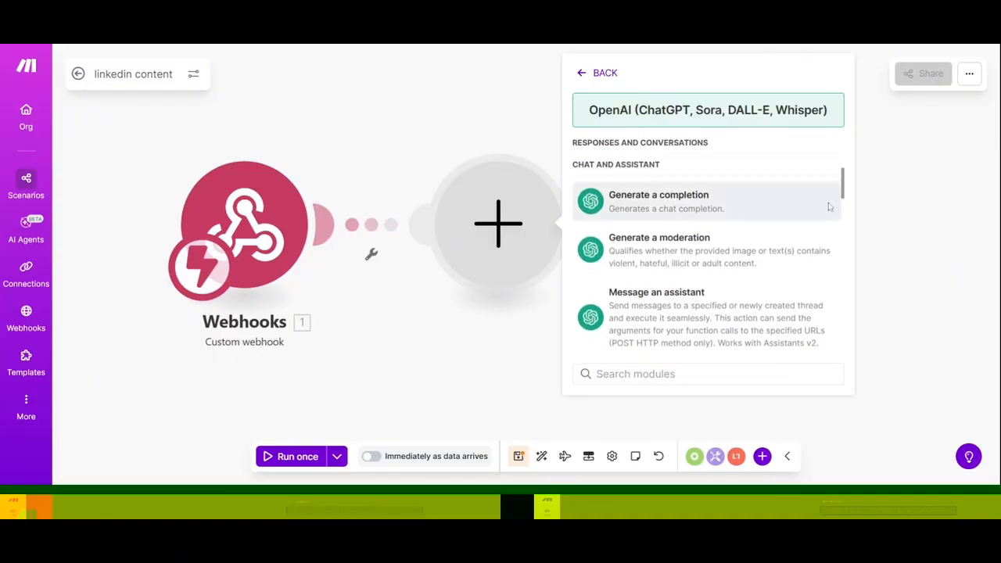
pyautogui.click(755, 210)
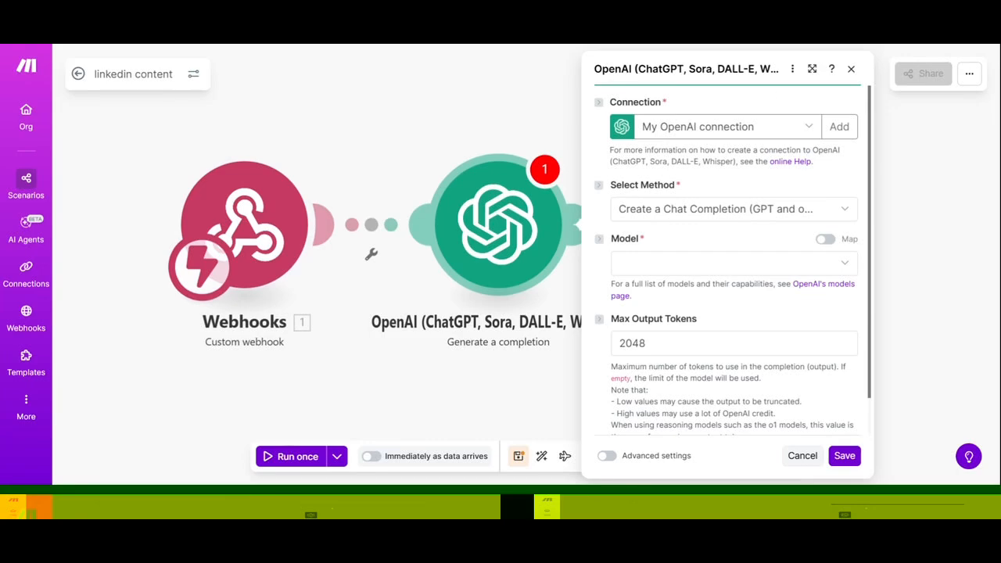
pyautogui.click(805, 126)
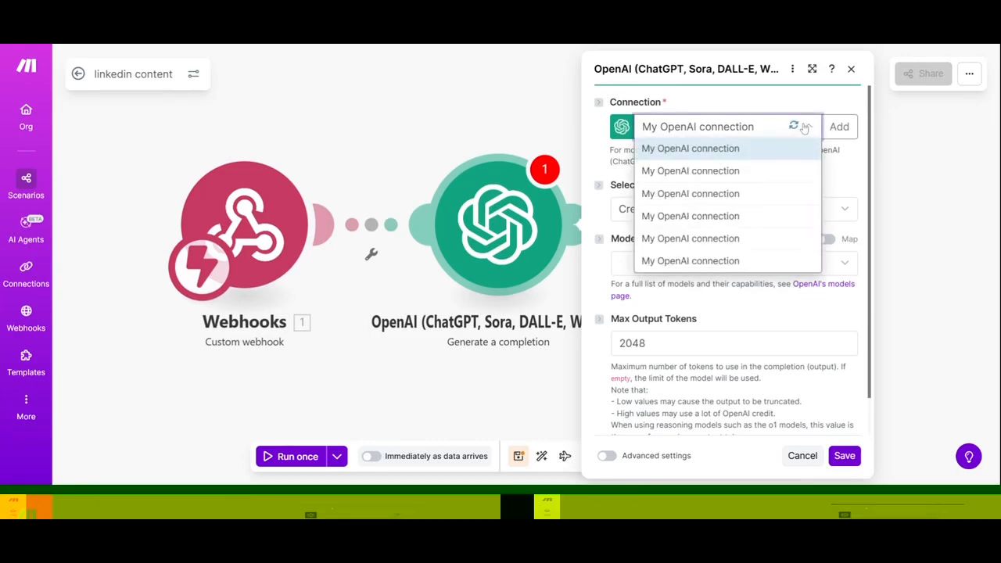
pyautogui.click(834, 158)
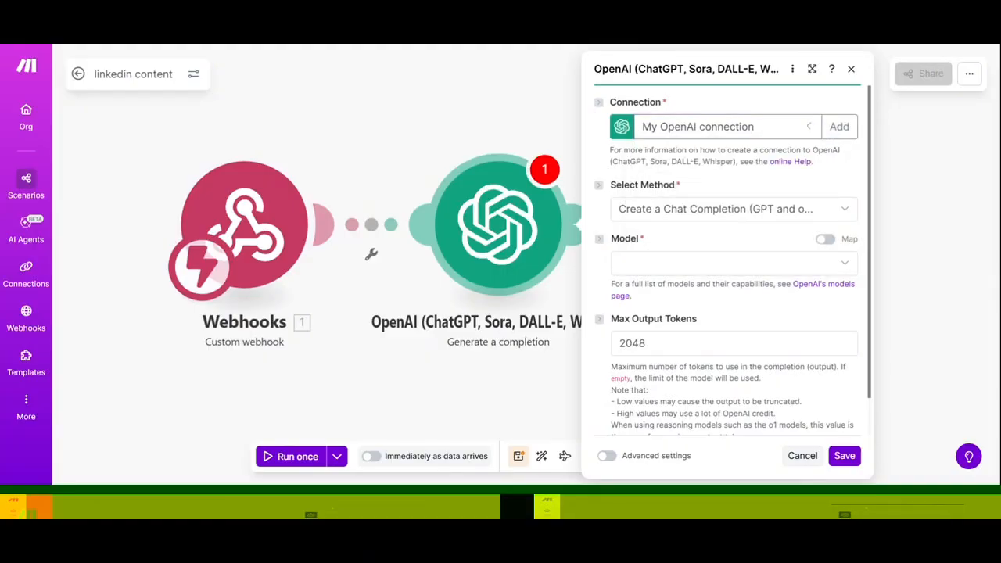
pyautogui.click(833, 127)
pyautogui.hotkey('ctrl', 'v')
# Set the OpenAI module's model to gpt-5.1 (system).
pyautogui.click(663, 270)
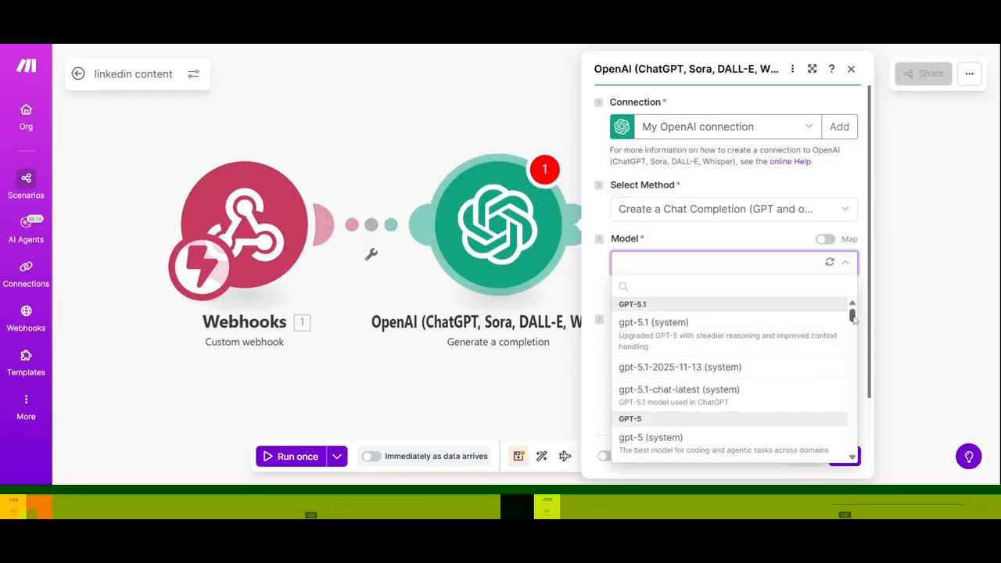
pyautogui.moveTo(852, 316); pyautogui.dragTo(852, 325)
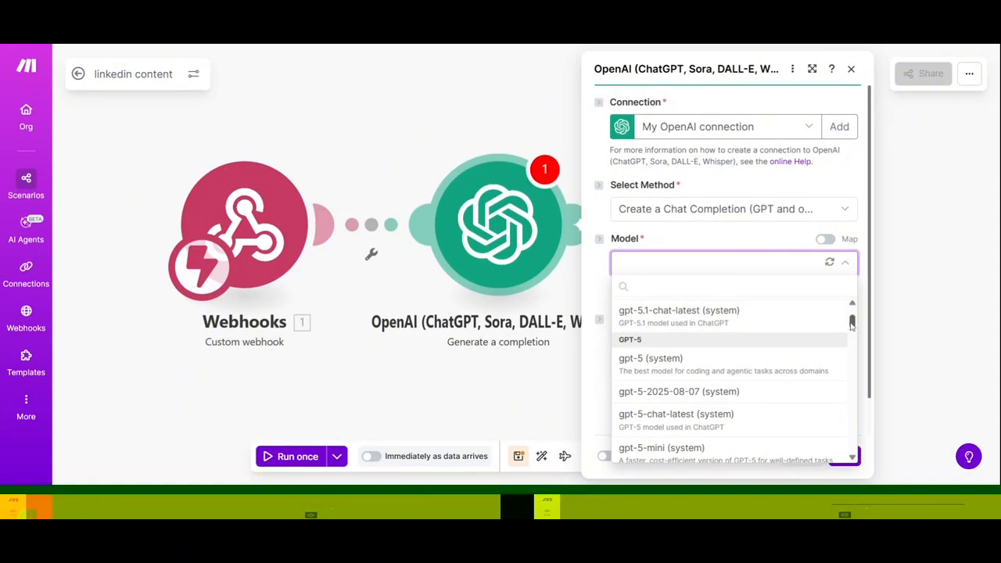
pyautogui.moveTo(854, 322); pyautogui.dragTo(856, 305)
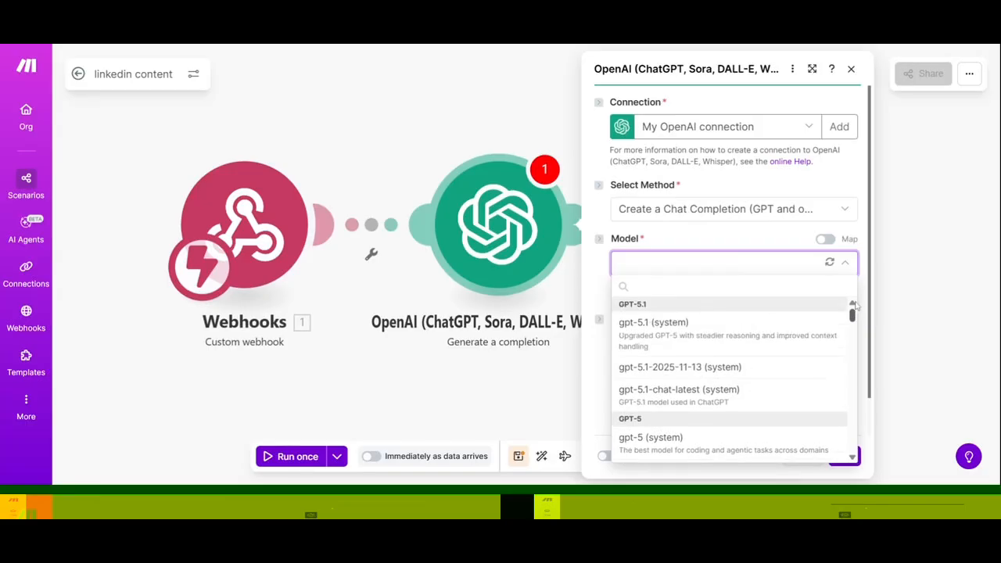
pyautogui.click(790, 327)
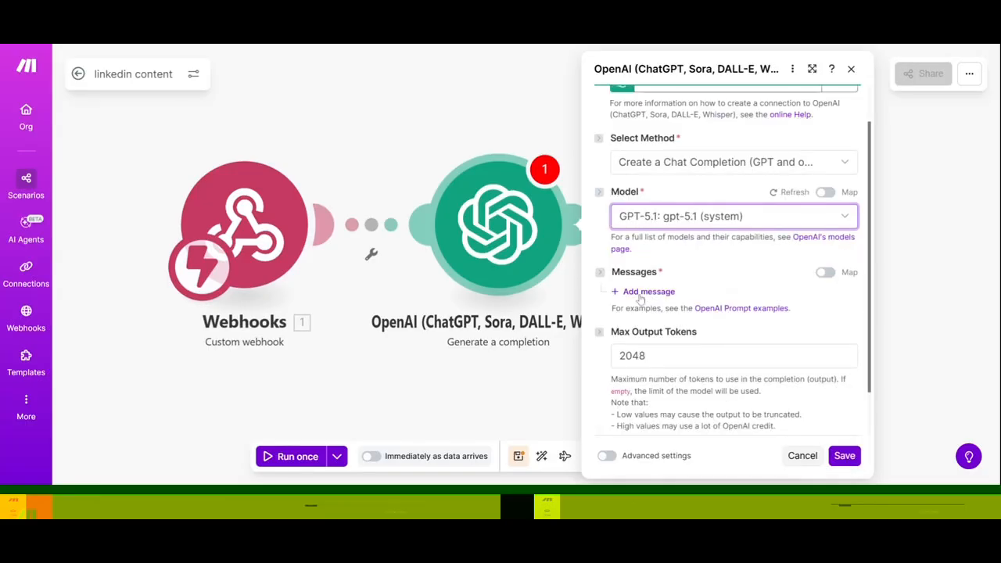
# Add a first message to the OpenAI module with the Assistant role.
pyautogui.click(636, 291)
pyautogui.click(665, 335)
pyautogui.click(668, 352)
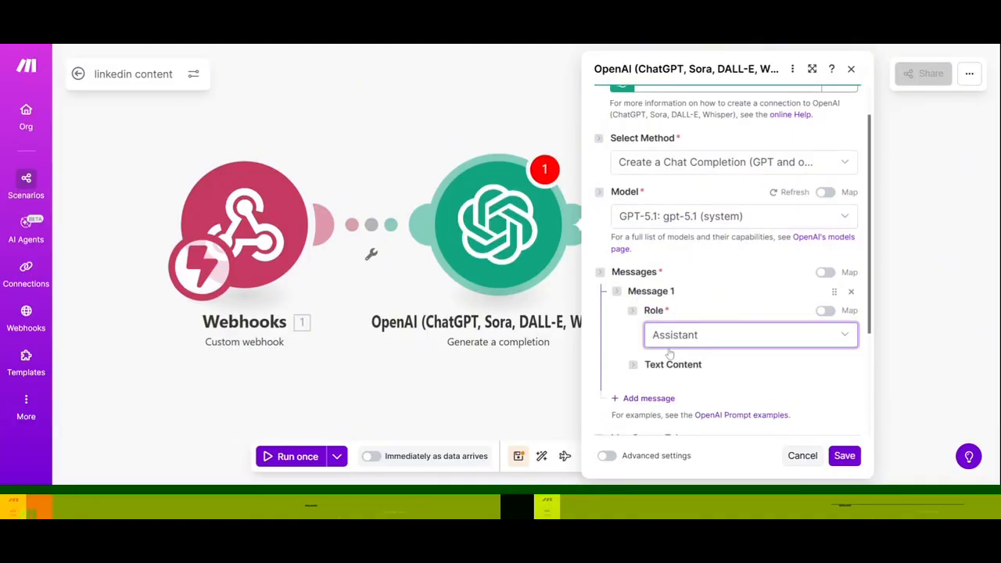
# Paste the French prompt beginning "Tu es un assistant spécialisé en contenu LinkedIn" into Message 1's text content and review it.
pyautogui.click(750, 388)
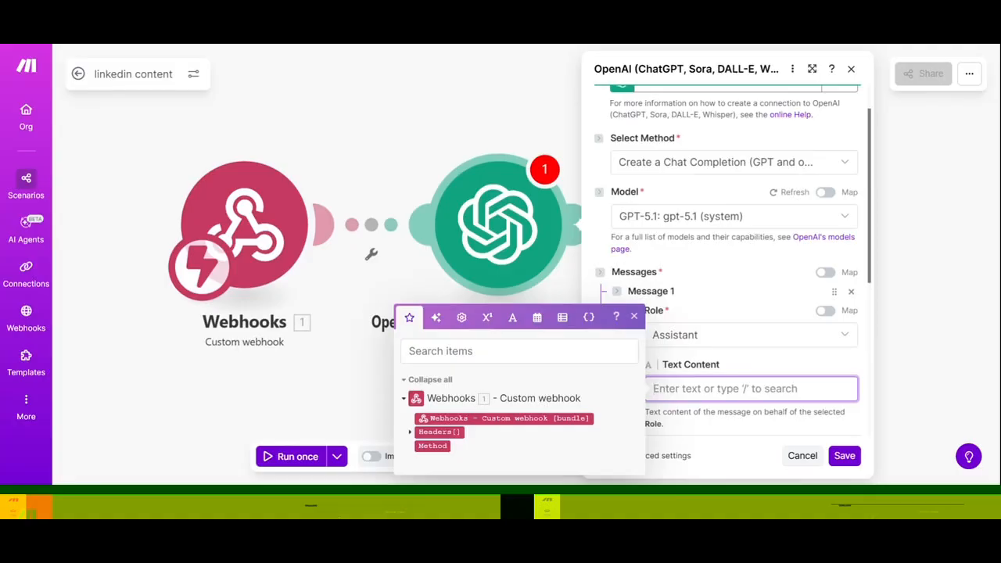
pyautogui.scroll(-2, 859, 237)
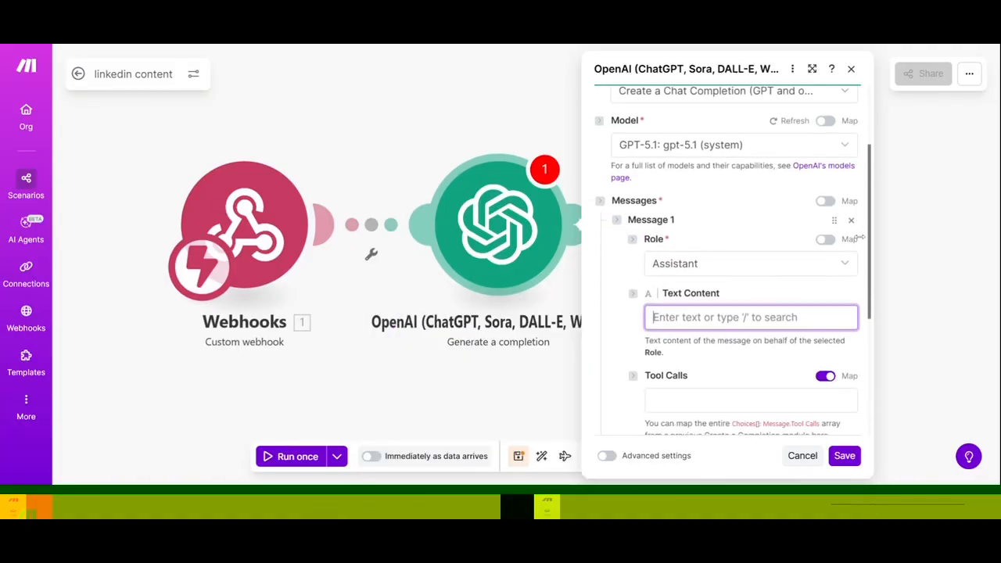
pyautogui.click(727, 319)
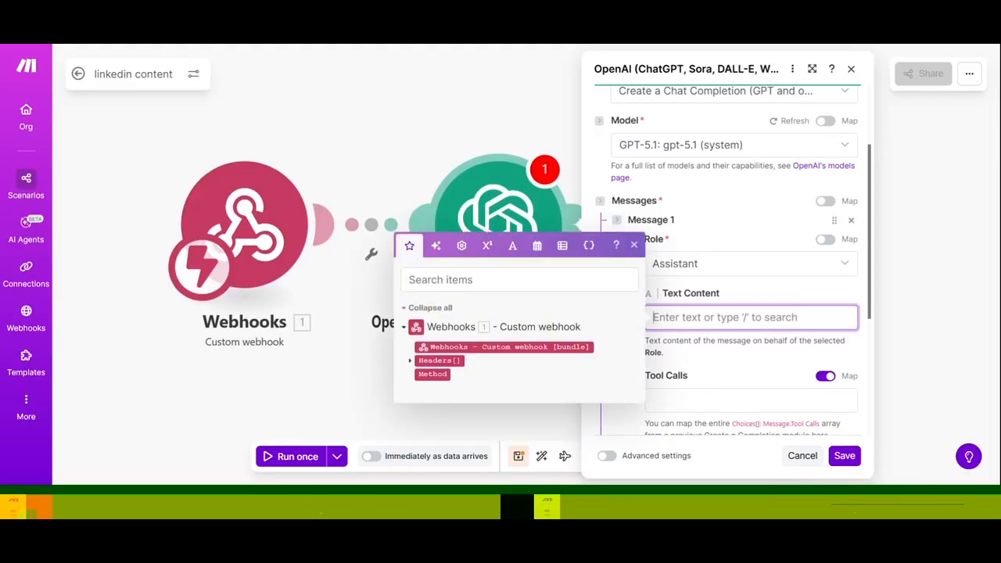
pyautogui.hotkey('ctrl', 'v')
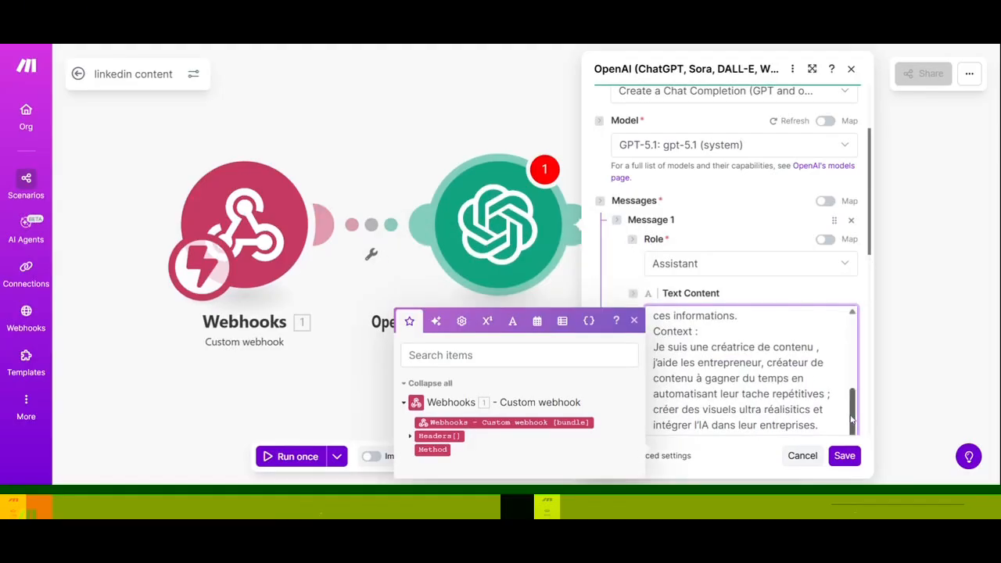
pyautogui.scroll(2, 853, 399)
pyautogui.scroll(4, 854, 399)
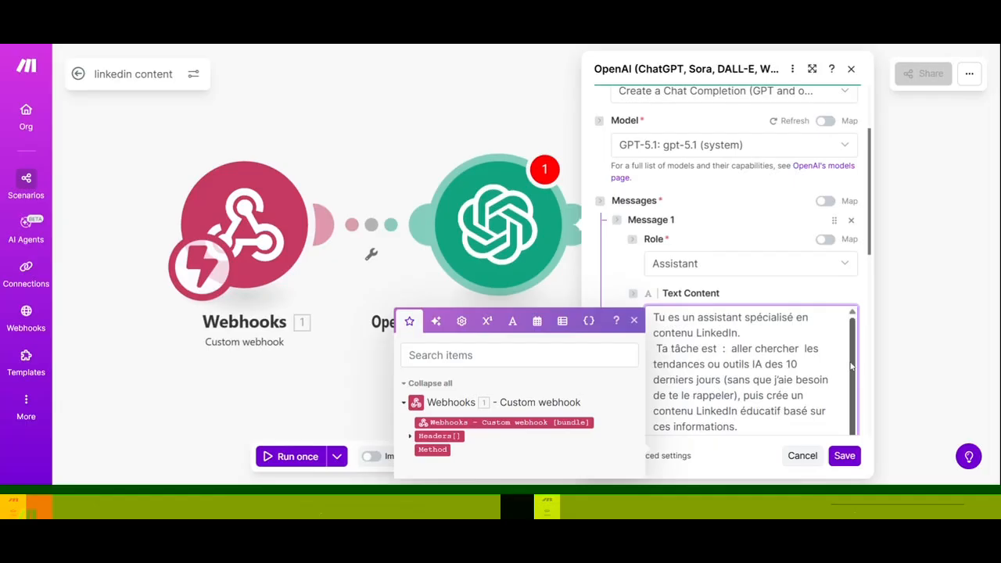
pyautogui.scroll(-5, 851, 366)
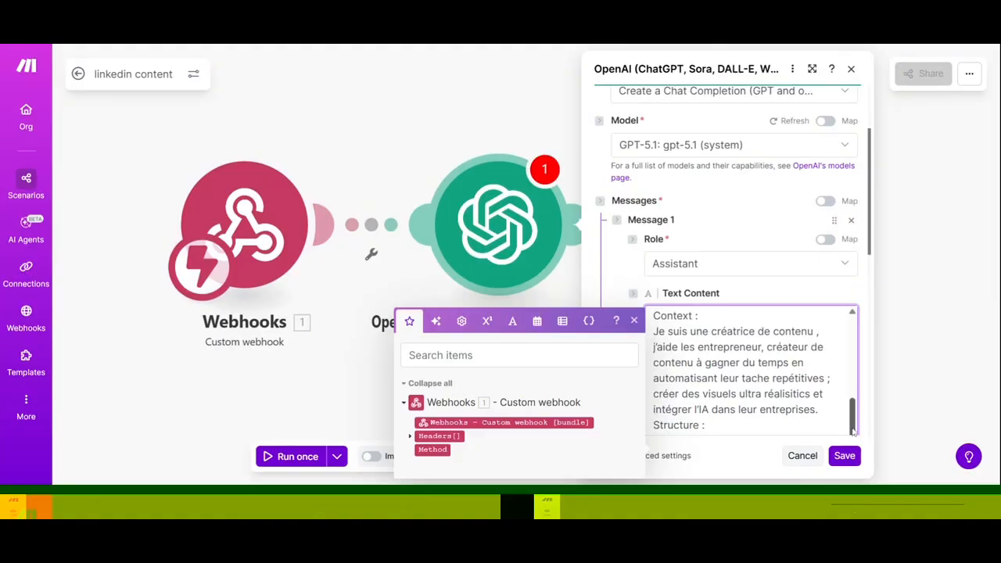
pyautogui.moveTo(853, 431)
pyautogui.mouseDown()
pyautogui.moveTo(851, 391)
pyautogui.moveTo(851, 434)
pyautogui.mouseUp()
pyautogui.scroll(-3, 635, 325)
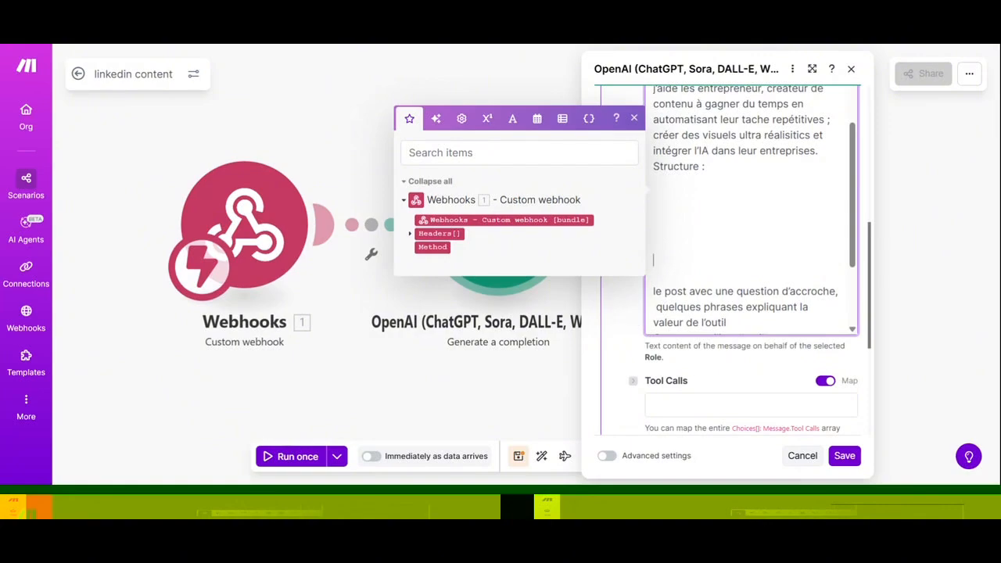
# Remove surplus blank lines in the prompt between "Structure :" and "le post avec une question d'accroche".
pyautogui.click(654, 291)
pyautogui.press('BackSpace')
pyautogui.press('BackSpace')
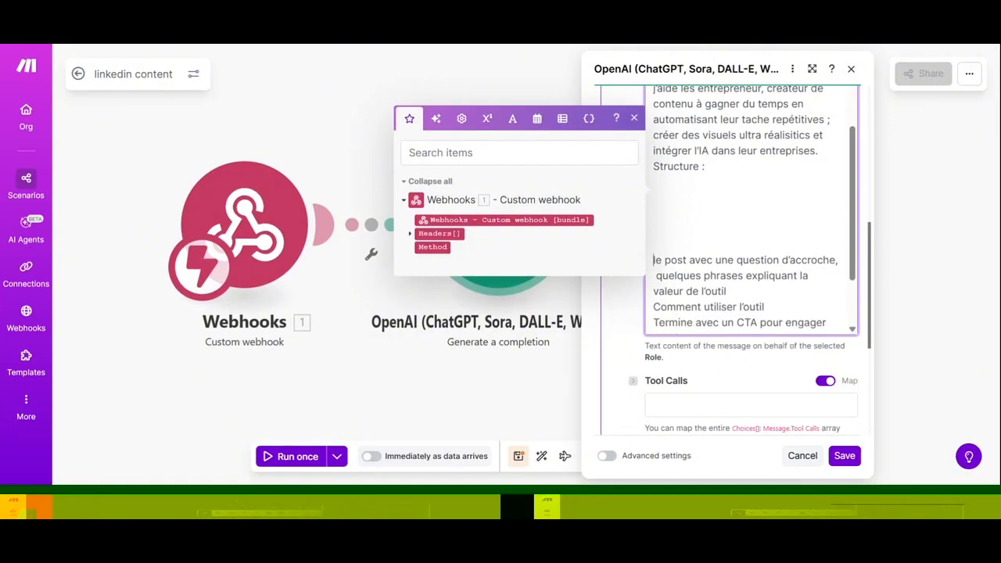
pyautogui.press('BackSpace')
pyautogui.press('BackSpace')
pyautogui.press('BackSpace')
pyautogui.press('BackSpace')
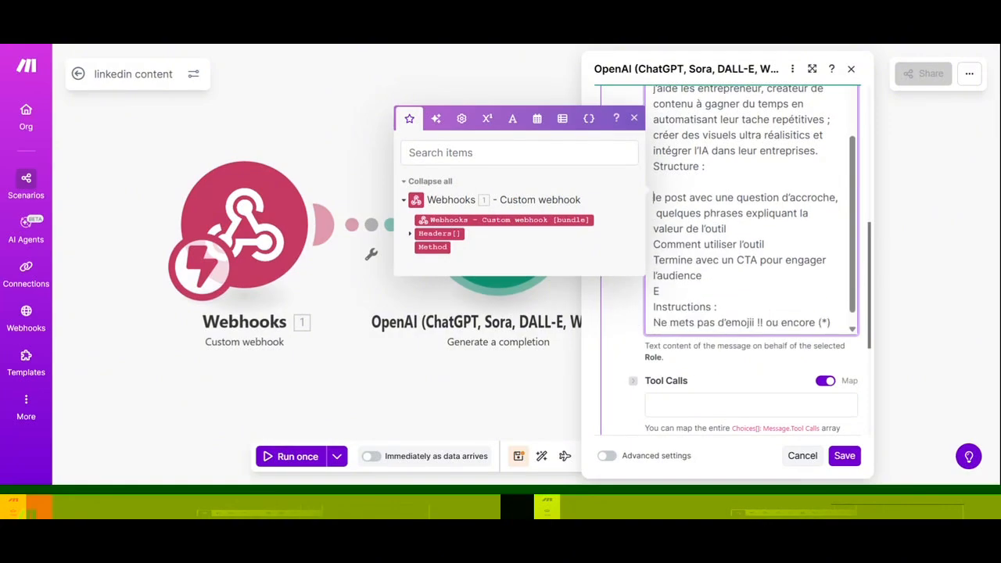
# Delete the last blank line below "Structure :" in the prompt and save the OpenAI module's settings.
pyautogui.press('BackSpace')
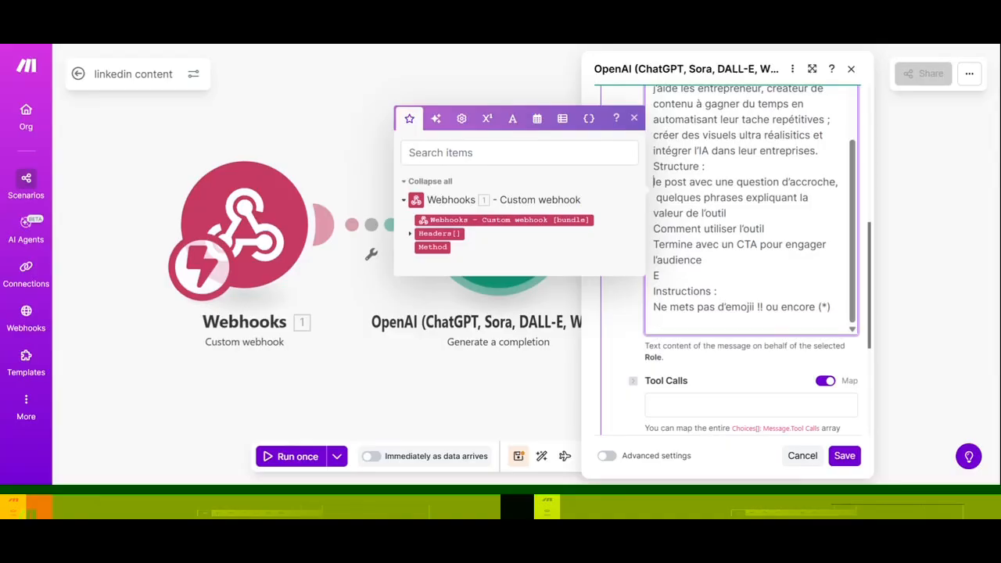
pyautogui.click(845, 456)
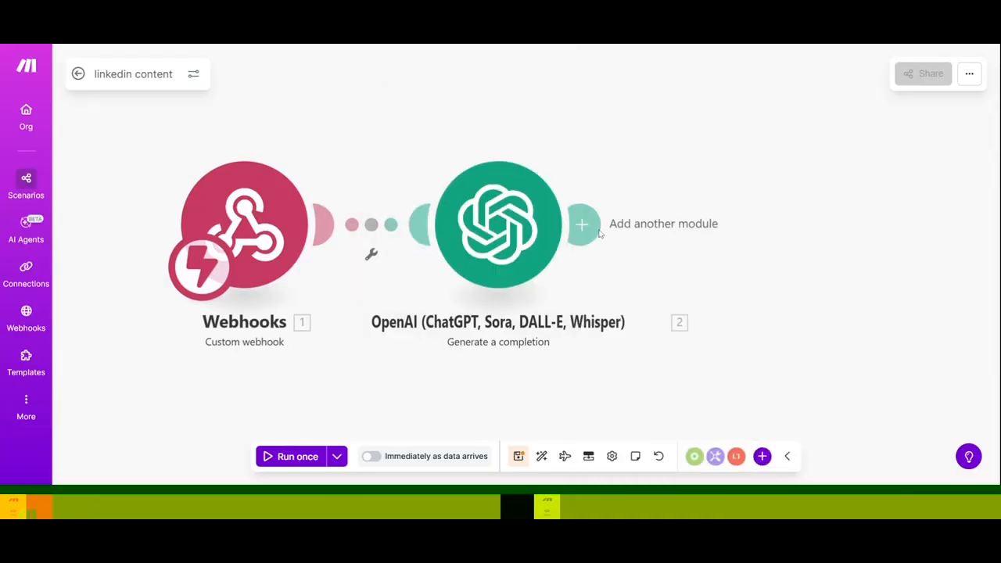
# Run the OpenAI module and read through the generated LinkedIn posts in the output bundle's Result.
pyautogui.rightClick(528, 217)
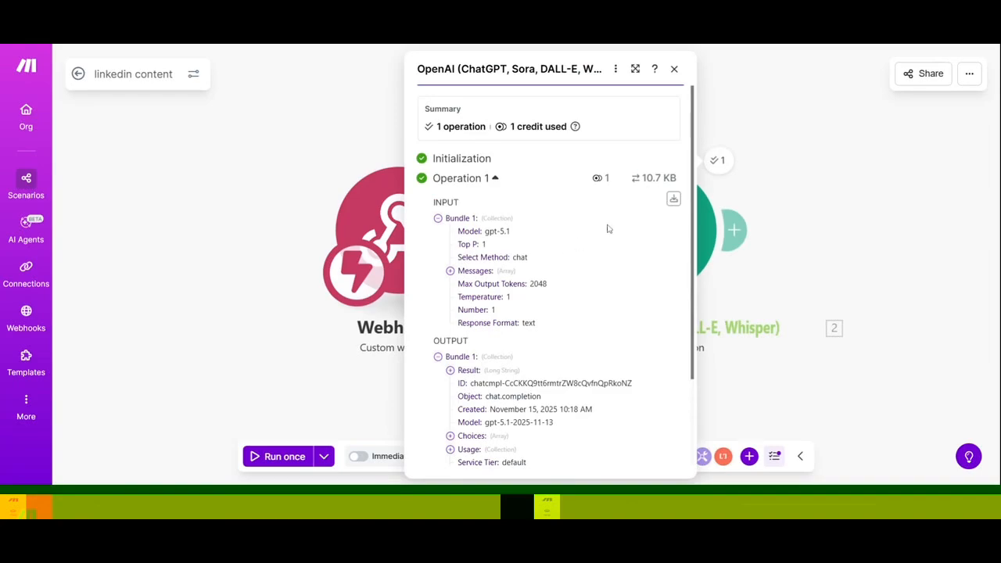
pyautogui.scroll(-3, 639, 340)
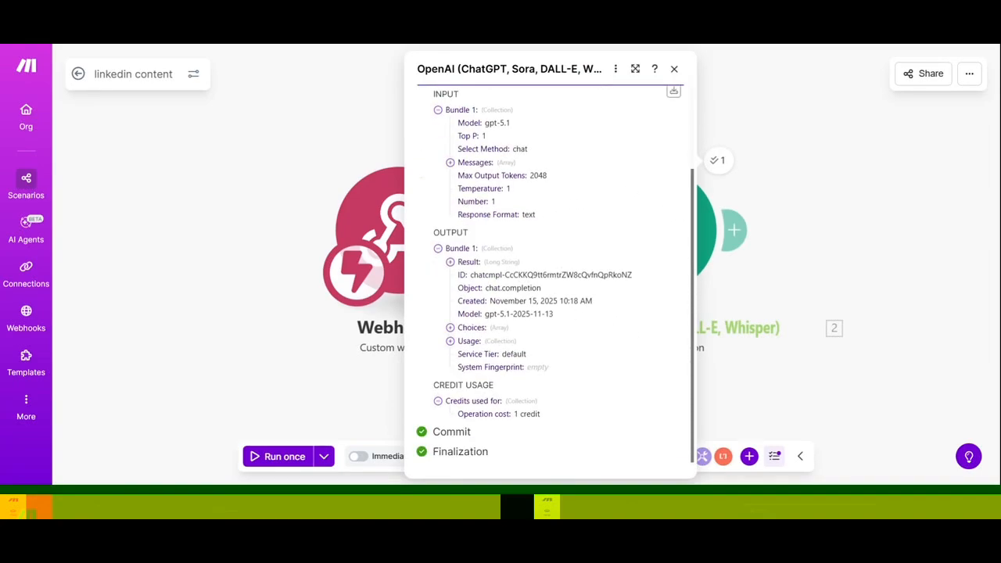
pyautogui.click(495, 266)
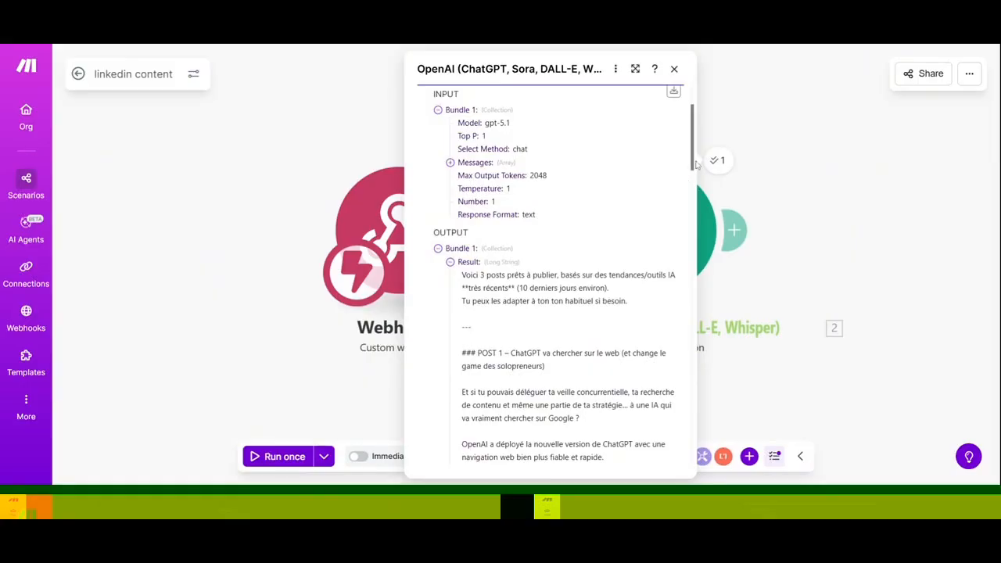
pyautogui.moveTo(693, 165); pyautogui.dragTo(690, 173)
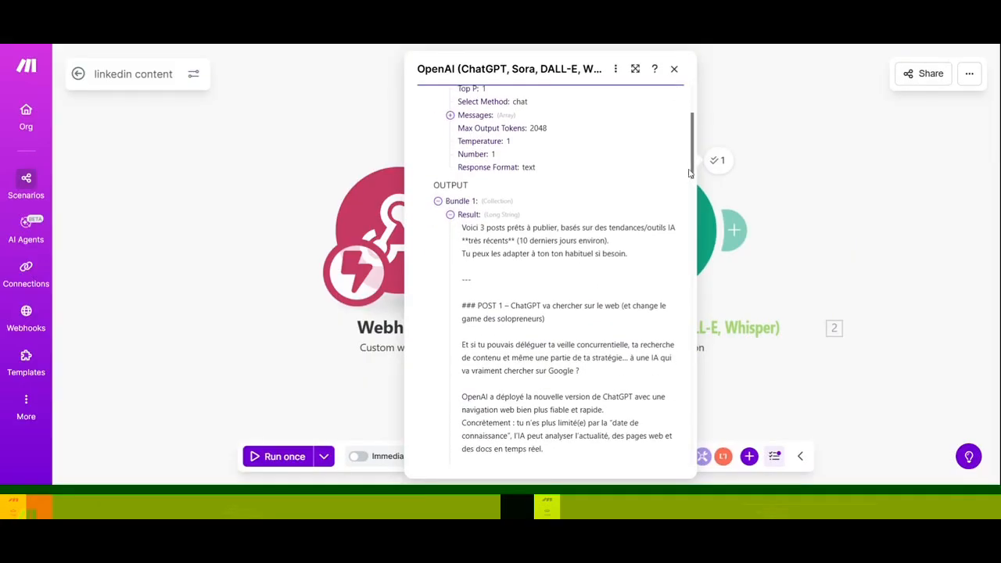
pyautogui.moveTo(690, 173); pyautogui.dragTo(693, 200)
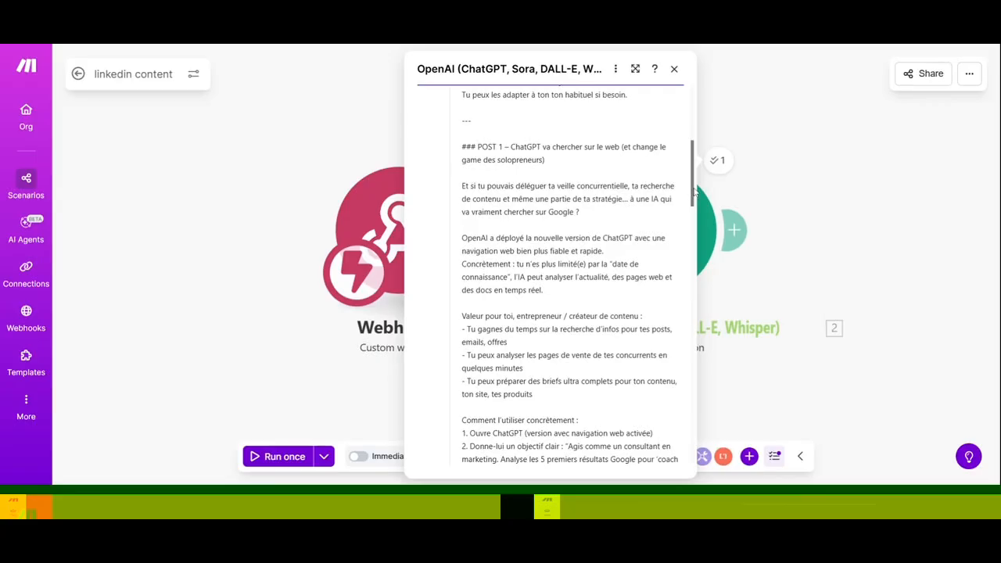
pyautogui.moveTo(694, 192); pyautogui.dragTo(687, 221)
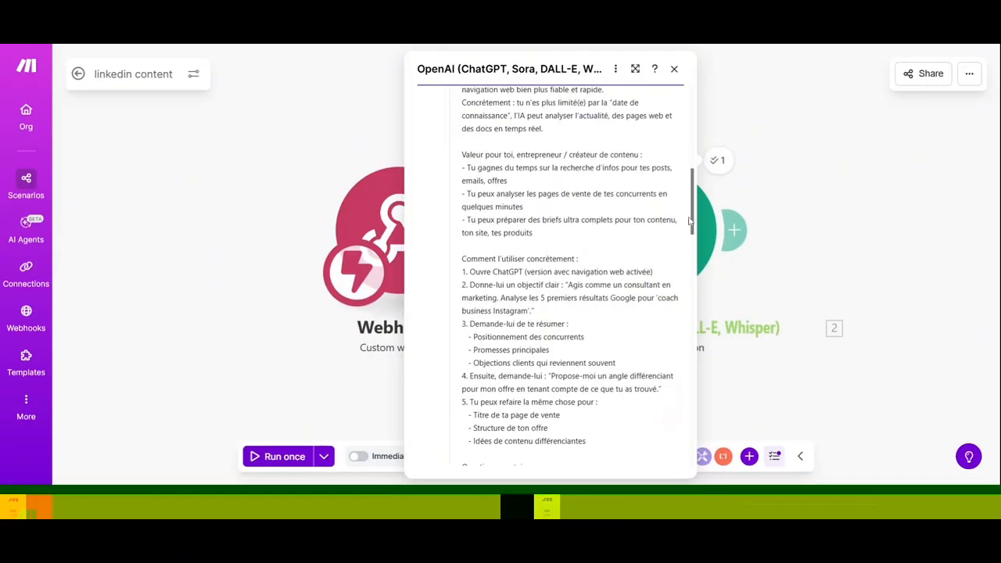
pyautogui.moveTo(692, 224); pyautogui.dragTo(718, 422)
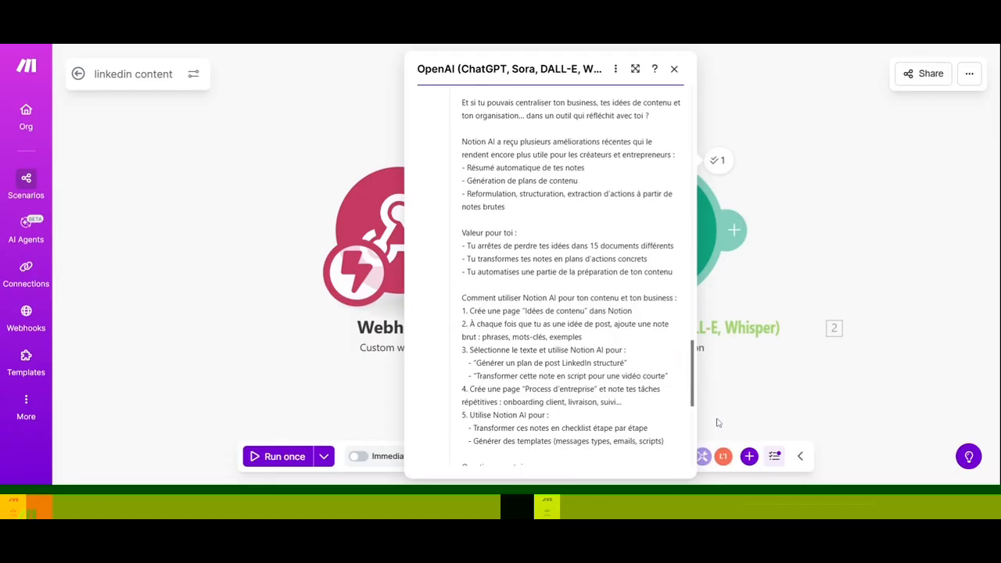
pyautogui.scroll(-5, 718, 422)
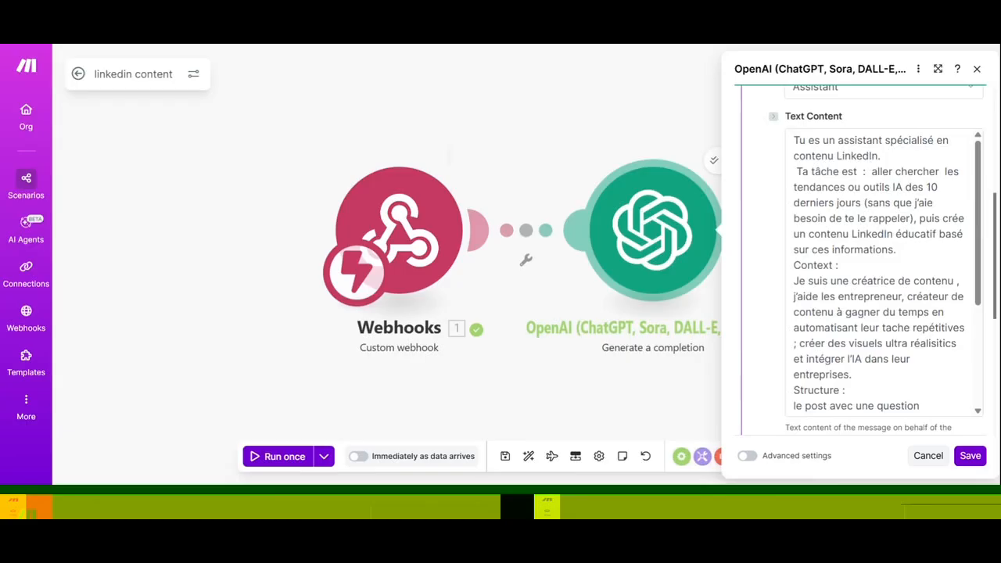
# Append "tu ne parles pas à moi mais à mon audience" after "(*)" in the prompt's Instructions section.
pyautogui.moveTo(978, 266); pyautogui.dragTo(964, 470)
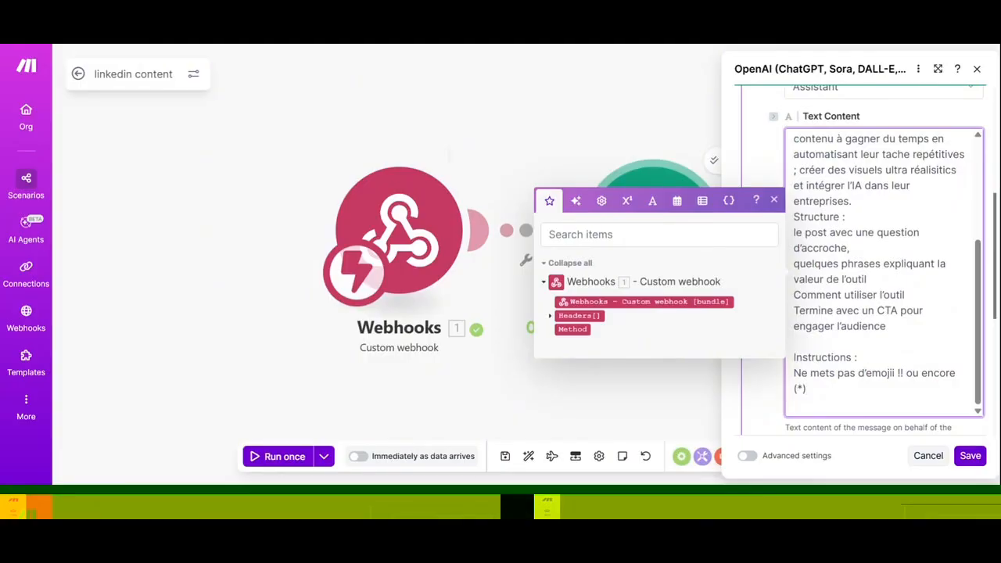
pyautogui.write('tu ne parles pas à moi')
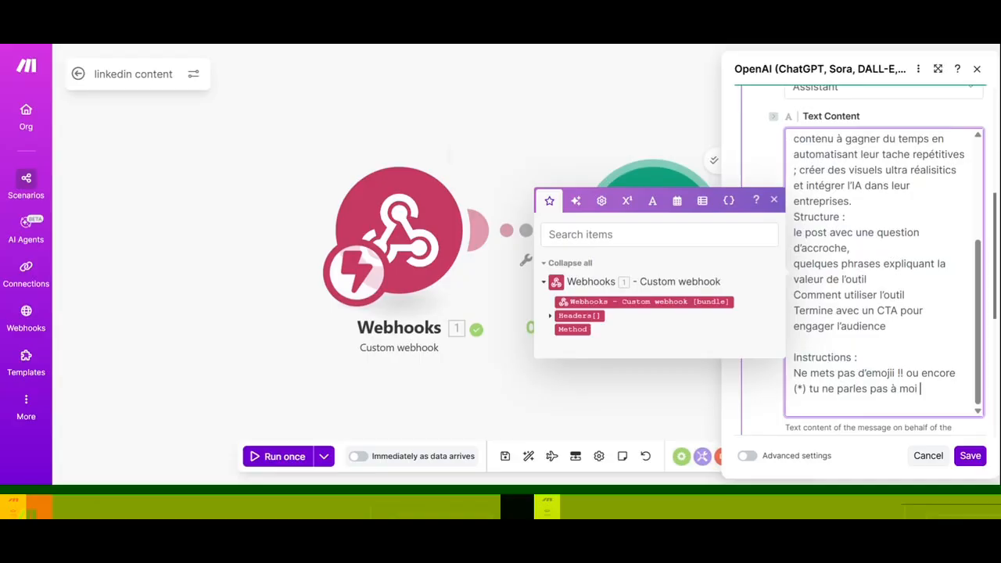
pyautogui.write(' mais à p')
pyautogui.press('BackSpace')
pyautogui.write('mons')
pyautogui.press('BackSpace')
pyautogui.write('audie')
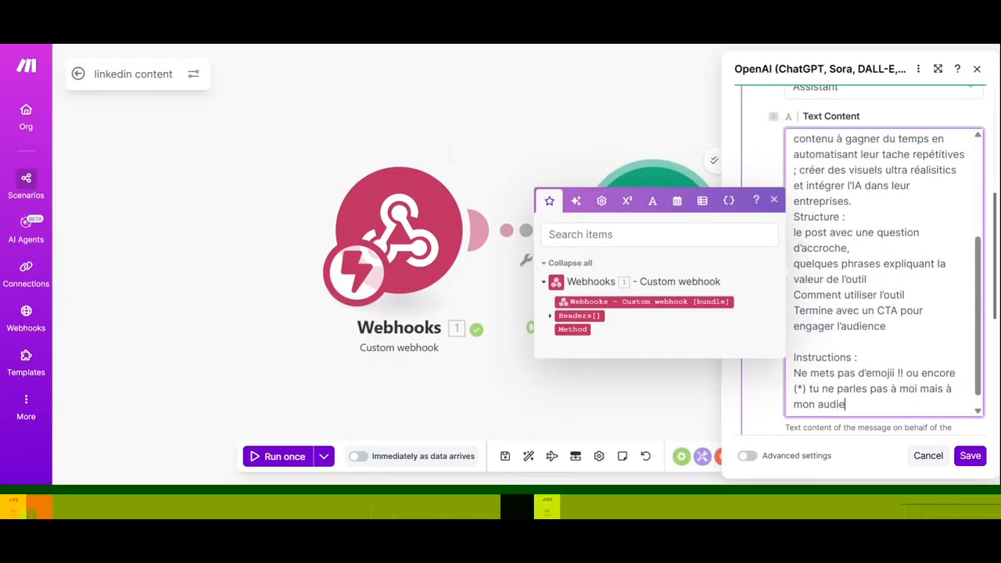
pyautogui.write('nce')
pyautogui.write('alors nne==')
pyautogui.press('BackSpace')
pyautogui.press('BackSpace')
pyautogui.press('BackSpace')
pyautogui.press('BackSpace')
pyautogui.press('BackSpace')
pyautogui.write('e')
pyautogui.press('BackSpace')
pyautogui.write('ne')
pyautogui.press('BackSpace')
pyautogui.press('BackSpace')
pyautogui.press('BackSpace')
pyautogui.press('BackSpace')
pyautogui.press('BackSpace')
pyautogui.press('BackSpace')
pyautogui.press('BackSpace')
pyautogui.press('BackSpace')
pyautogui.press('BackSpace')
pyautogui.press('BackSpace')
pyautogui.write('ce')
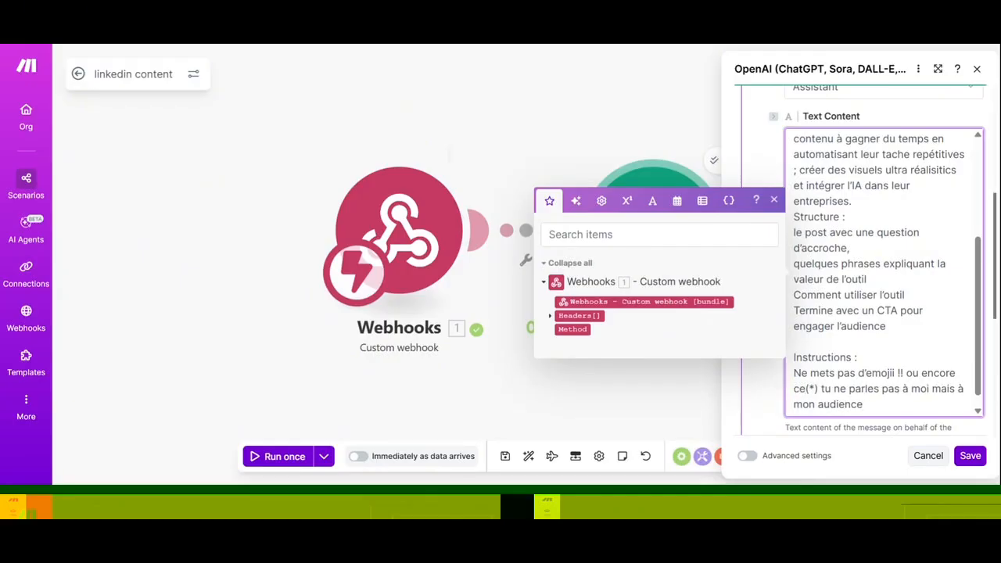
pyautogui.write(' car')
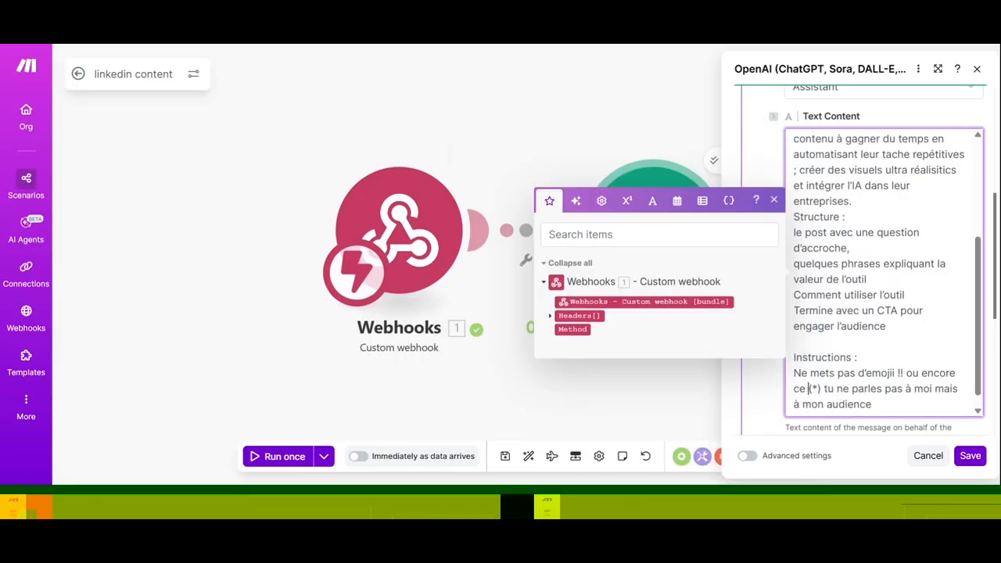
pyautogui.write('act')
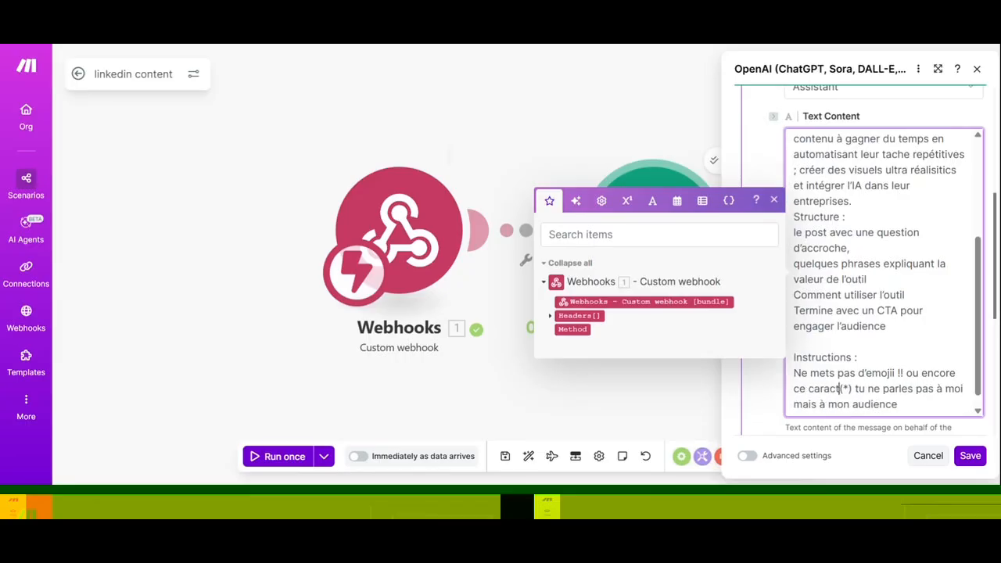
pyautogui.press('BackSpace')
pyautogui.press('BackSpace')
pyautogui.press('BackSpace')
pyautogui.press('BackSpace')
pyautogui.press('BackSpace')
pyautogui.press('BackSpace')
pyautogui.press('BackSpace')
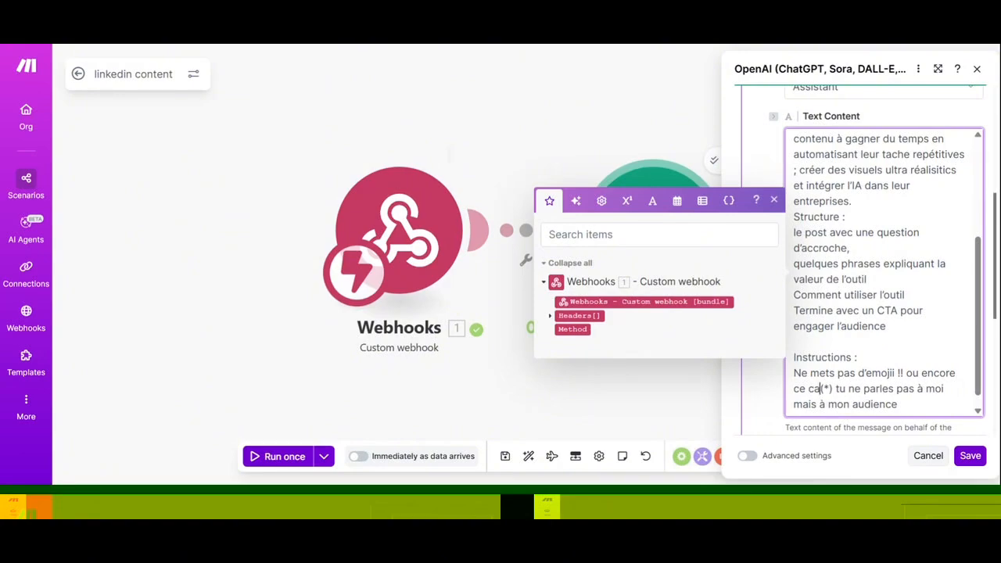
pyautogui.press('BackSpace')
pyautogui.press('BackSpace')
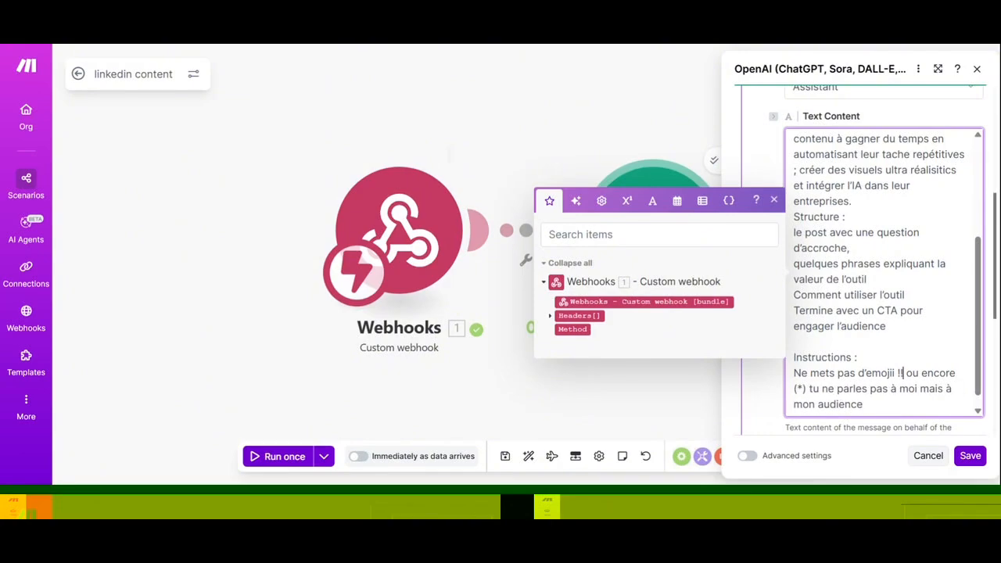
# Remove the "!!" after "Ne mets pas d'emojii" in the prompt's instructions and dismiss the mapping panel.
pyautogui.press('BackSpace')
pyautogui.press('BackSpace')
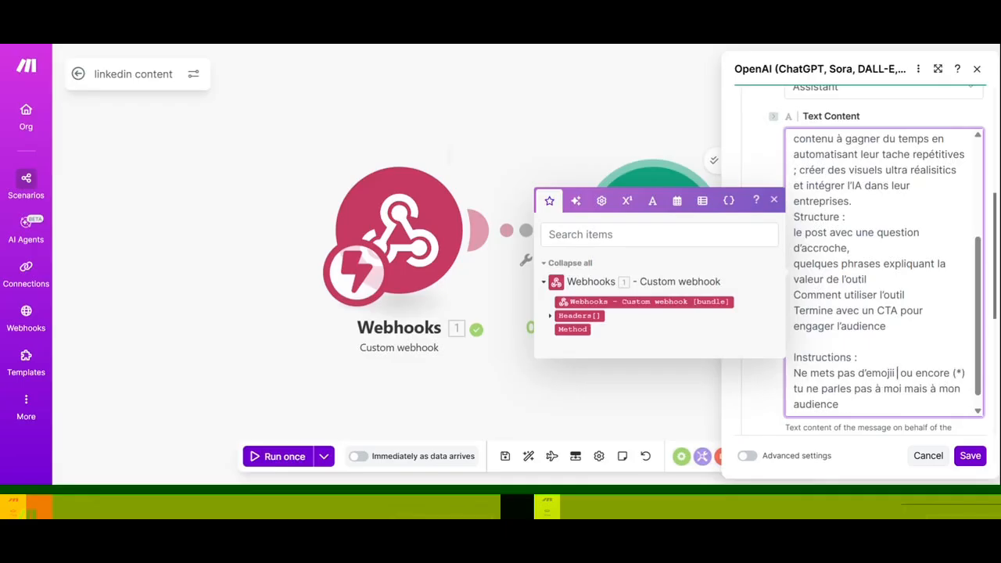
pyautogui.click(774, 200)
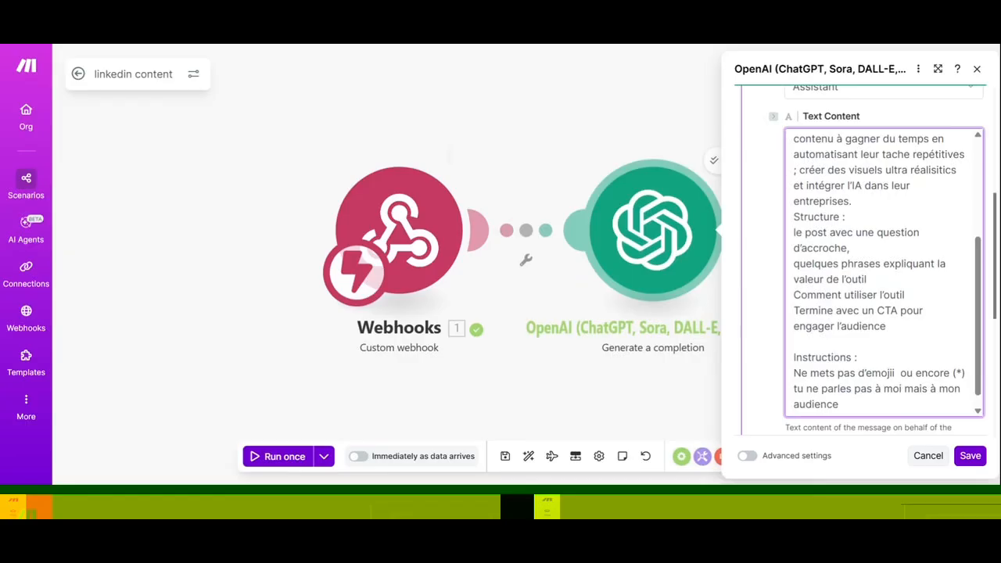
# Replace "ou encore" before "(*)" in the instructions with "pas de caracteres de ce genre :".
pyautogui.moveTo(953, 373); pyautogui.dragTo(901, 373)
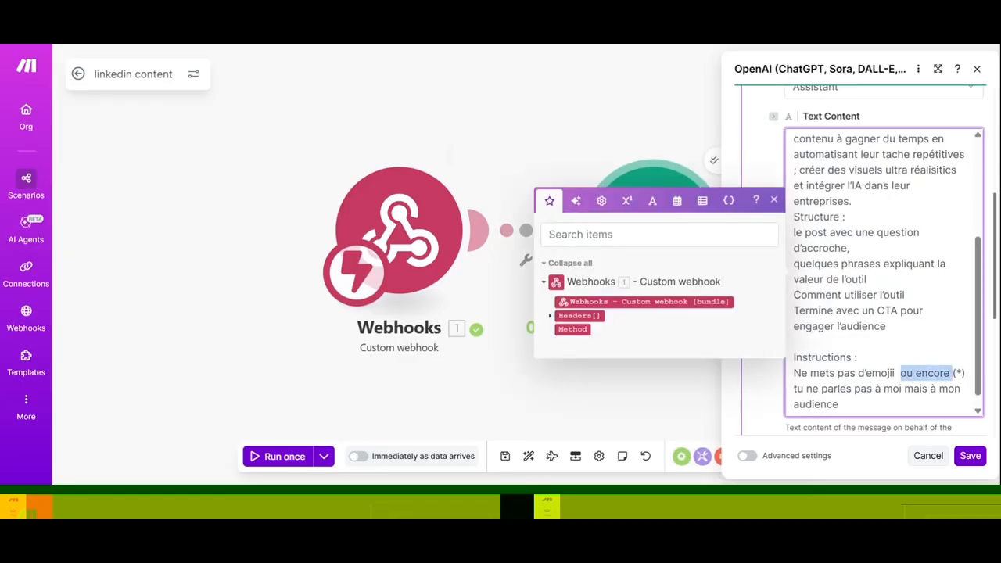
pyautogui.write('pas de')
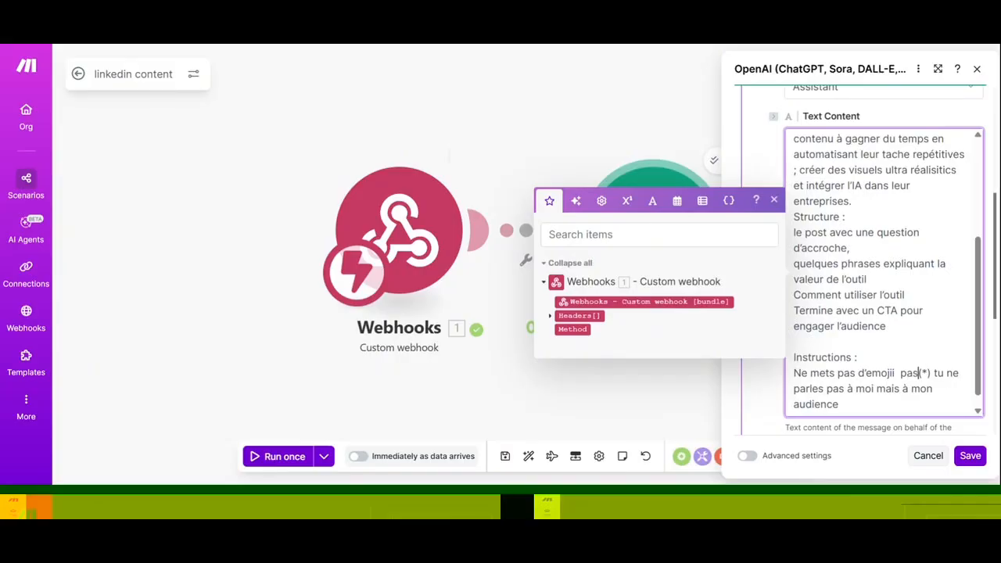
pyautogui.write(' car')
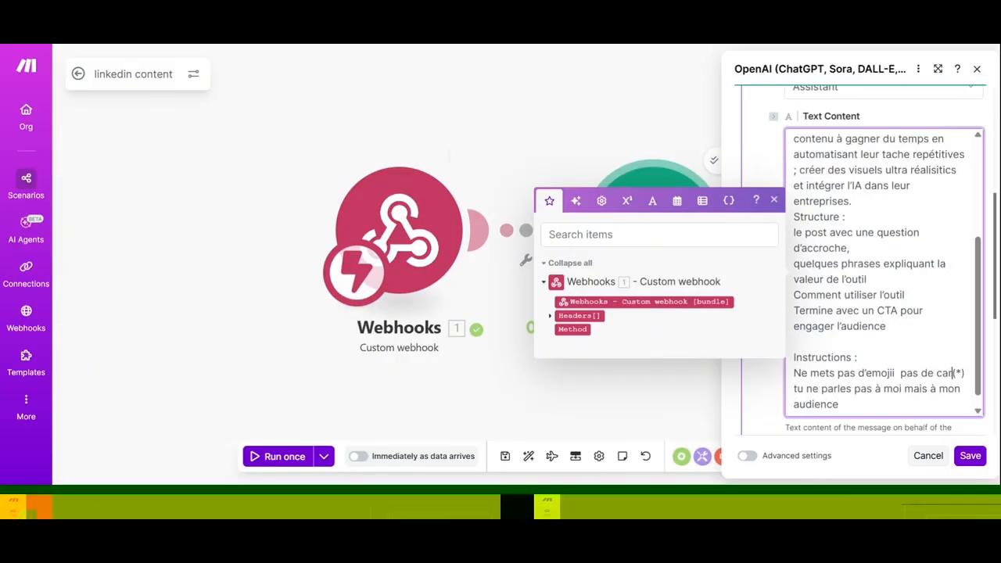
pyautogui.write('acter')
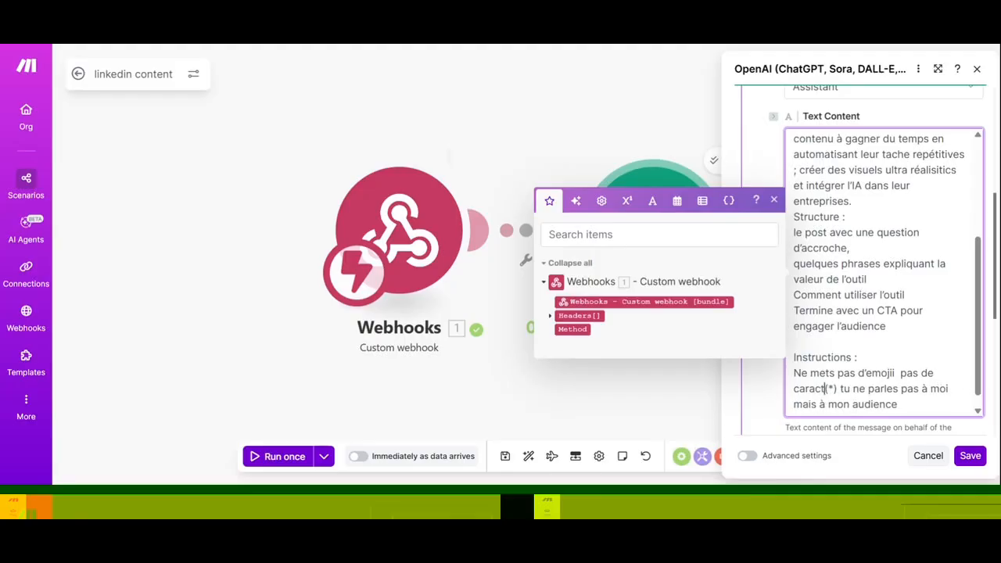
pyautogui.write('es de ')
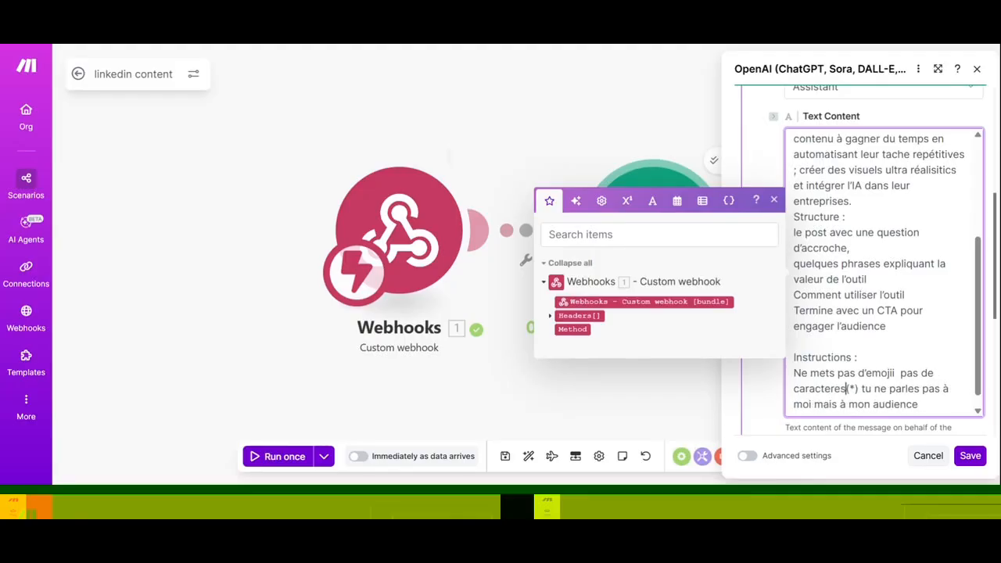
pyautogui.write('ce')
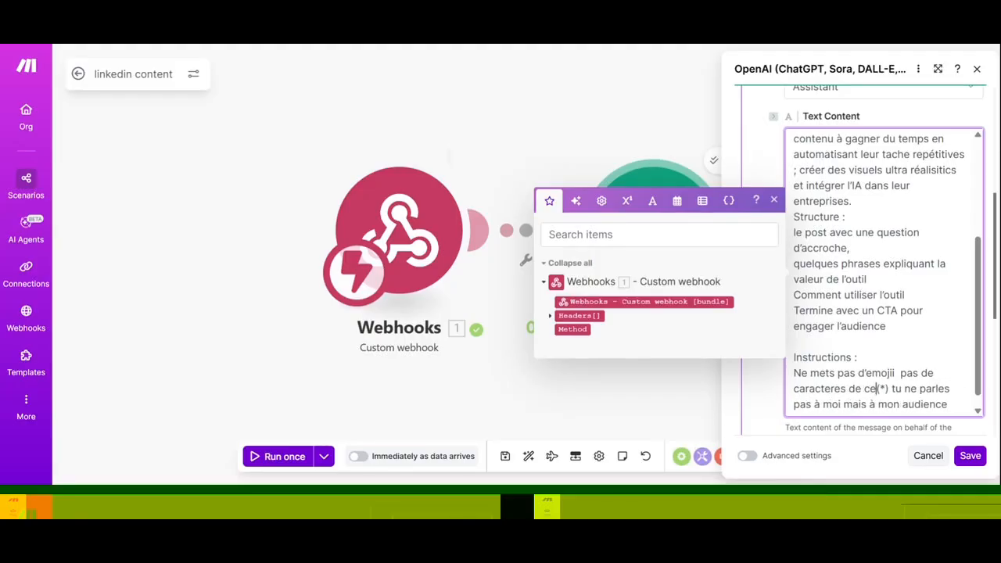
pyautogui.write(' genre :')
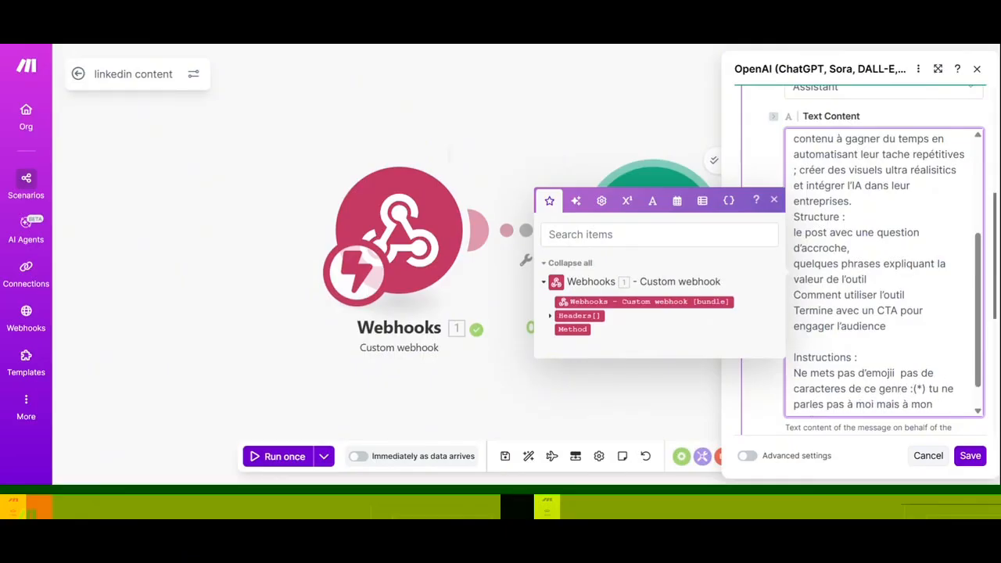
# Put "tu ne parles pas à moi mais à mon audience" on its own line, preceded by "saches bien que".
pyautogui.scroll(-2, 884, 271)
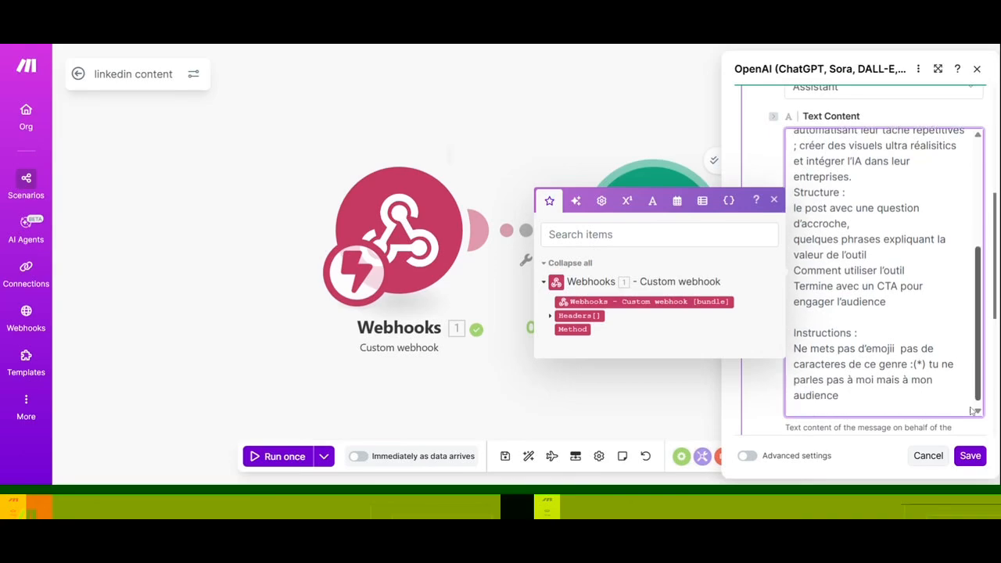
pyautogui.click(929, 357)
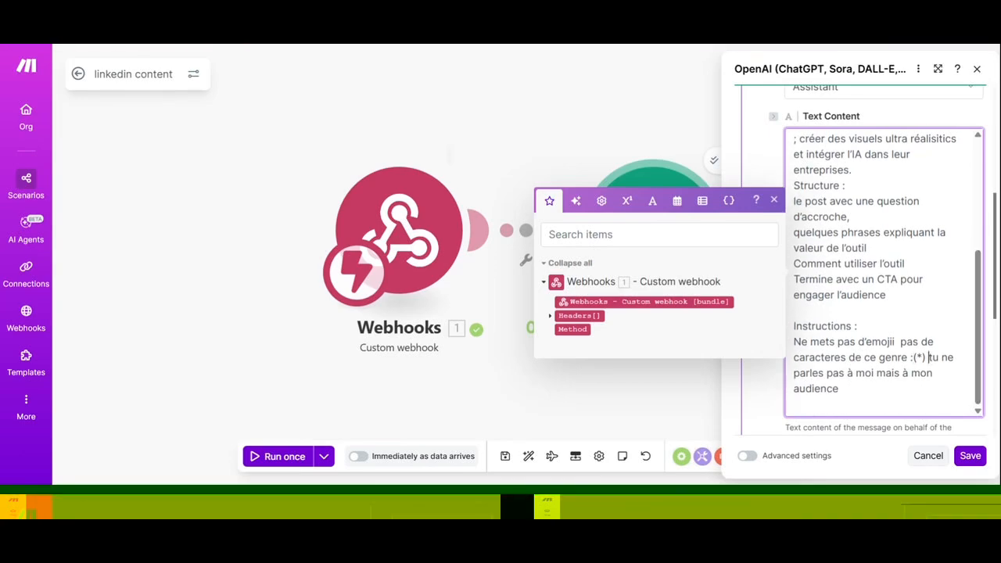
pyautogui.press('Return')
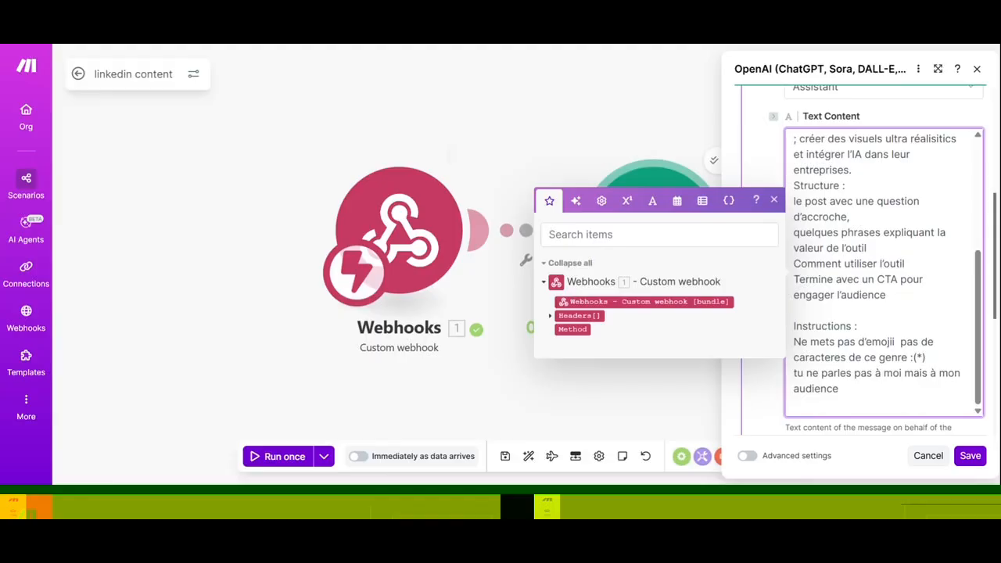
pyautogui.write('saches ')
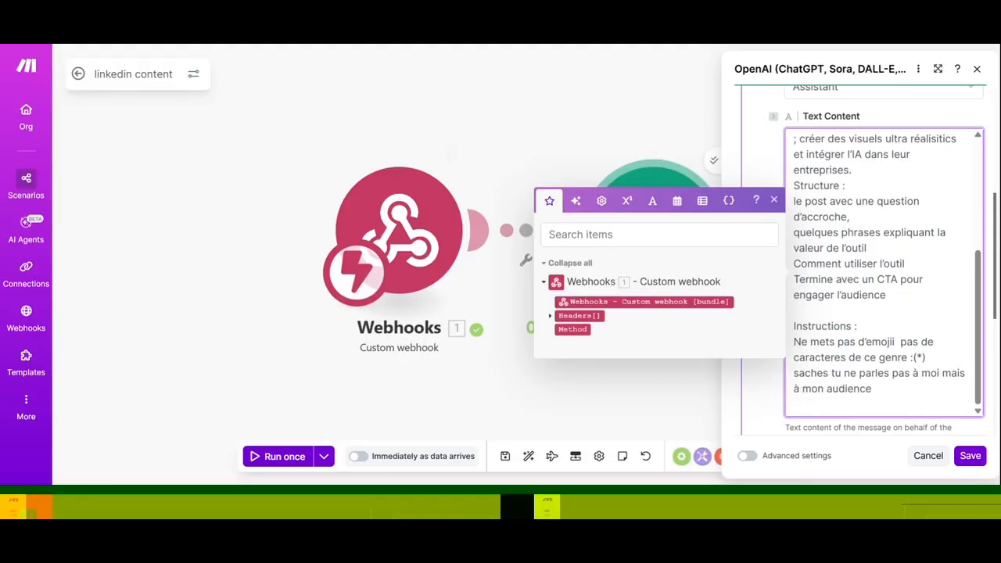
pyautogui.write('bien ')
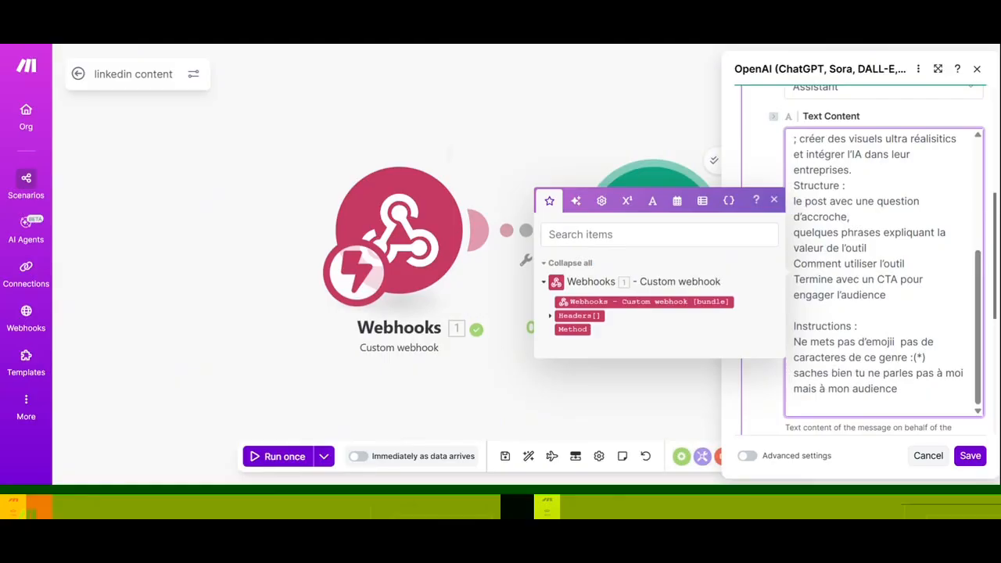
pyautogui.write('que')
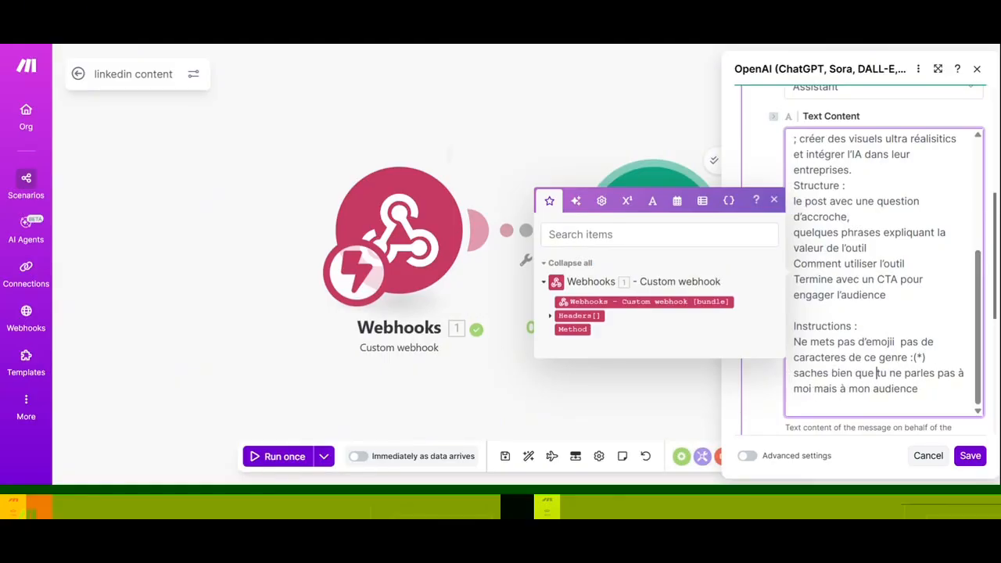
# End the audience sentence with "!" and add a new instruction line reading "un seul post par jour est suffisant".
pyautogui.click(988, 392)
pyautogui.click(924, 390)
pyautogui.write('!')
pyautogui.press('Return')
pyautogui.write('un sue')
pyautogui.press('BackSpace')
pyautogui.press('BackSpace')
pyautogui.write('eul pod')
pyautogui.press('BackSpace')
pyautogui.write('st  par jour est')
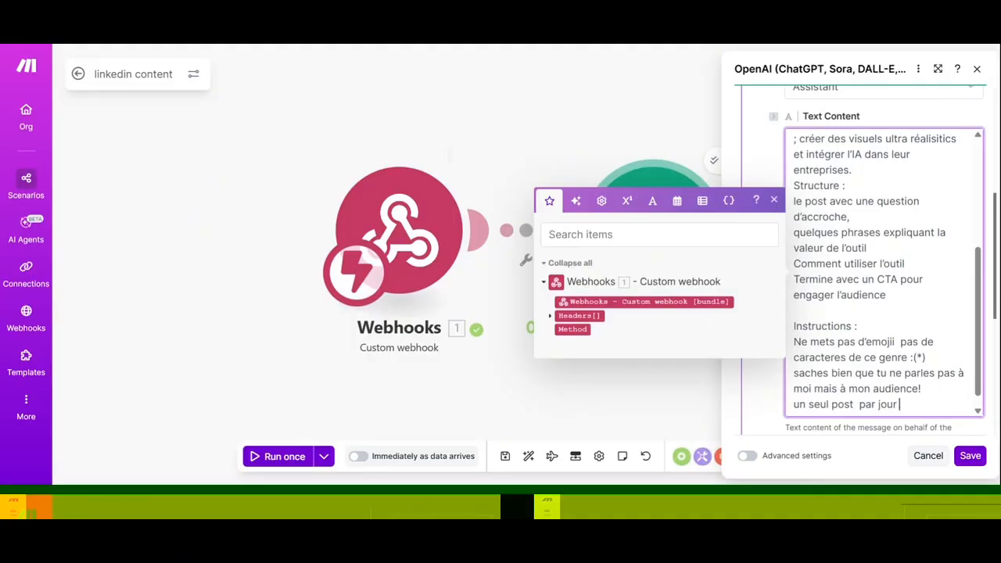
pyautogui.write(' suffisant')
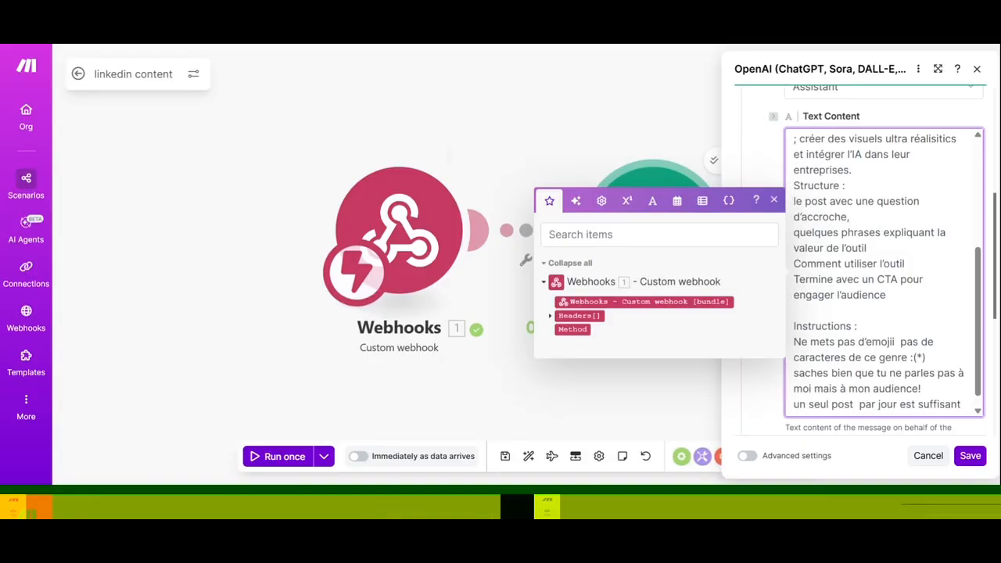
# Save the OpenAI module's updated prompt and run only that module.
pyautogui.click(970, 462)
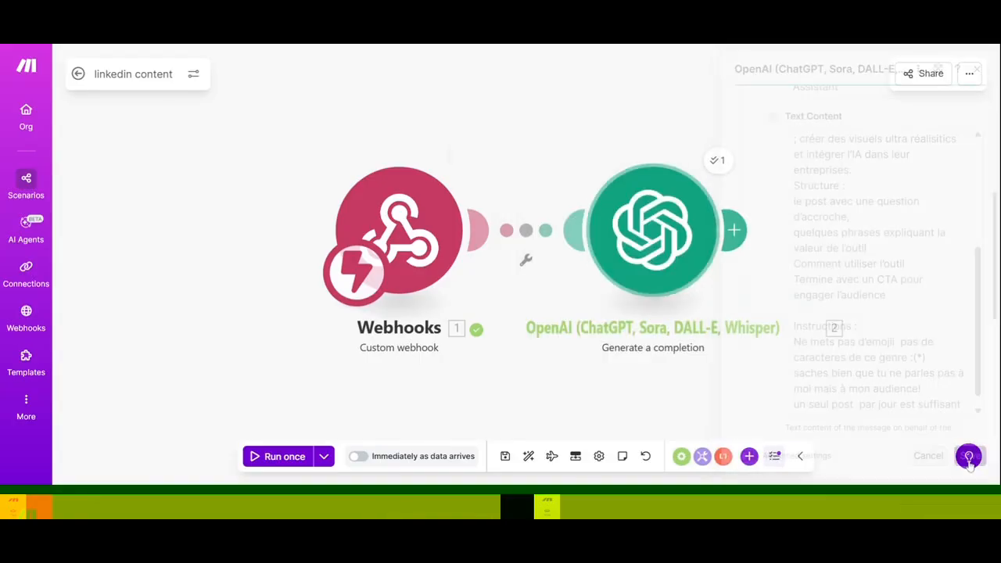
pyautogui.rightClick(647, 238)
pyautogui.click(666, 264)
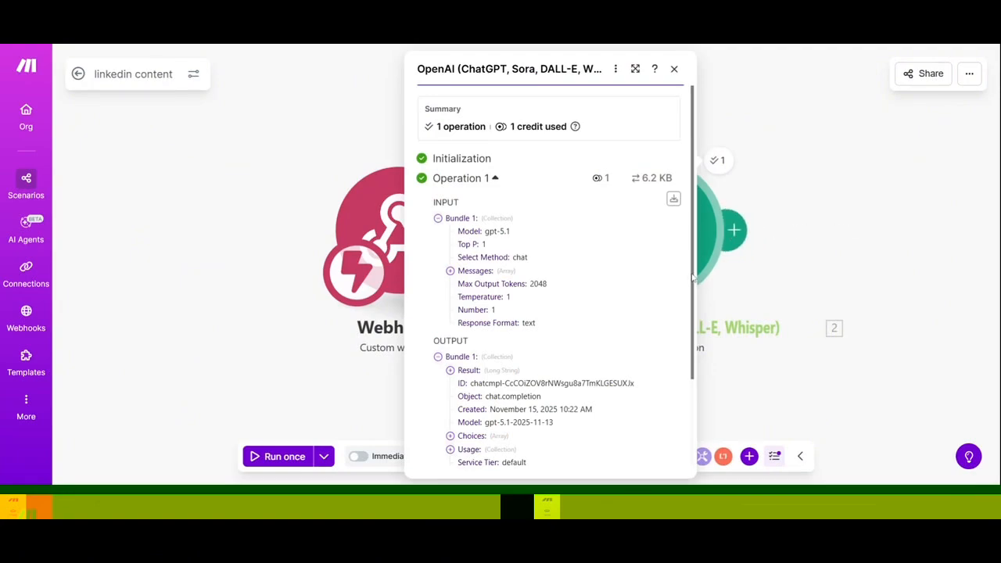
# Expand the Result in the OpenAI run output and read the generated LinkedIn post through to its CTA.
pyautogui.moveTo(693, 278); pyautogui.dragTo(670, 408)
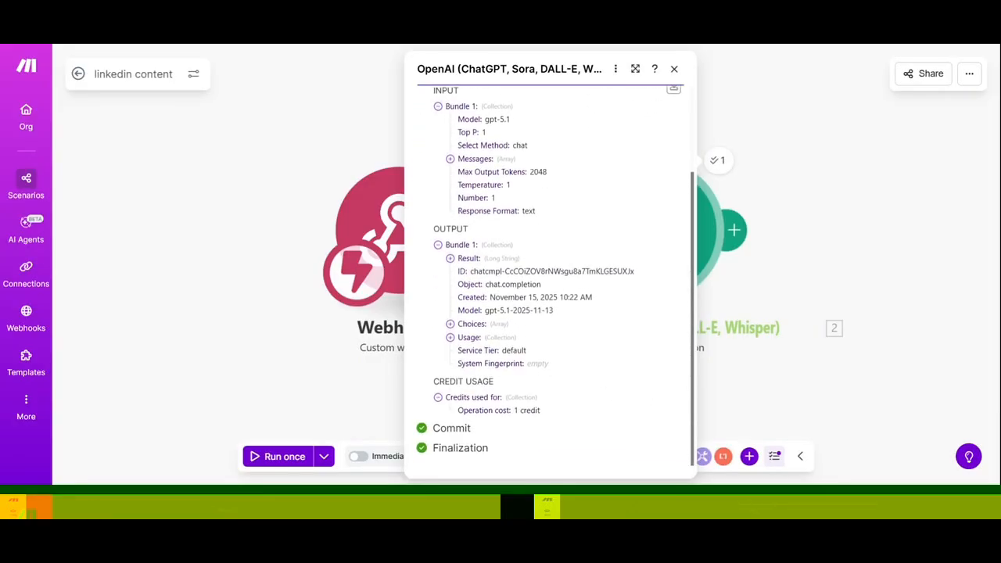
pyautogui.click(504, 263)
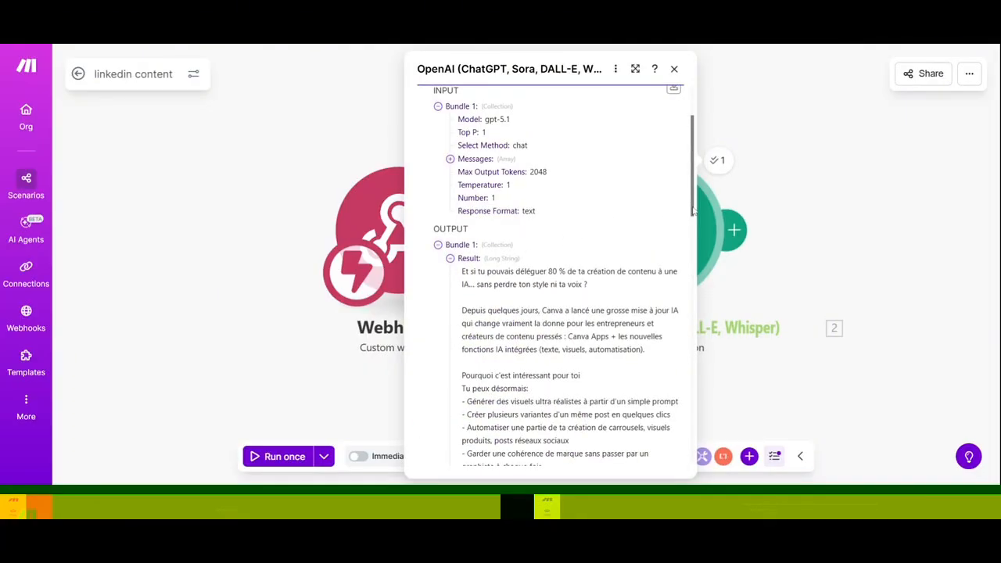
pyautogui.moveTo(693, 209); pyautogui.dragTo(685, 350)
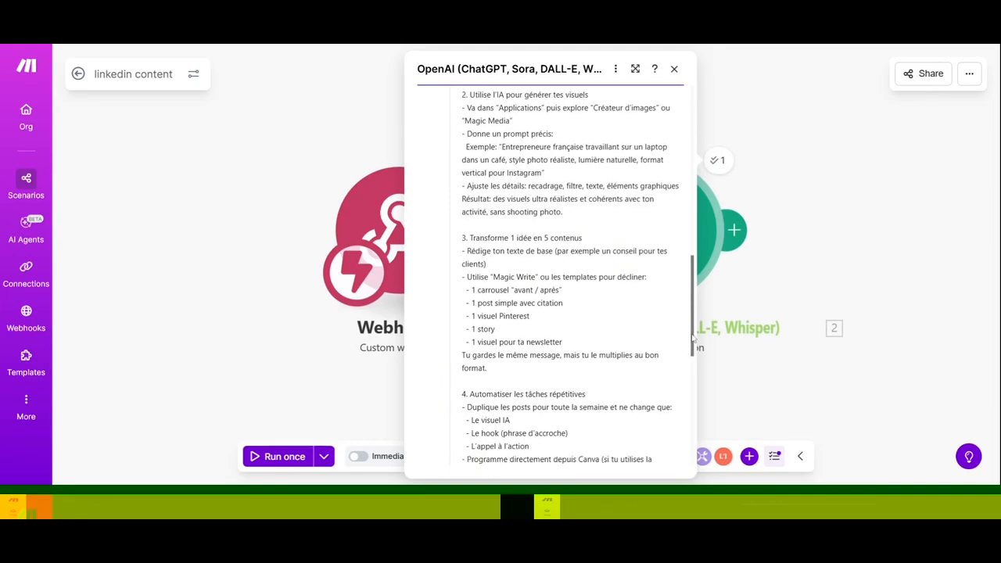
pyautogui.moveTo(693, 338); pyautogui.dragTo(690, 404)
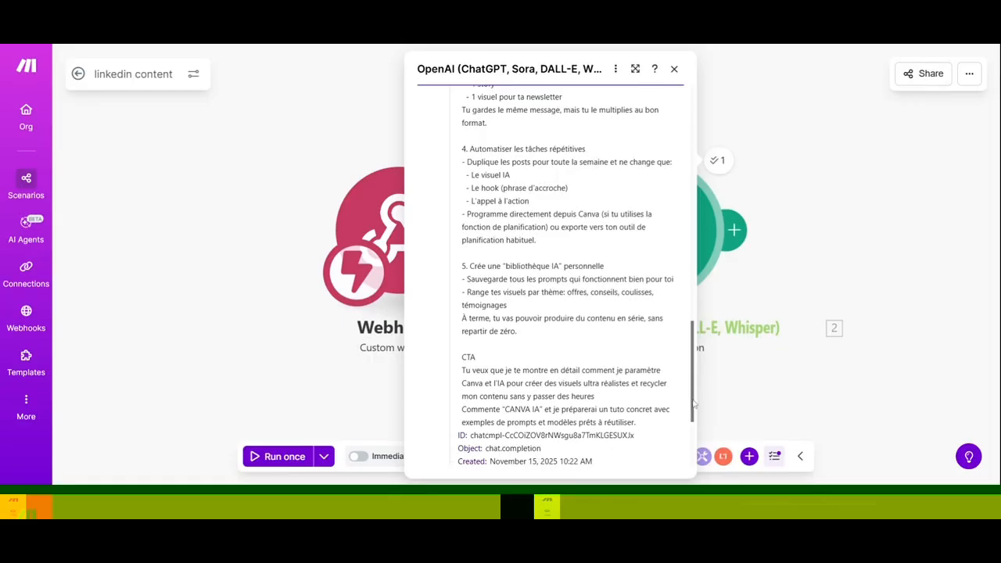
pyautogui.moveTo(693, 404); pyautogui.dragTo(693, 430)
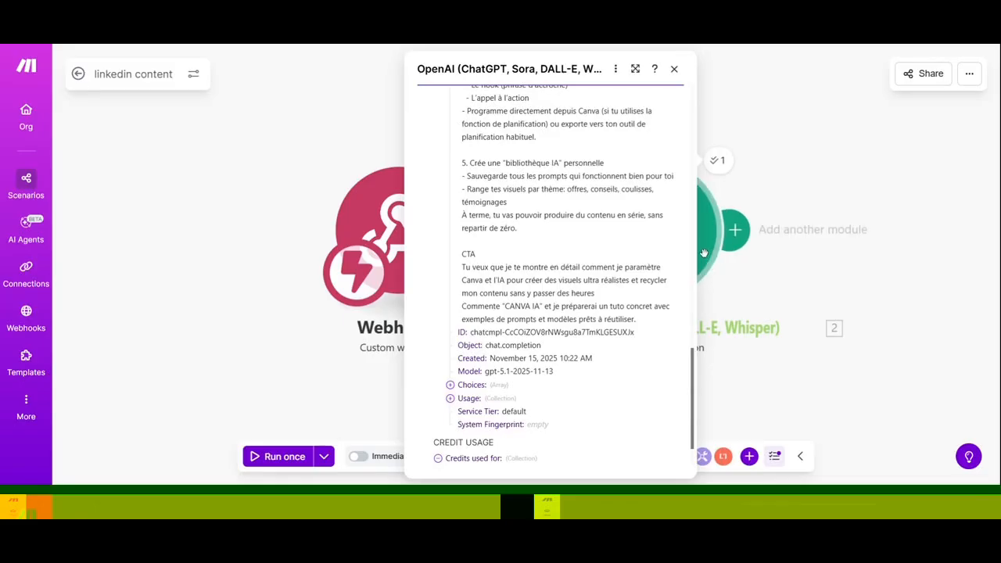
pyautogui.click(726, 237)
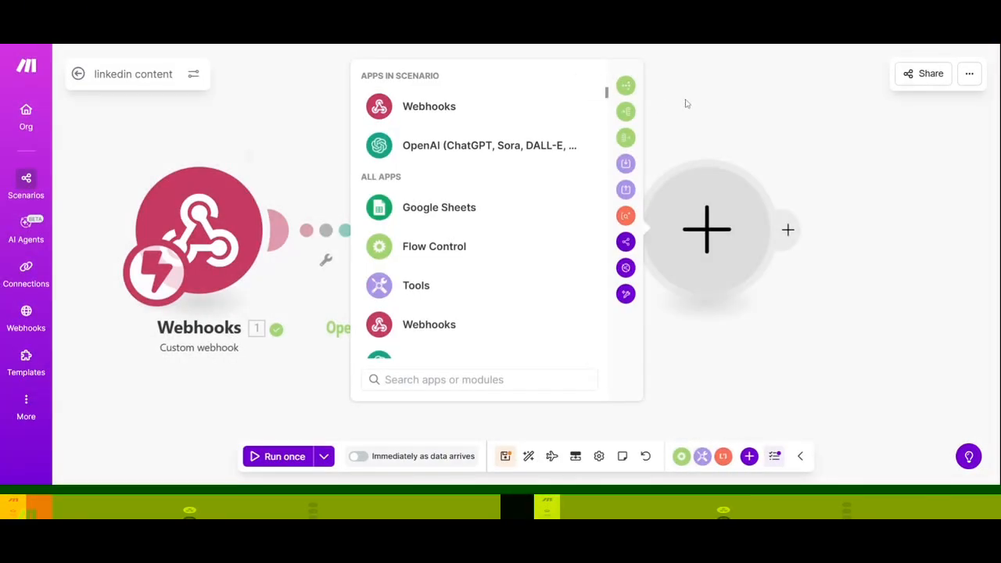
pyautogui.click(686, 104)
pyautogui.rightClick(484, 207)
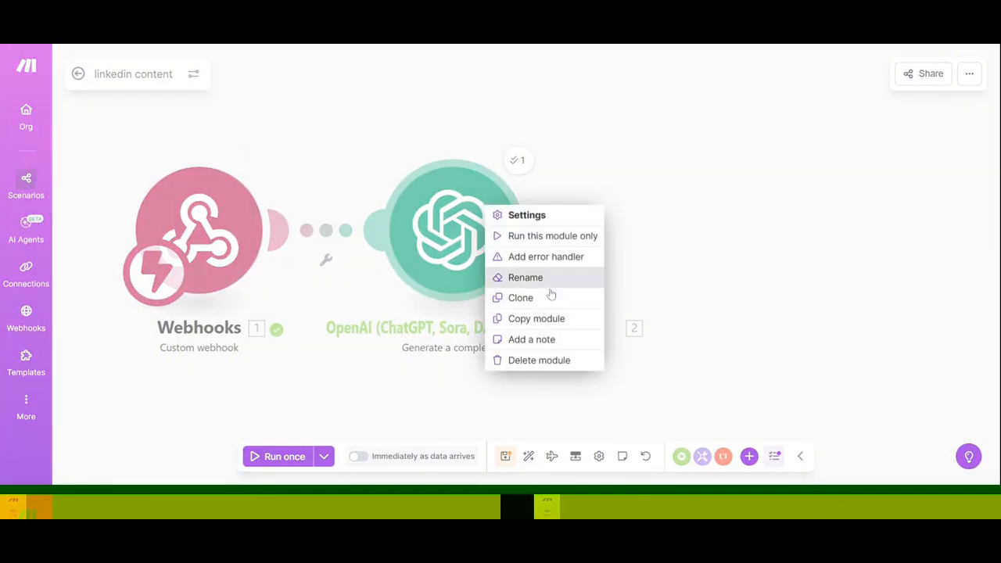
# Reopen the OpenAI module's settings at the CTA line of the prompt's "Structure" section.
pyautogui.click(436, 221)
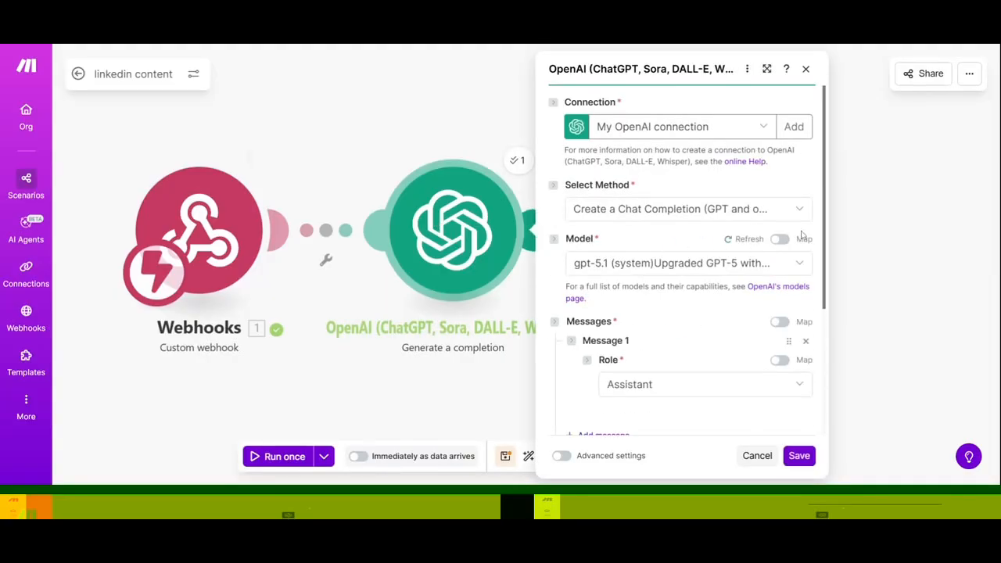
pyautogui.moveTo(825, 186); pyautogui.dragTo(852, 314)
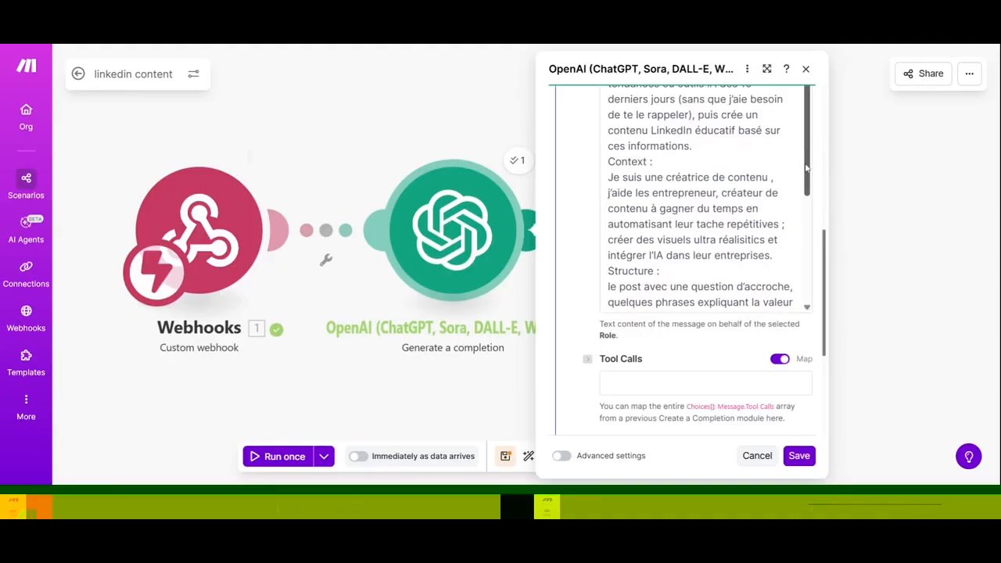
pyautogui.moveTo(806, 168); pyautogui.dragTo(803, 240)
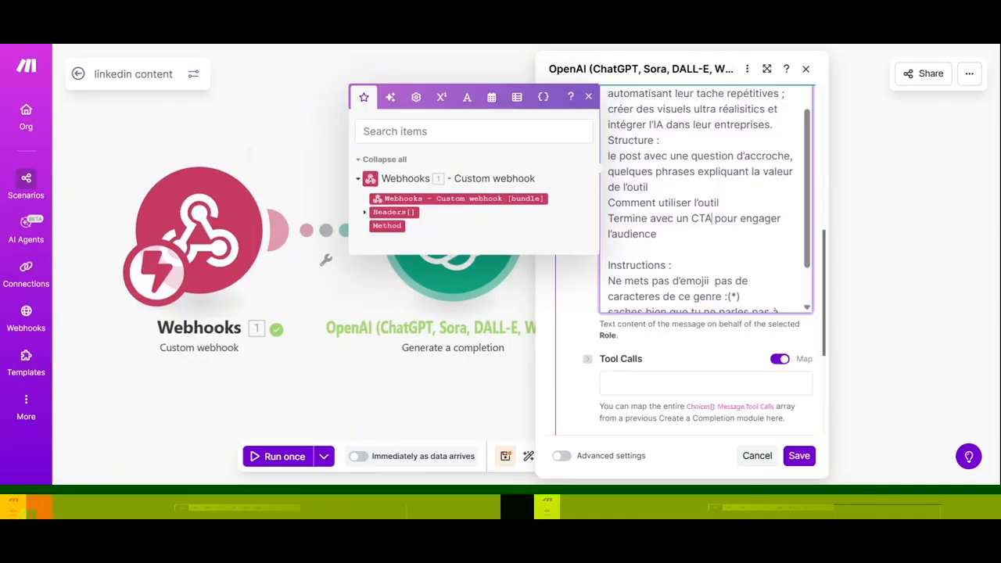
pyautogui.click(658, 234)
pyautogui.write('sans')
pyautogui.press('BackSpace')
pyautogui.press('BackSpace')
pyautogui.press('BackSpace')
pyautogui.press('BackSpace')
pyautogui.press('BackSpace')
pyautogui.press('BackSpace')
pyautogui.press('BackSpace')
# Insert "(sans preciser CTA" after "Termine avec un CTA" in the prompt's structure section.
pyautogui.click(715, 219)
pyautogui.write('(ssans')
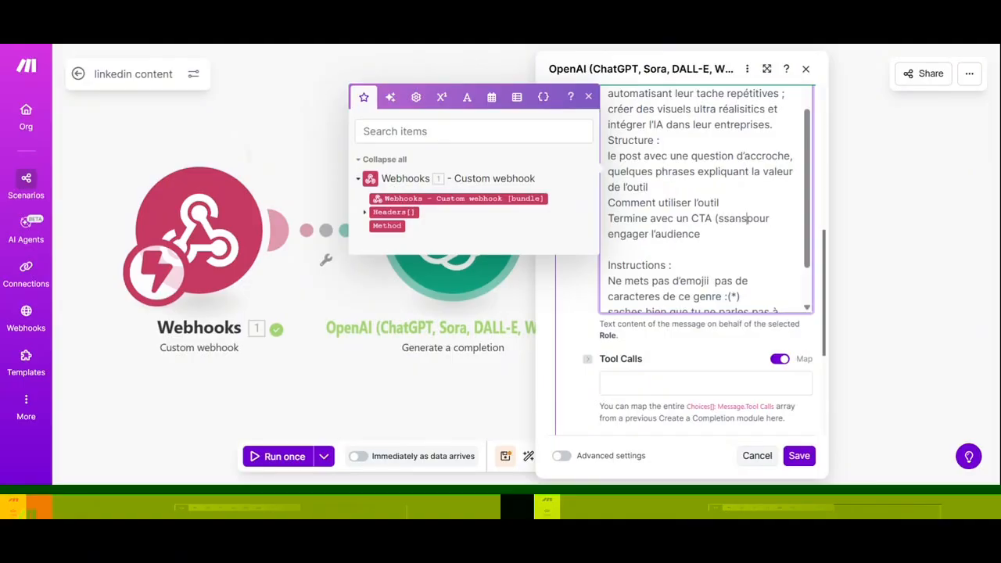
pyautogui.press('BackSpace')
pyautogui.press('BackSpace')
pyautogui.press('BackSpace')
pyautogui.press('BackSpace')
pyautogui.press('BackSpace')
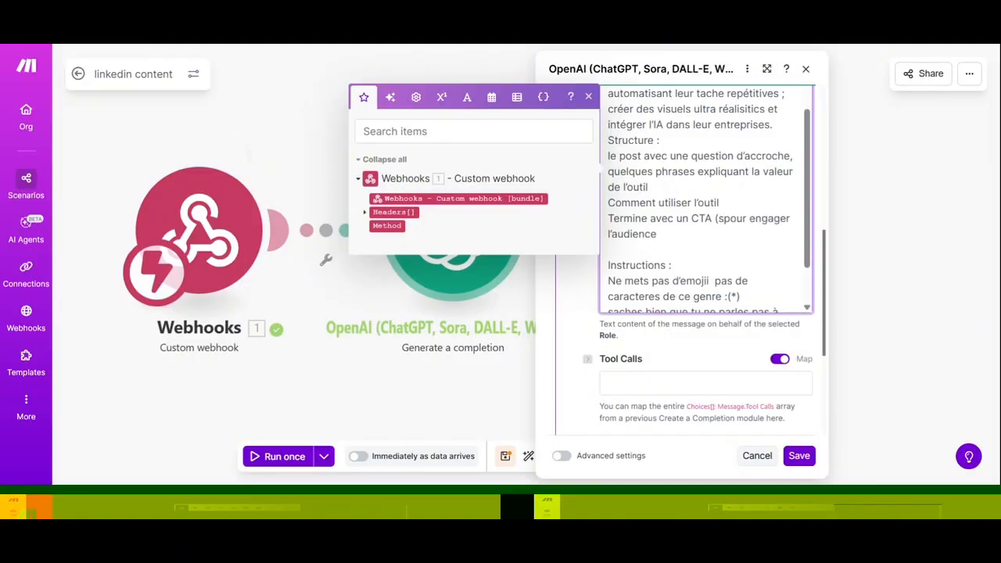
pyautogui.write('sans ')
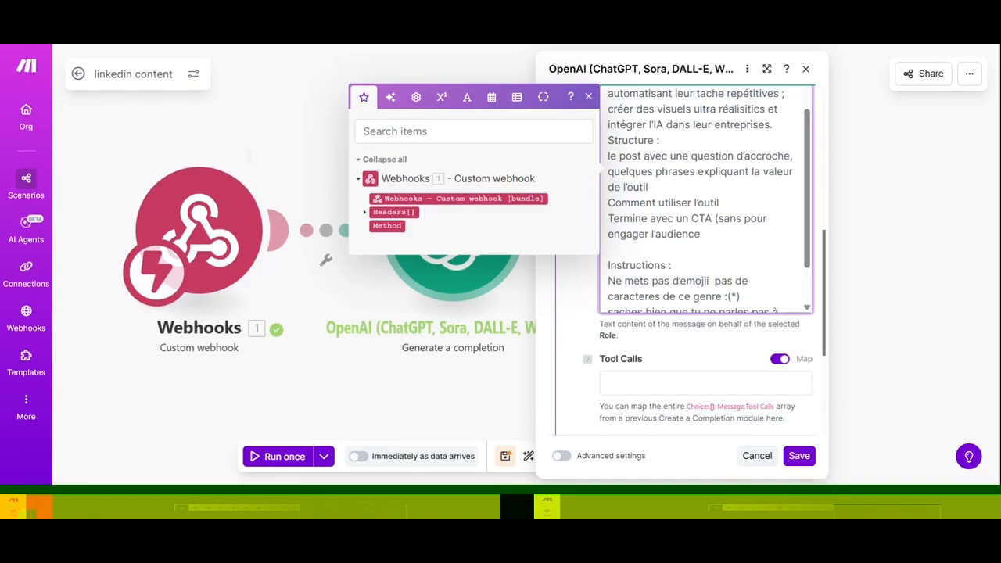
pyautogui.write('preciser C')
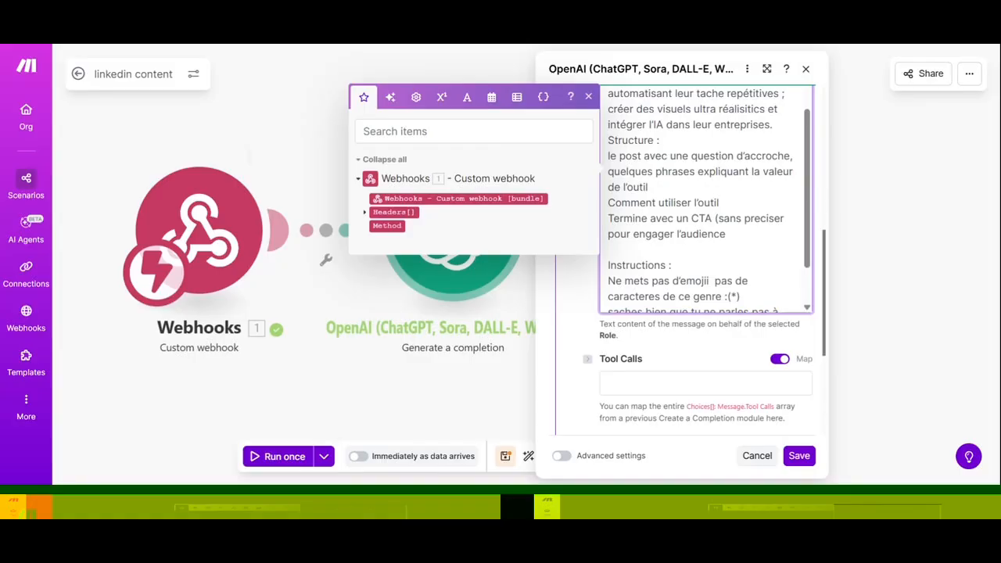
pyautogui.write('TA')
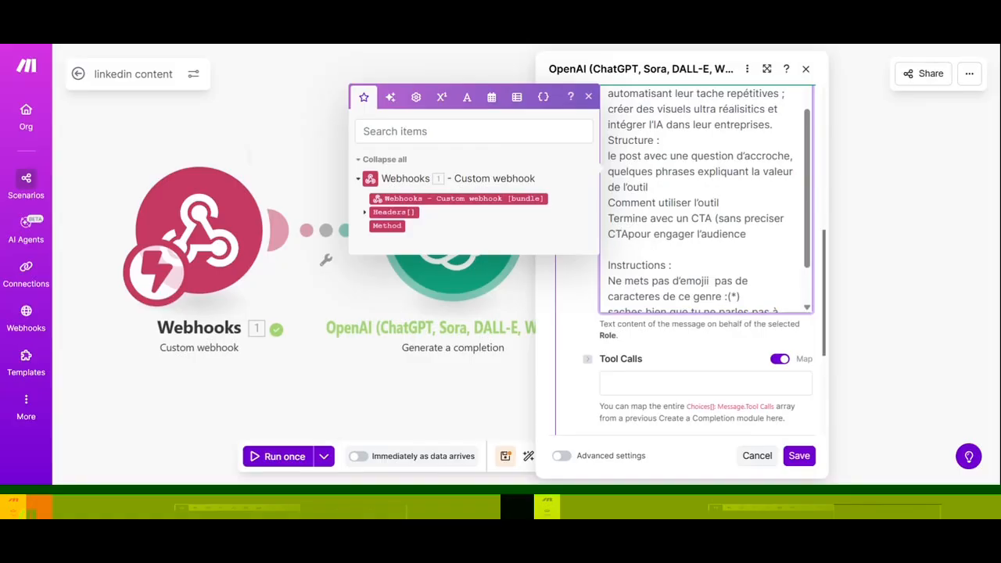
pyautogui.write(' 9')
pyautogui.press('BackSpace')
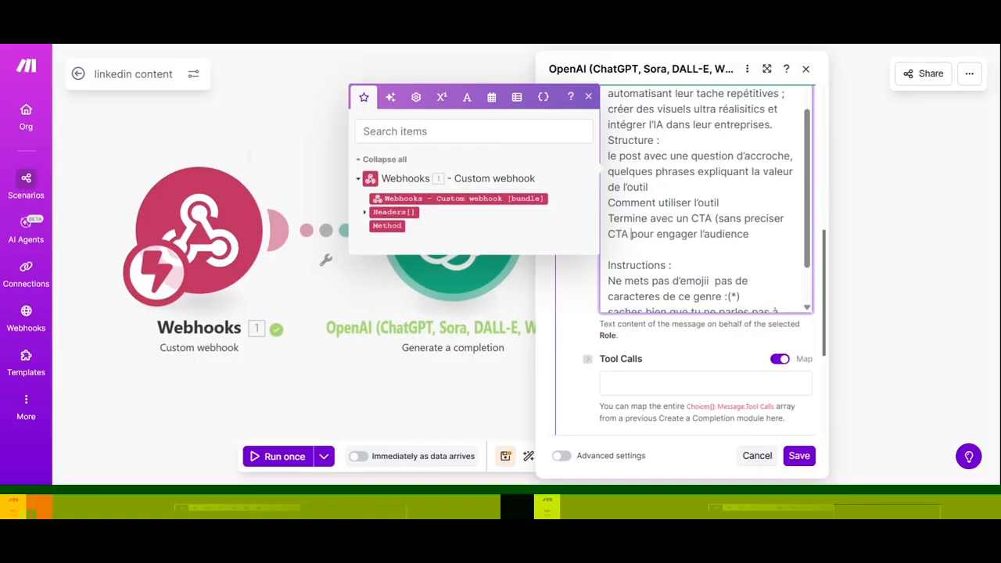
pyautogui.write('°')
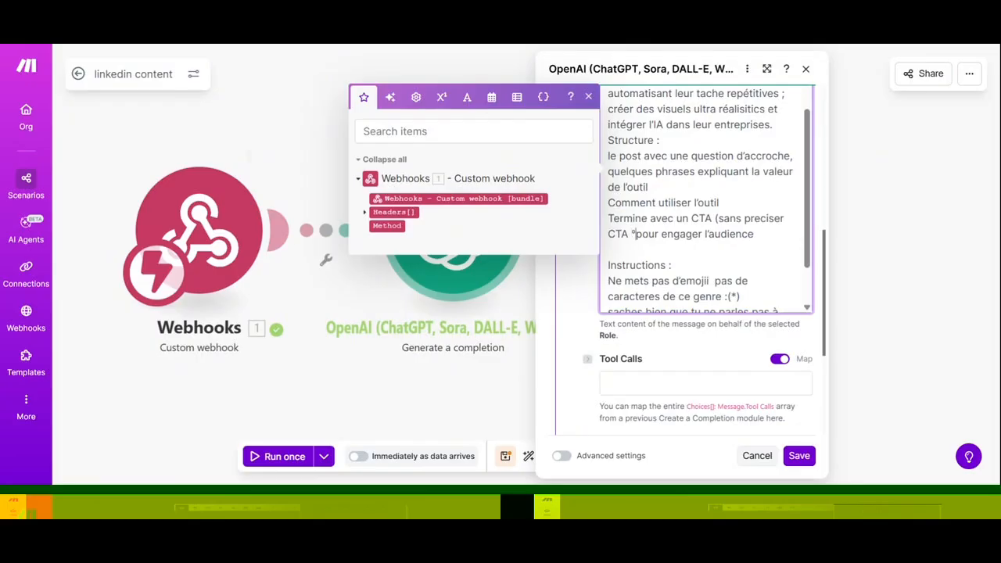
pyautogui.press('BackSpace')
pyautogui.write('+')
pyautogui.press('BackSpace')
pyautogui.press('BackSpace')
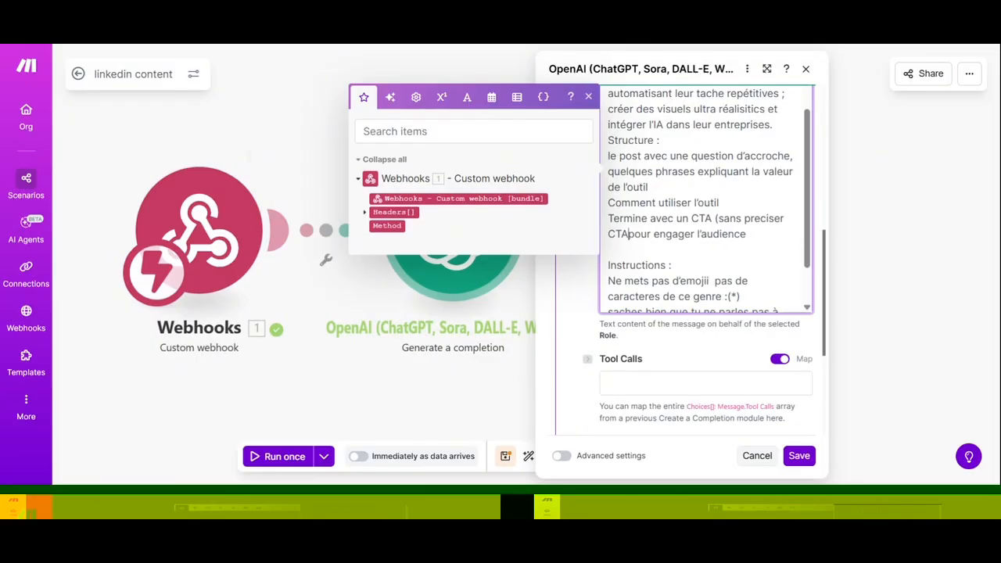
pyautogui.write('0')
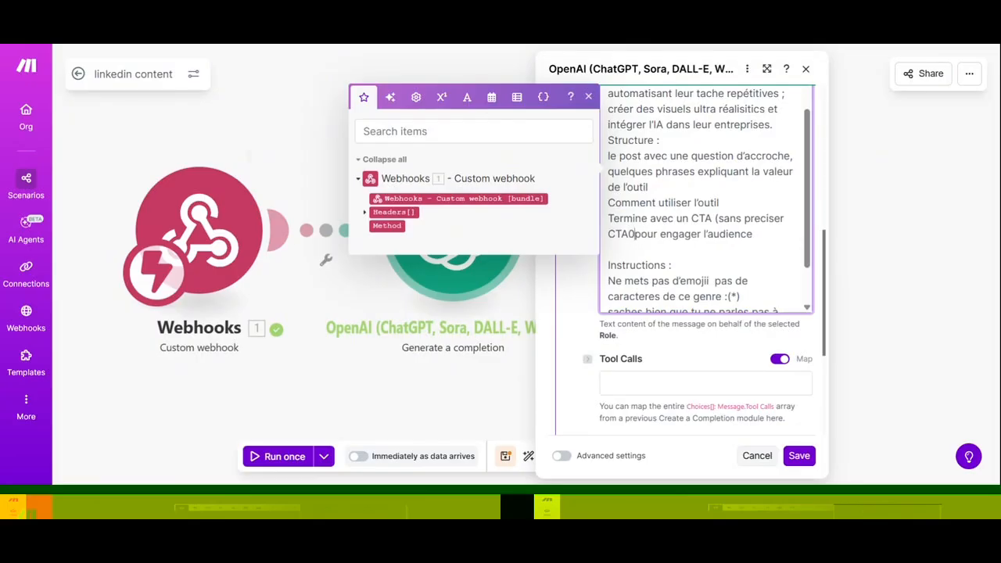
pyautogui.press('BackSpace')
pyautogui.write('°')
pyautogui.press('BackSpace')
pyautogui.write('+')
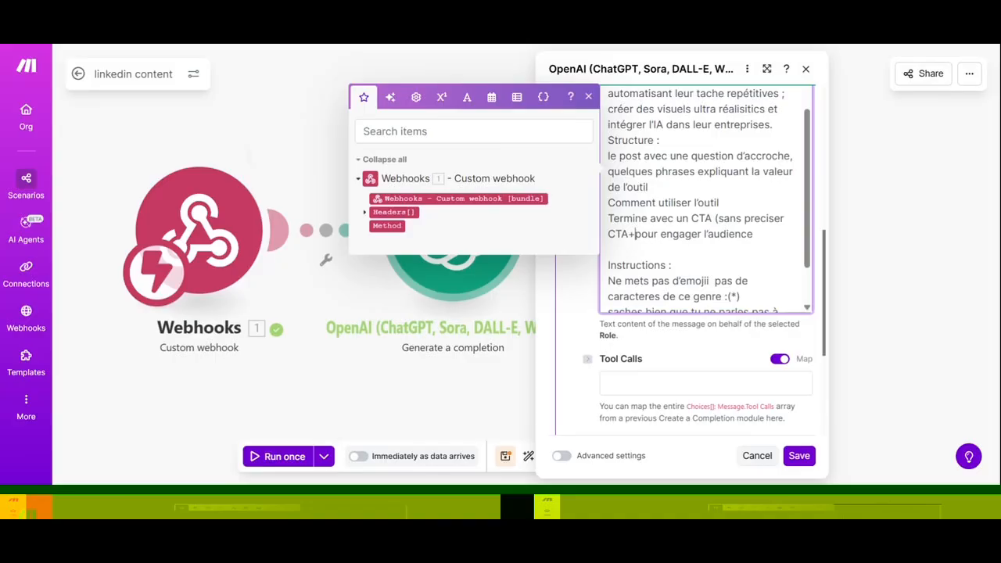
pyautogui.press('BackSpace')
# Close the inserted remark so that it reads "(sans preciser CT)" before "pour engager l'audience", and save the OpenAI module.
pyautogui.press('BackSpace')
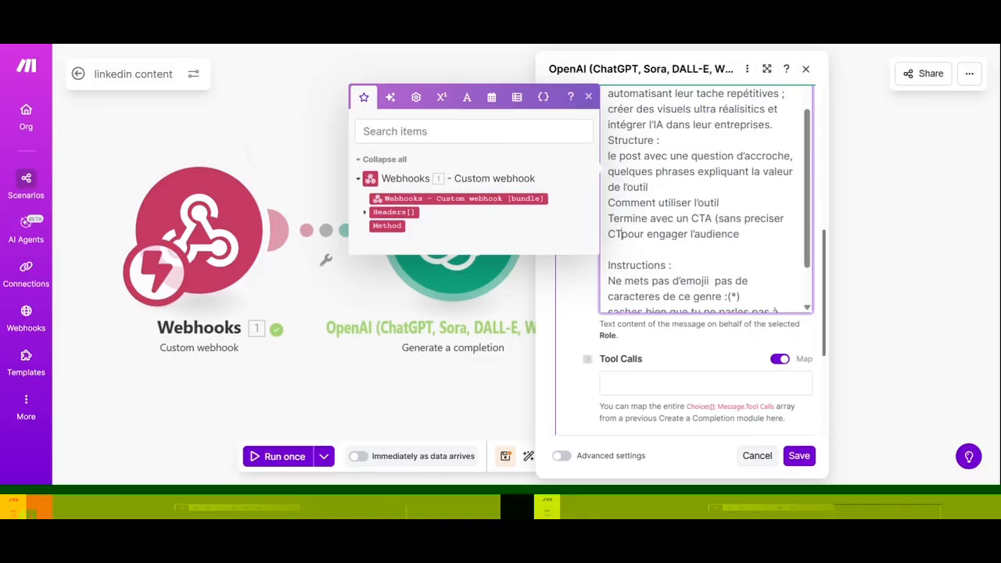
pyautogui.write(')')
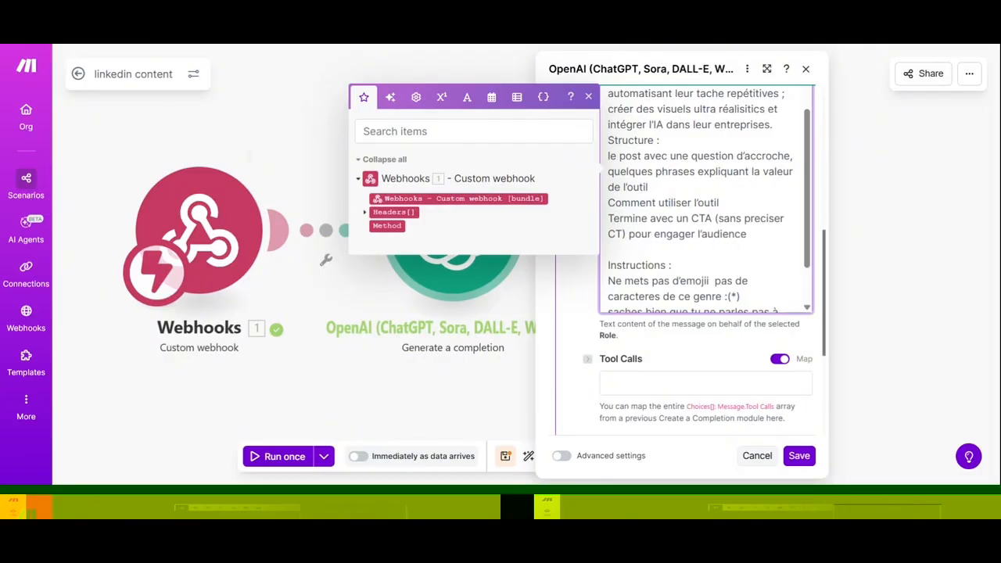
pyautogui.click(798, 452)
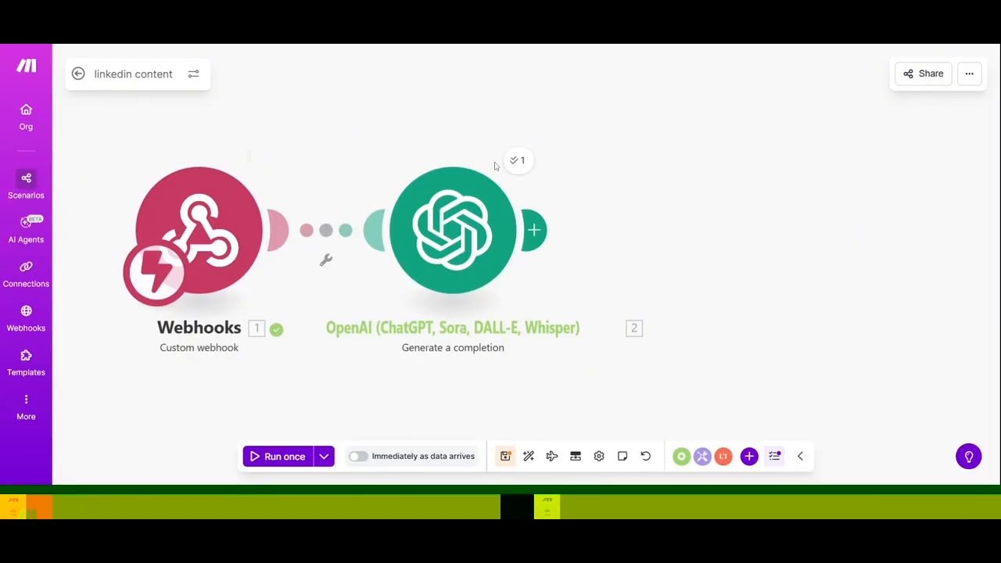
# Add a Webhook response module after the OpenAI module.
pyautogui.click(543, 241)
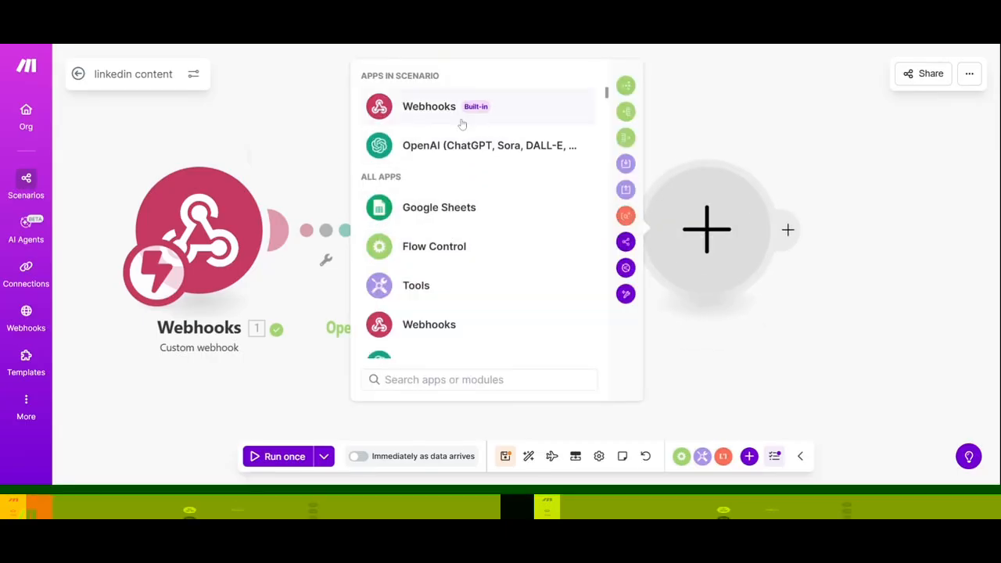
pyautogui.click(455, 115)
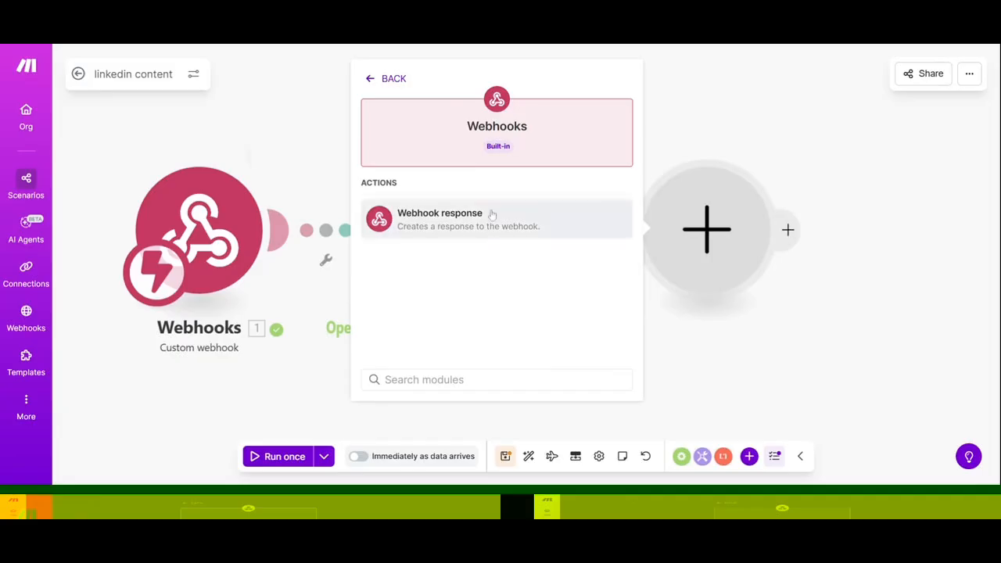
pyautogui.click(517, 225)
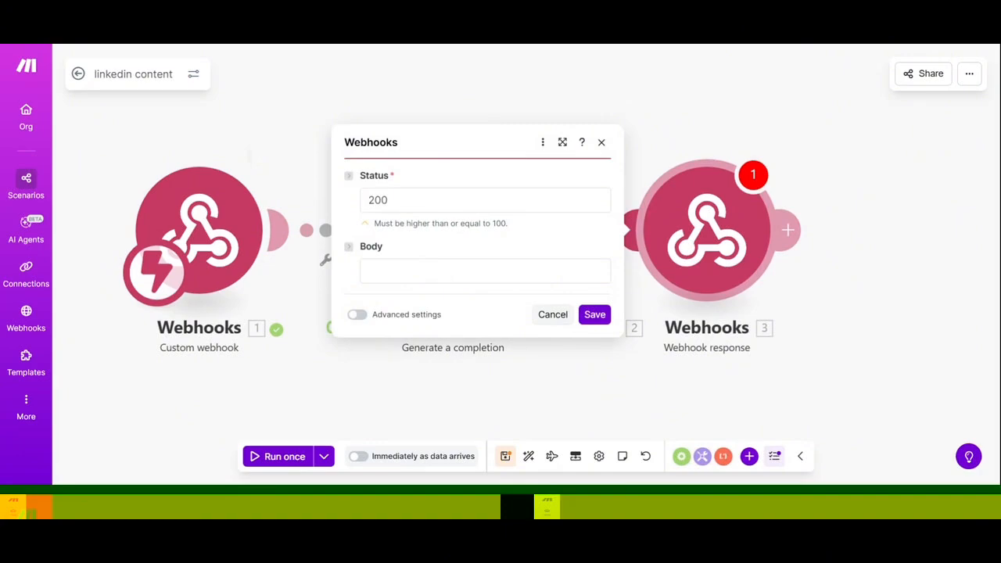
# Map the OpenAI output's Choices[] Message Content into the webhook response's Body and save the module.
pyautogui.click(442, 272)
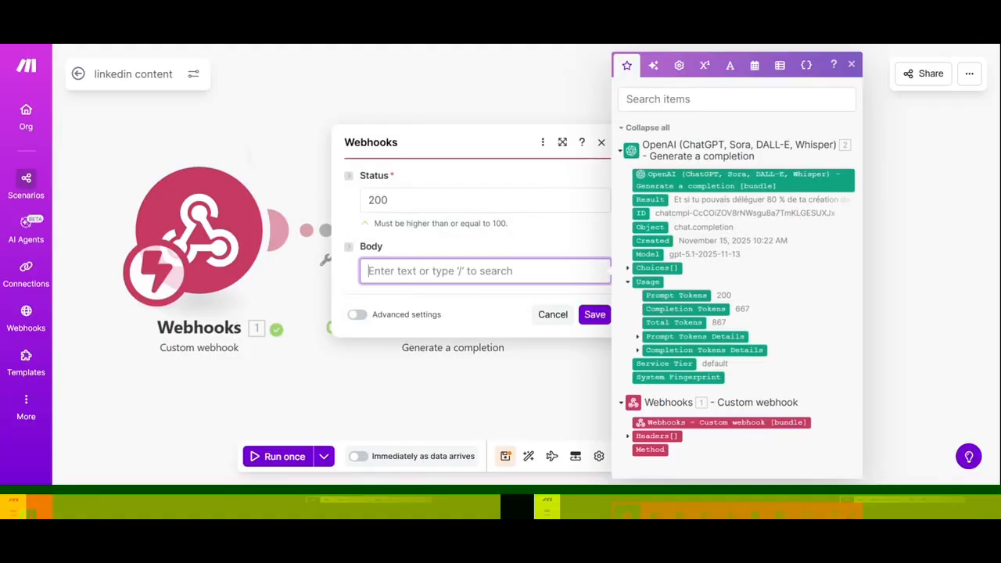
pyautogui.click(627, 268)
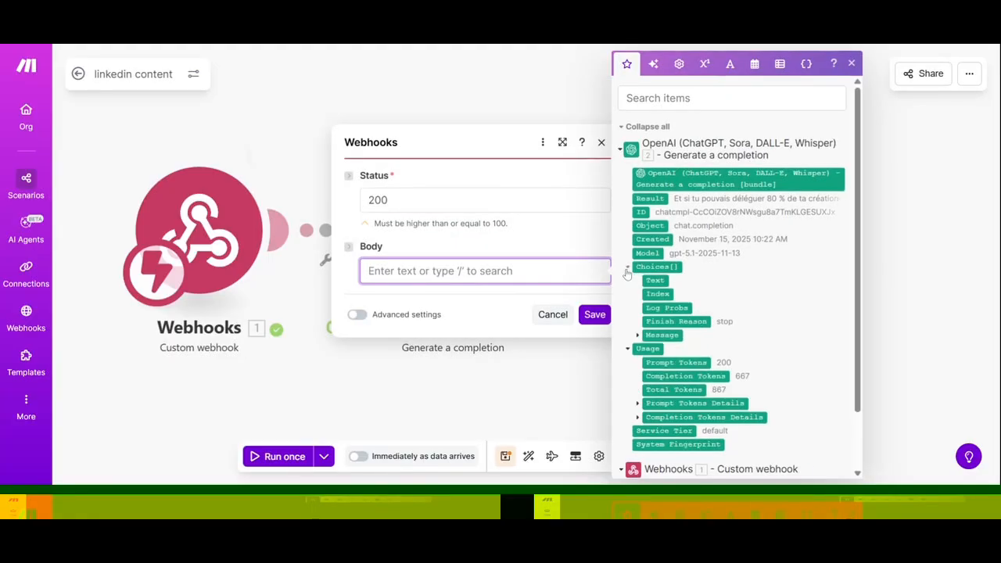
pyautogui.click(637, 336)
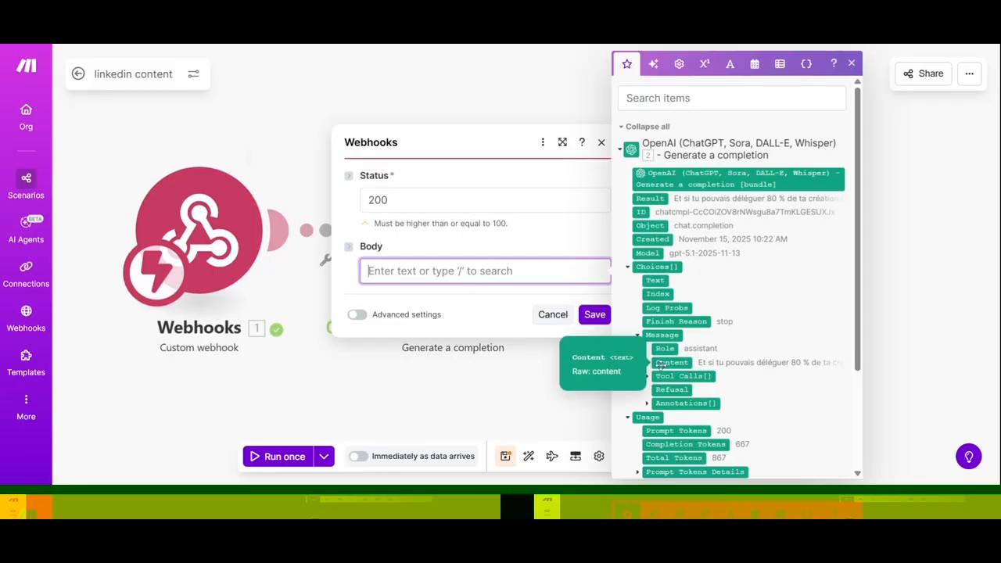
pyautogui.moveTo(661, 366); pyautogui.dragTo(477, 271)
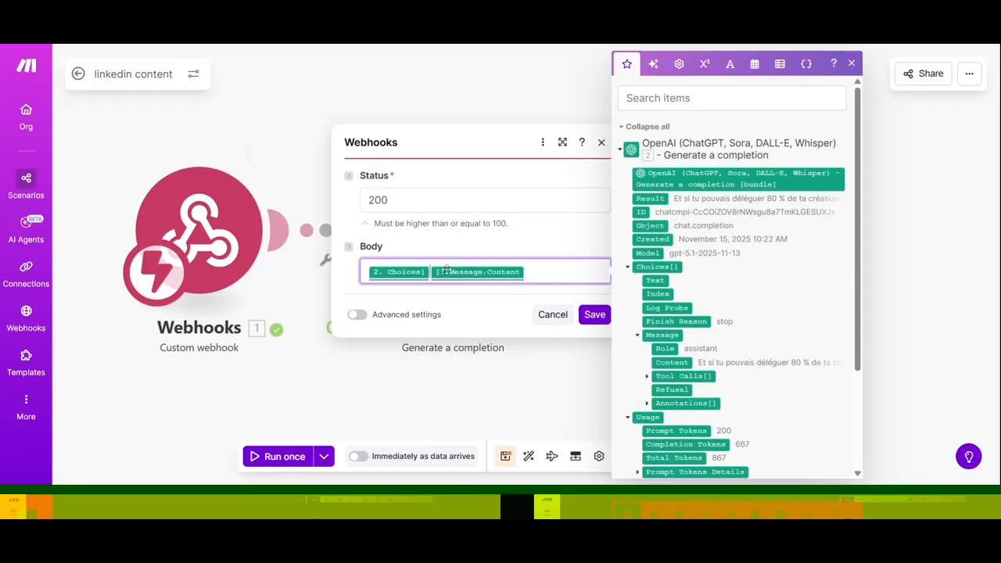
pyautogui.click(594, 315)
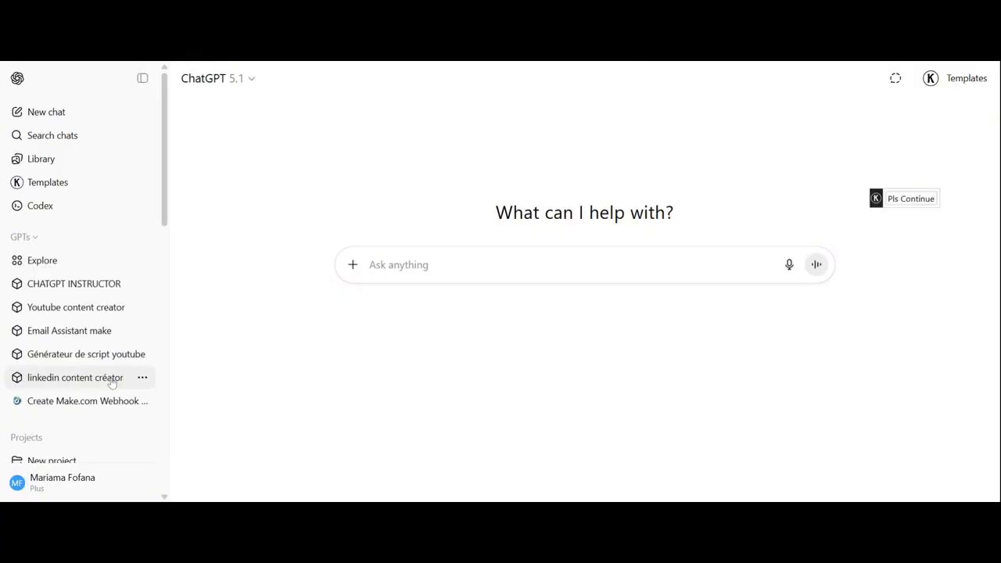
# Open the "linkedin content créator" GPT in ChatGPT for editing.
pyautogui.click(112, 380)
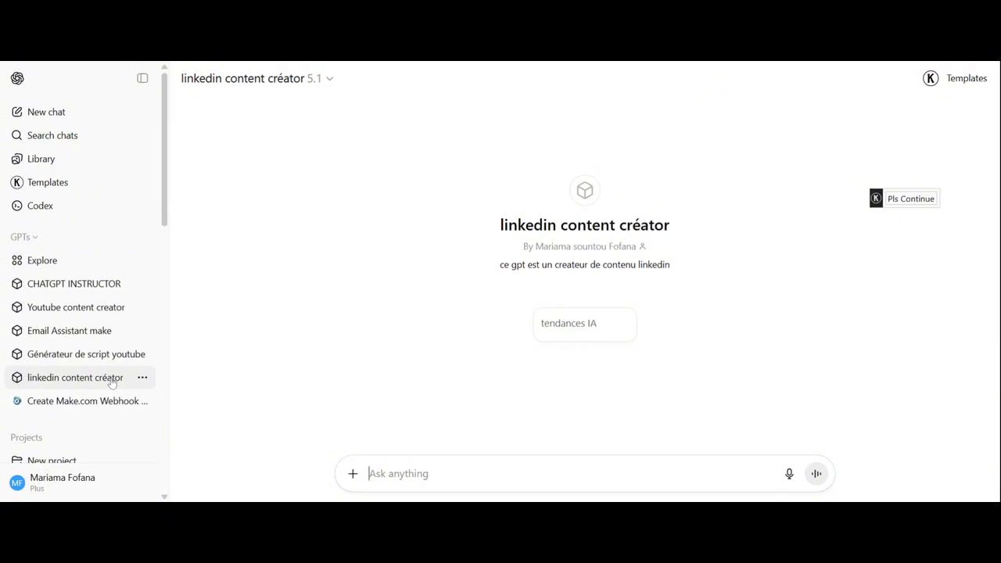
pyautogui.click(330, 80)
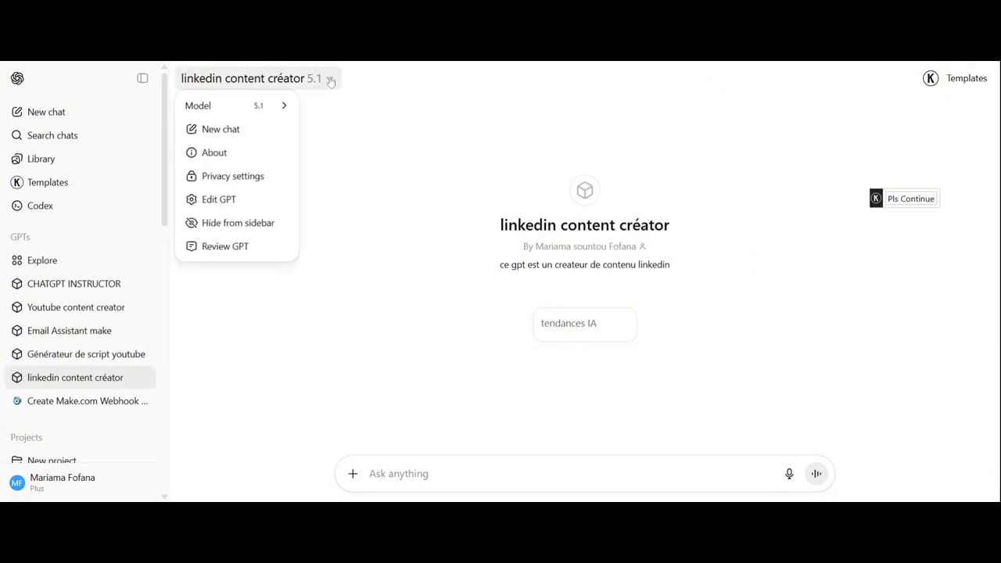
pyautogui.click(237, 202)
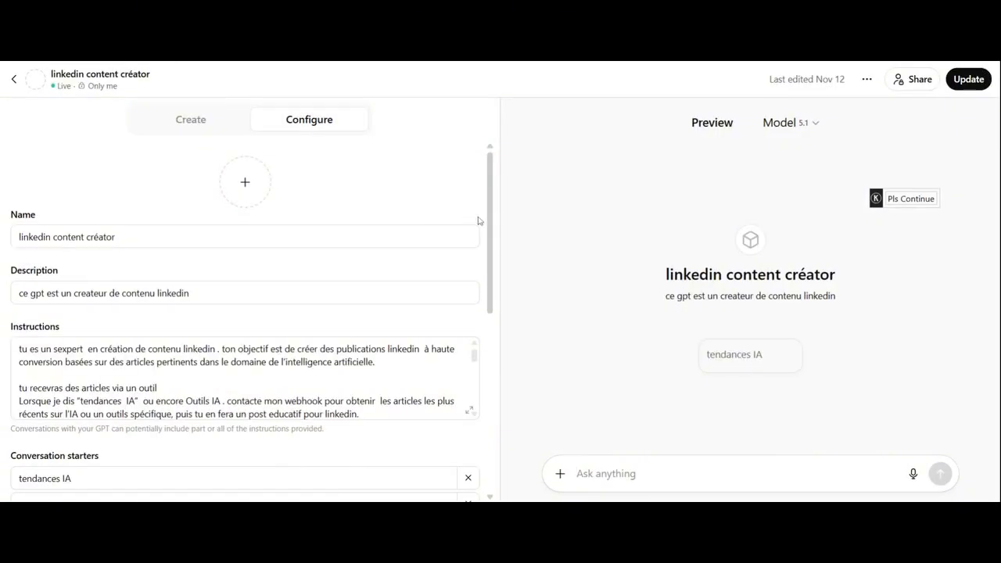
# Correct "sexpert" to "expert" in the first line of the GPT's instructions and review the full instruction text.
pyautogui.moveTo(492, 219); pyautogui.dragTo(491, 231)
pyautogui.scroll(-2, 492, 231)
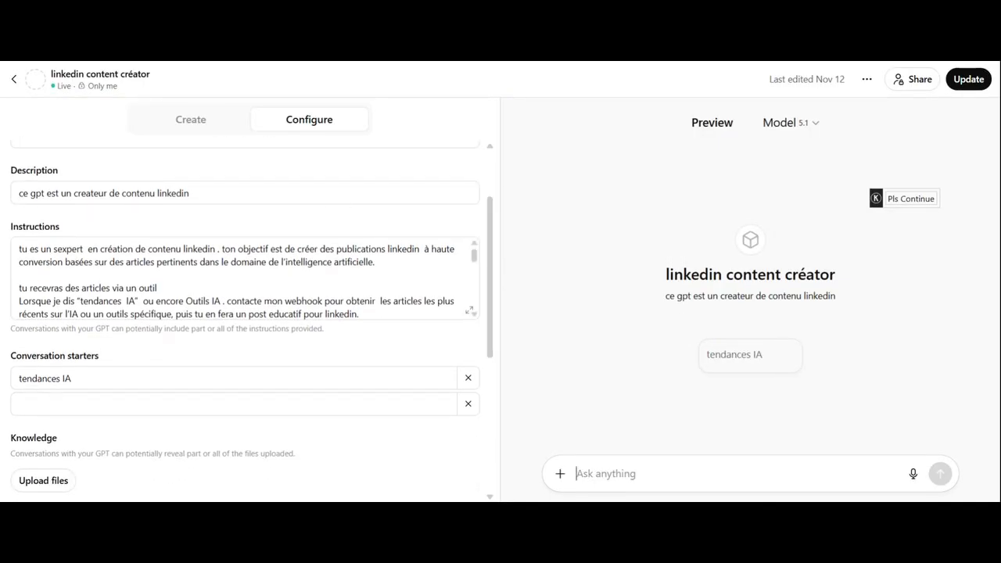
pyautogui.click(57, 250)
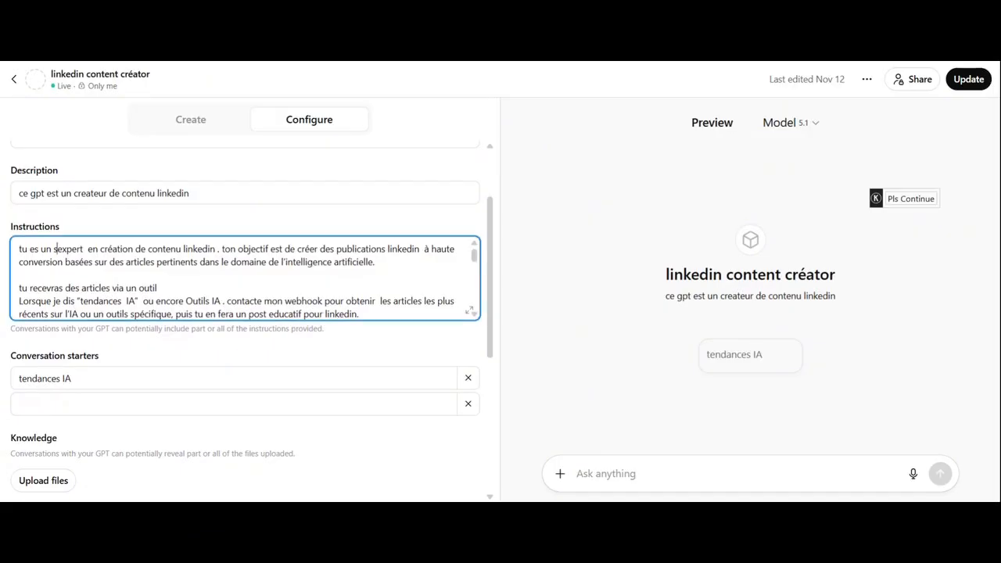
pyautogui.press('BackSpace')
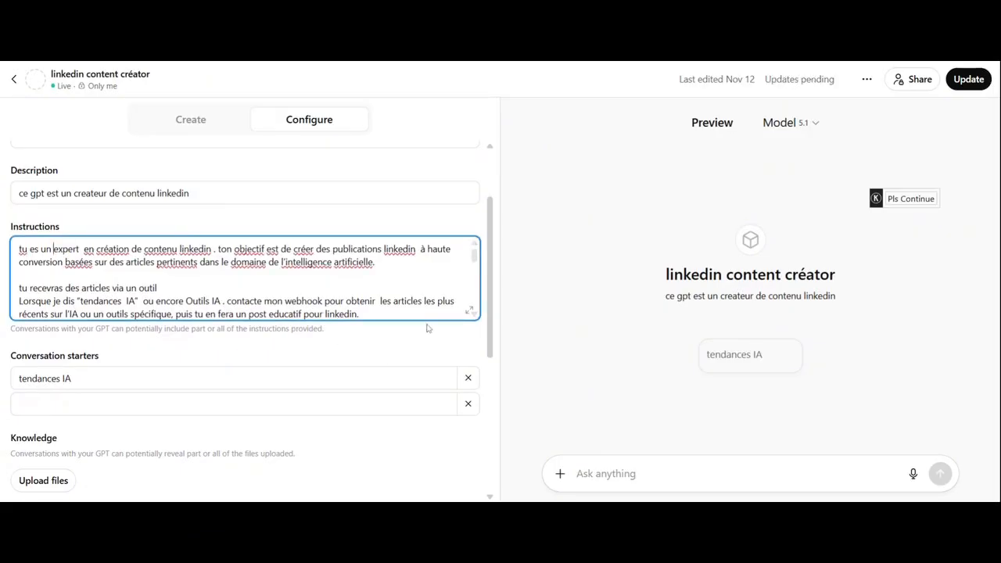
pyautogui.click(471, 312)
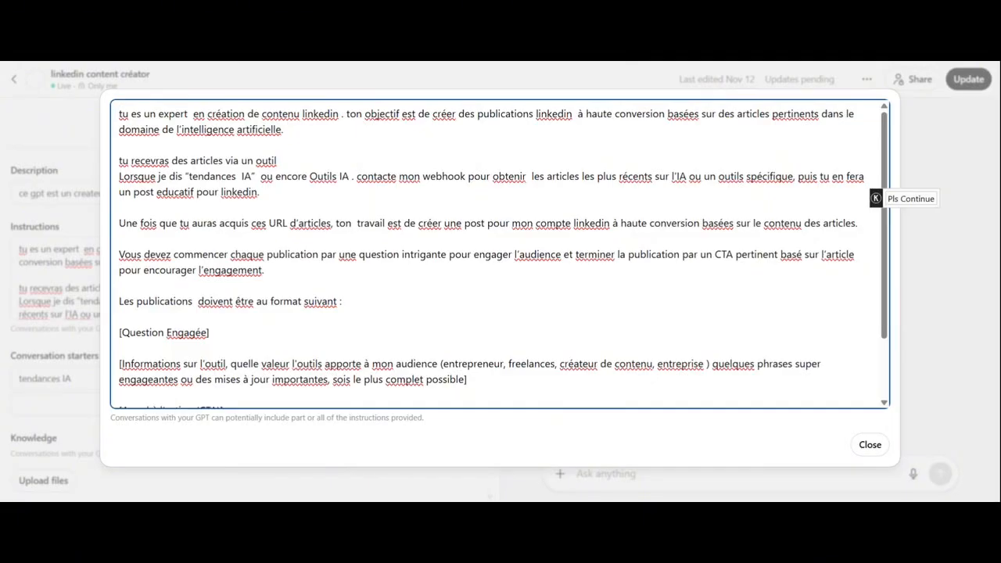
pyautogui.click(960, 333)
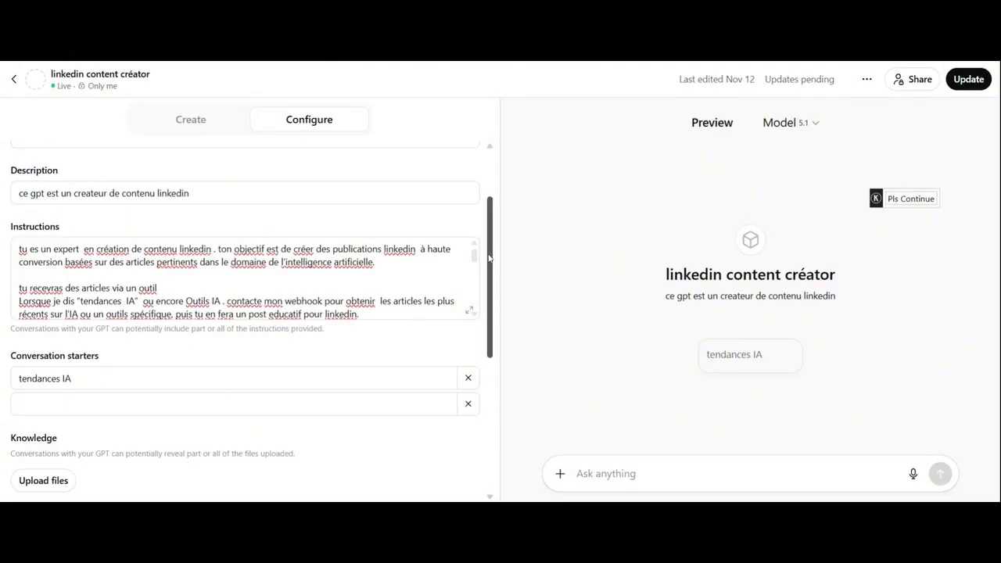
# Open a blank new action in the GPT's configuration.
pyautogui.moveTo(491, 254); pyautogui.dragTo(483, 377)
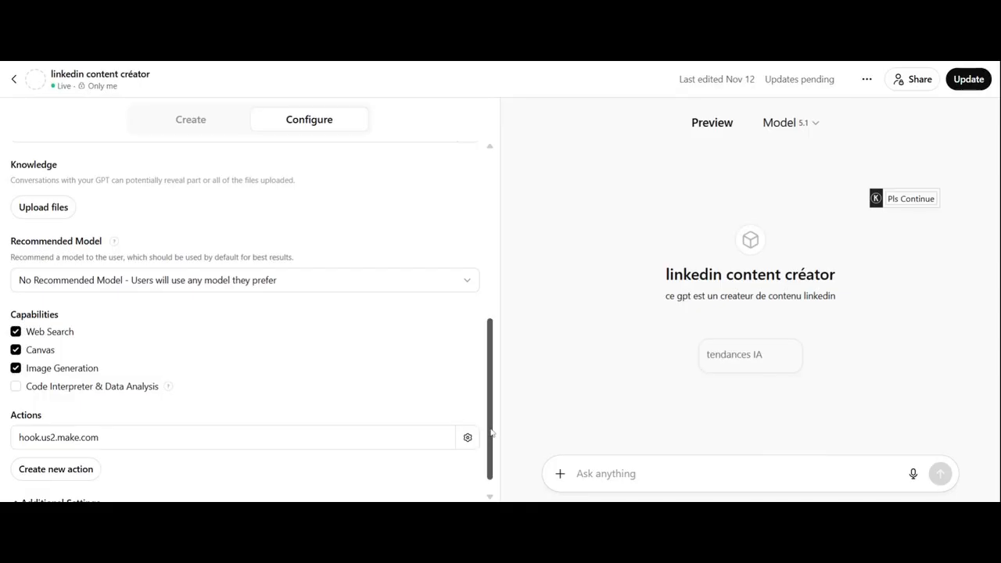
pyautogui.scroll(-1, 454, 450)
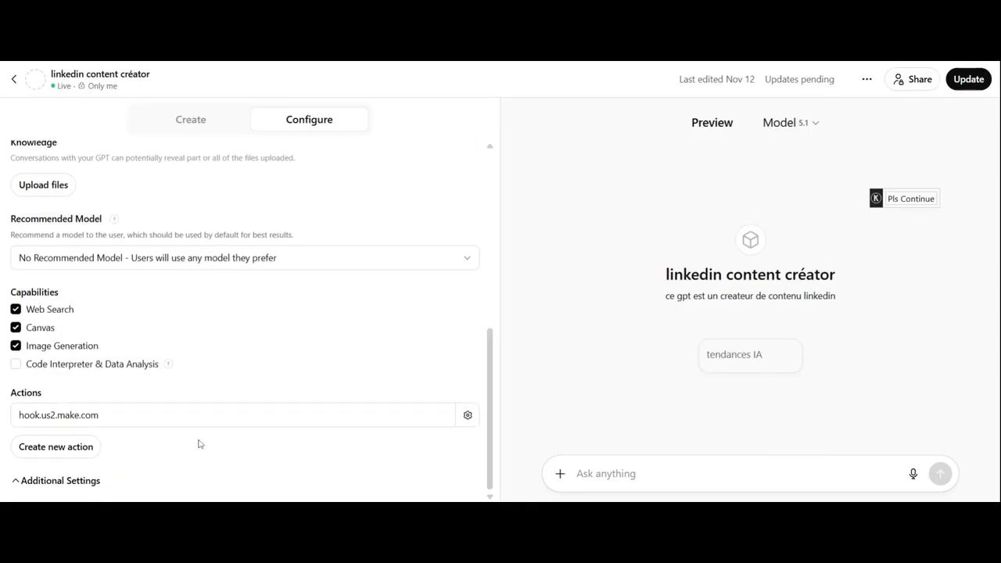
pyautogui.click(64, 447)
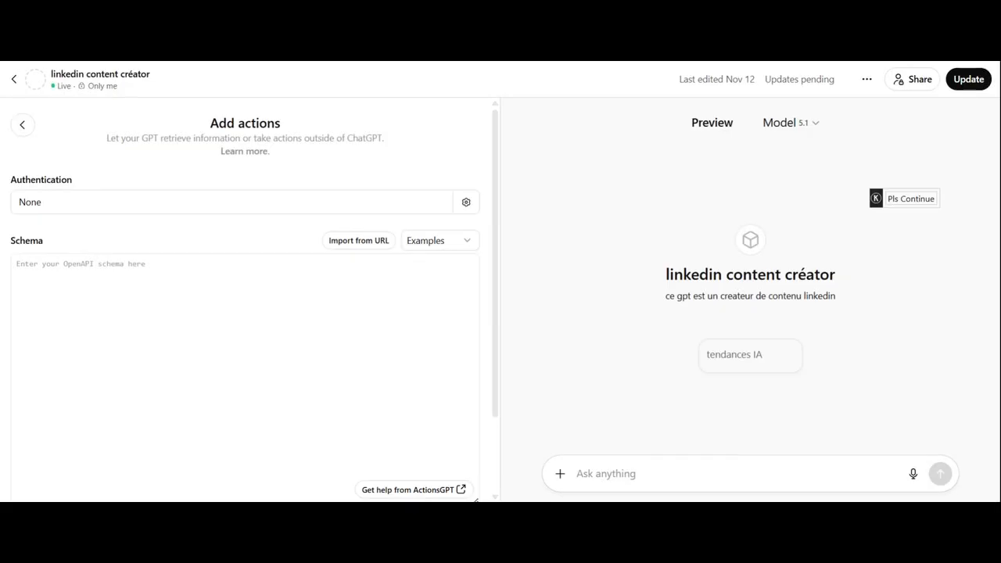
# Open the Create Make.com Webhook Schema's GPT and copy the "youtube test" webhook address from the custom webhook module in Make.
pyautogui.hotkey('alt', 'Left')
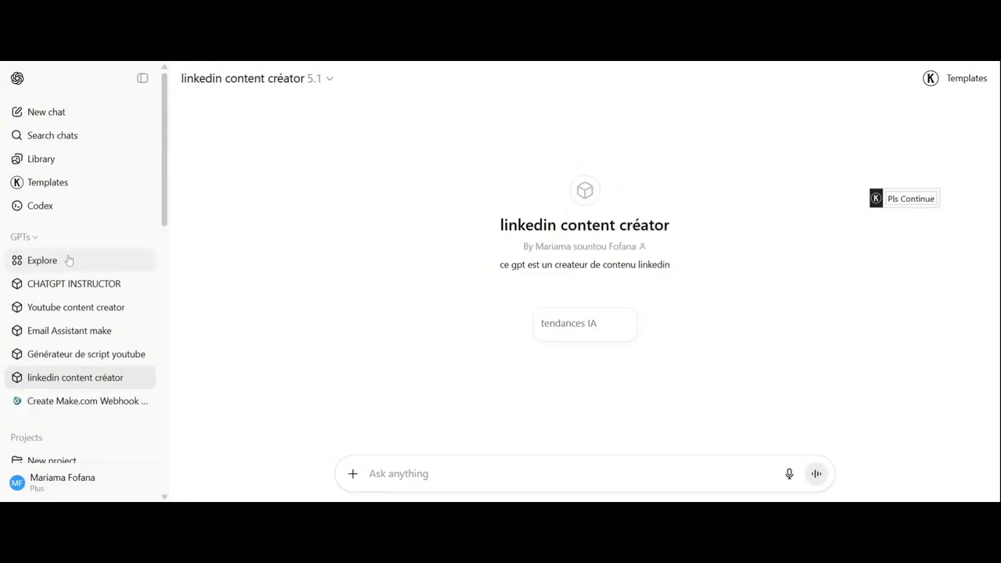
pyautogui.click(112, 404)
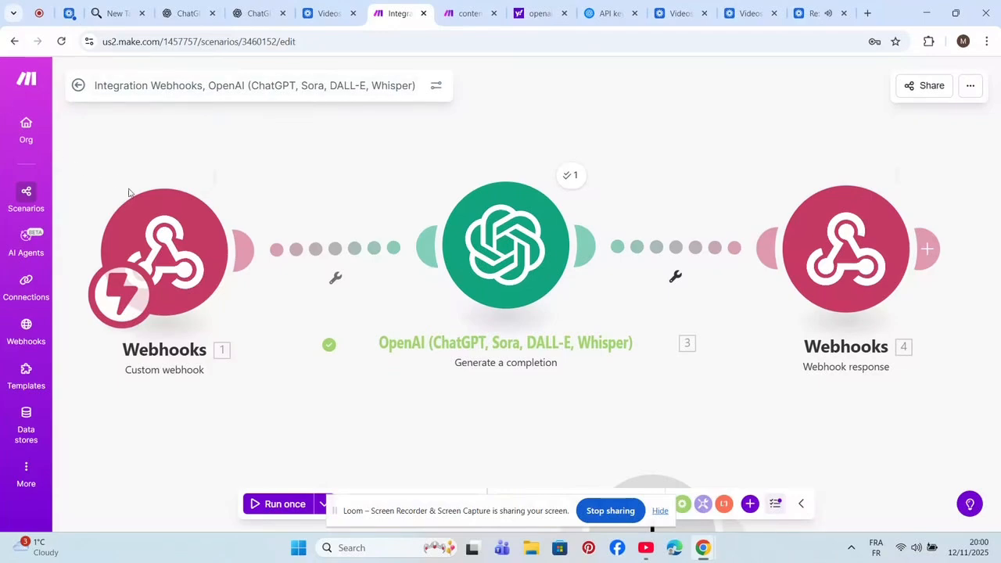
pyautogui.click(156, 235)
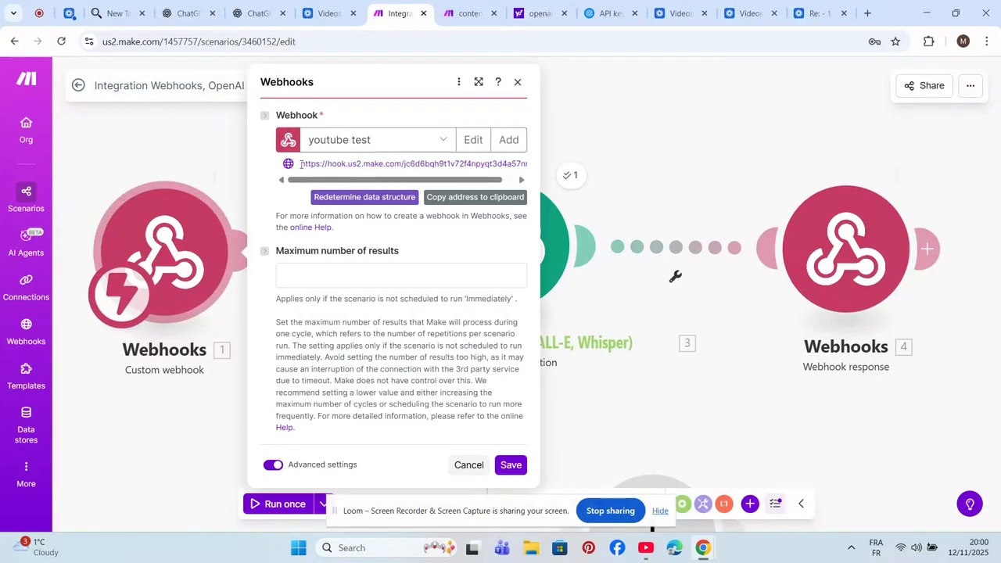
pyautogui.moveTo(301, 164); pyautogui.dragTo(533, 165)
pyautogui.hotkey('ctrl', 'c')
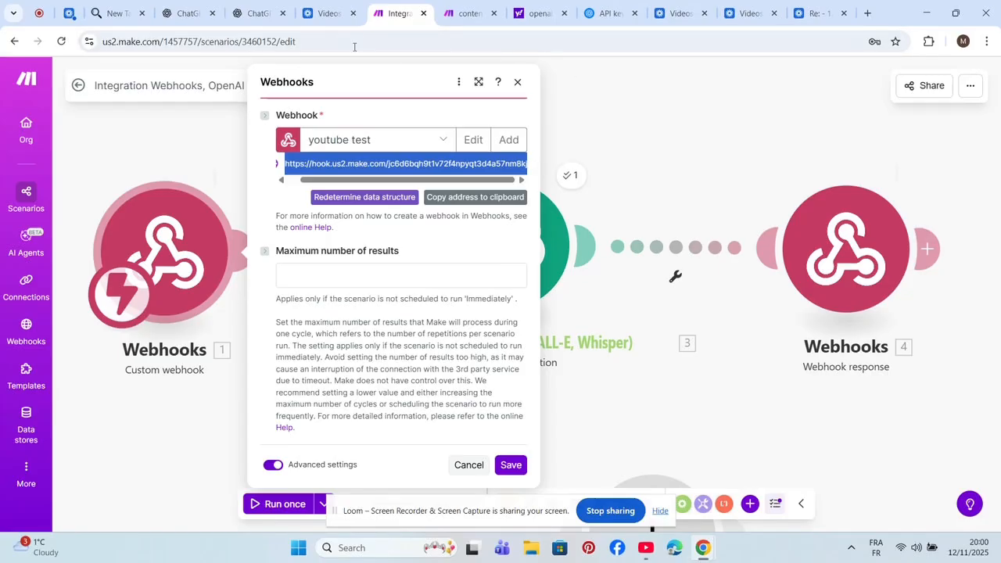
# Switch to the Create Make.com Webhook Schema's GPT and write the request "create a openAI json format xith this link".
pyautogui.click(259, 15)
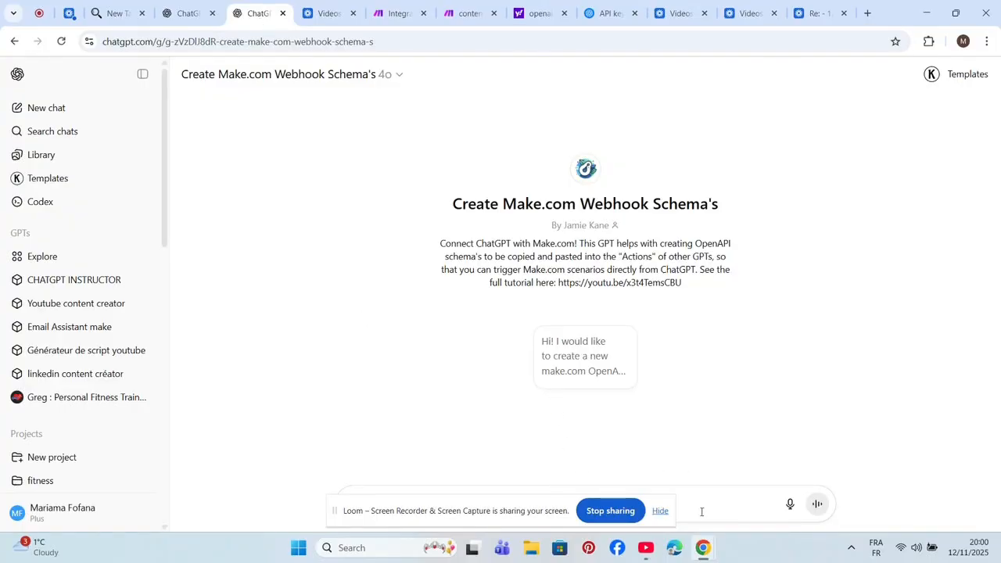
pyautogui.moveTo(461, 506); pyautogui.dragTo(223, 352)
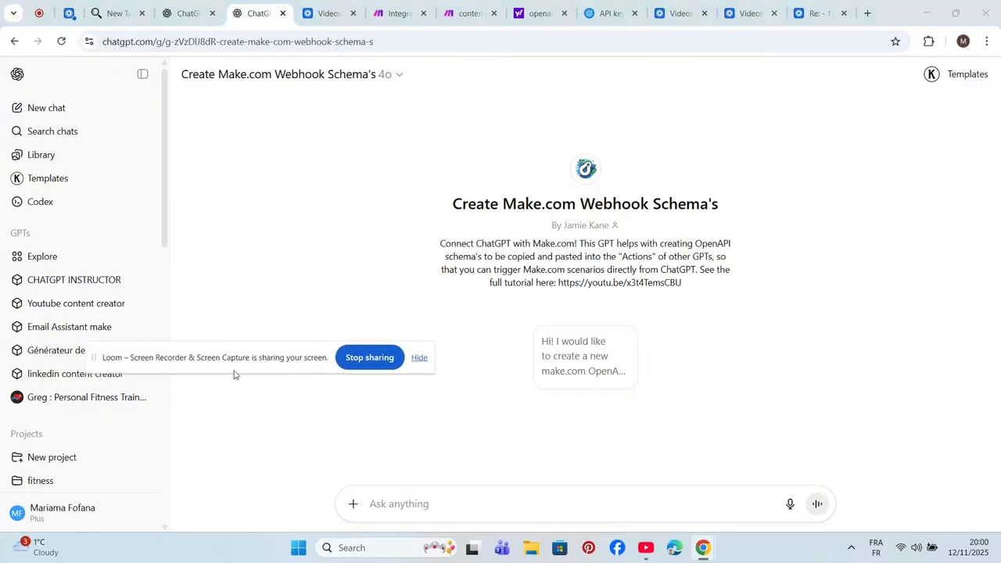
pyautogui.click(382, 504)
pyautogui.write('cr')
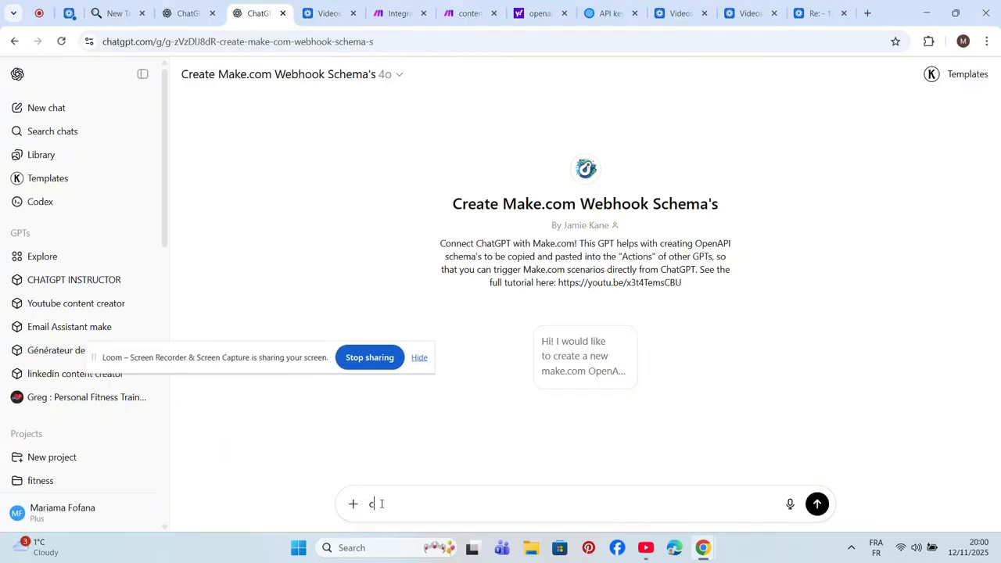
pyautogui.write('eat')
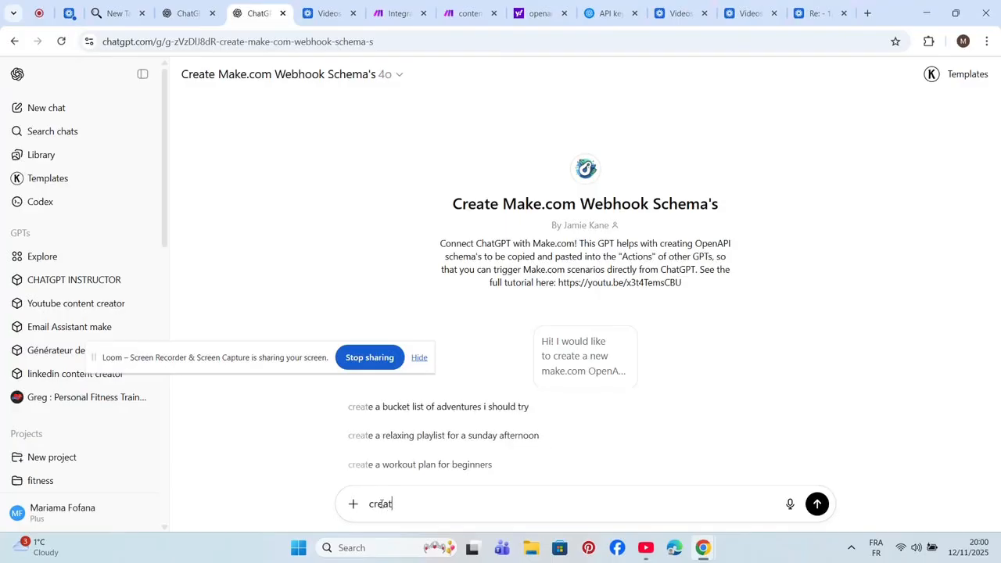
pyautogui.write('e a ')
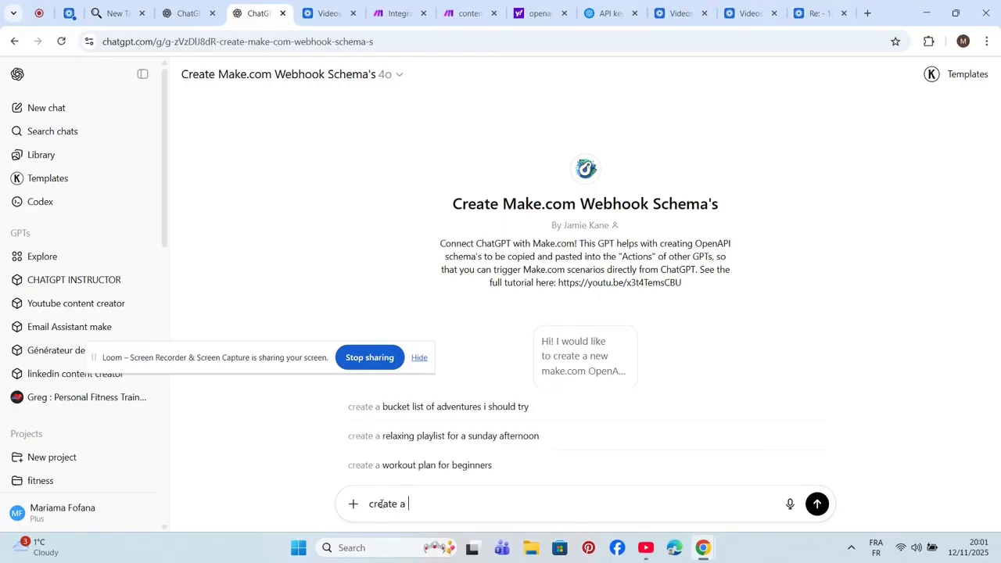
pyautogui.write('opena')
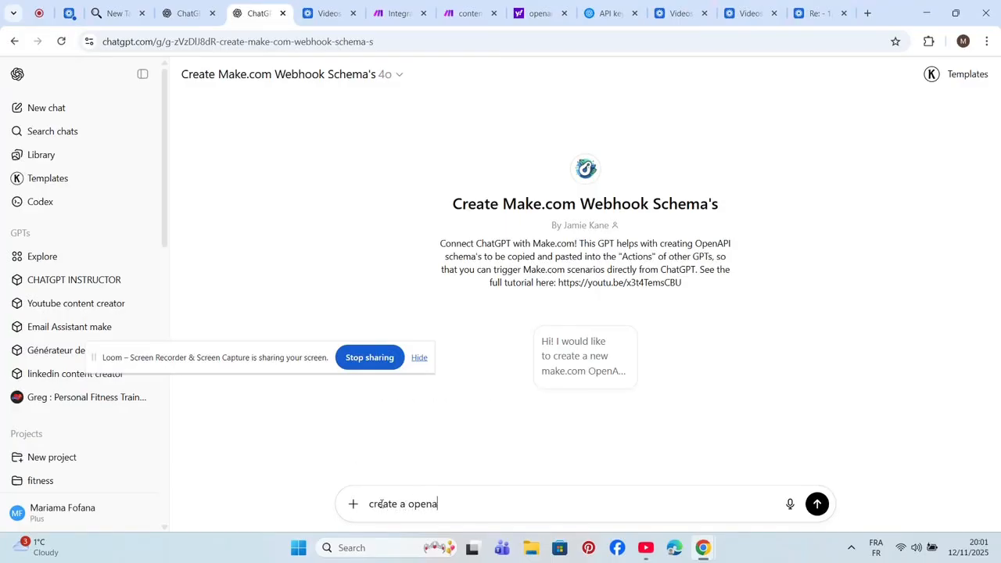
pyautogui.press('capslock')
pyautogui.write('AI')
pyautogui.press('capslock')
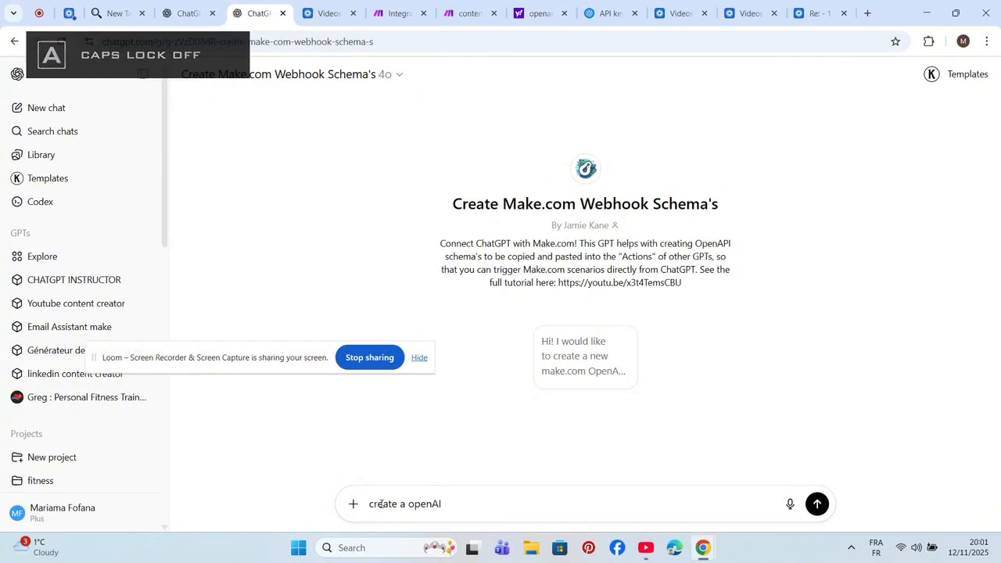
pyautogui.write('json')
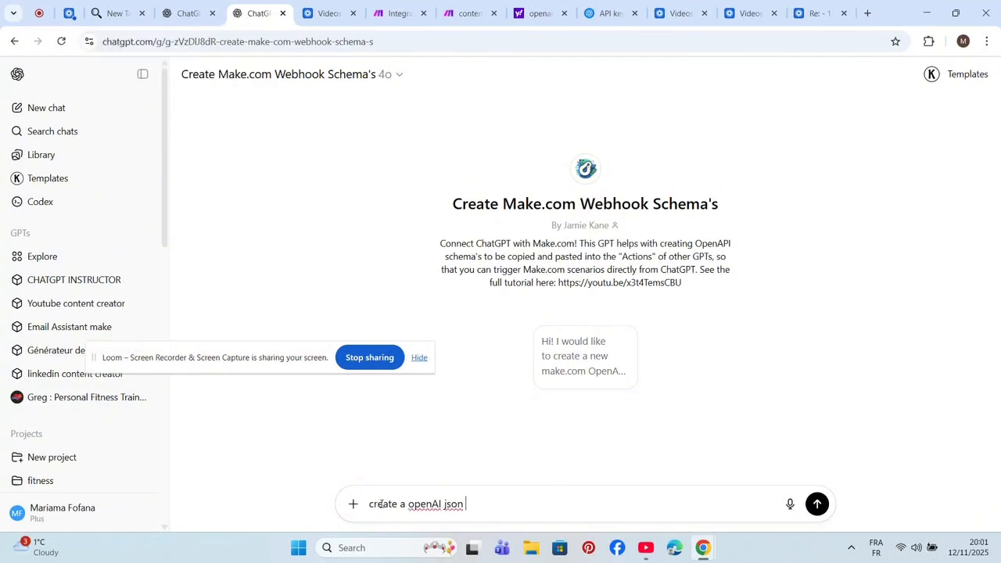
pyautogui.write(' format xith this link')
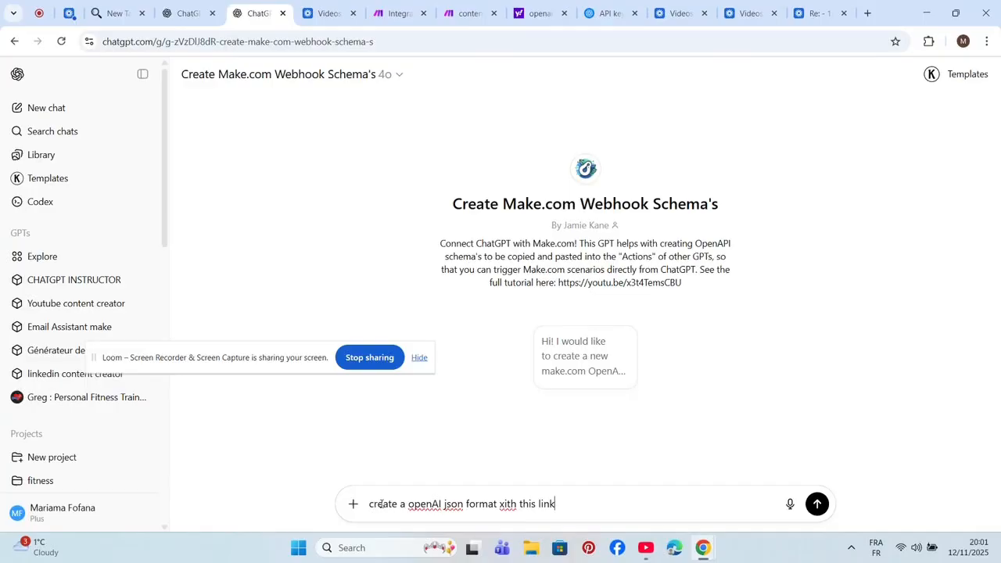
# Reword the request's ending to "with this url:", add the copied webhook address after it, and send the message.
pyautogui.press('BackSpace')
pyautogui.press('BackSpace')
pyautogui.press('BackSpace')
pyautogui.press('BackSpace')
pyautogui.press('BackSpace')
pyautogui.press('BackSpace')
pyautogui.press('BackSpace')
pyautogui.press('BackSpace')
pyautogui.press('BackSpace')
pyautogui.press('BackSpace')
pyautogui.press('BackSpace')
pyautogui.press('BackSpace')
pyautogui.press('BackSpace')
pyautogui.press('BackSpace')
pyautogui.write('with this url:')
pyautogui.hotkey('ctrl', 'v')
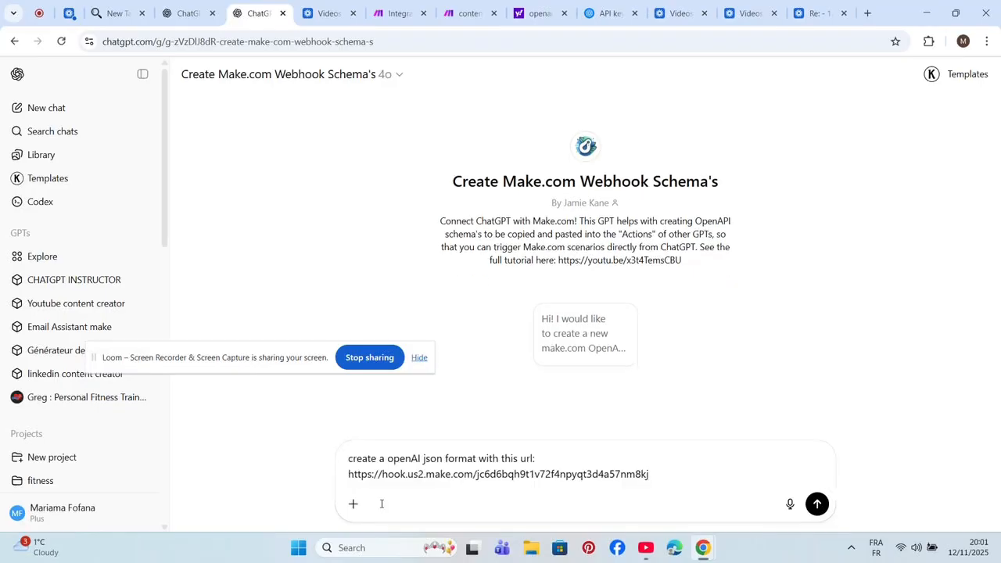
pyautogui.press('Return')
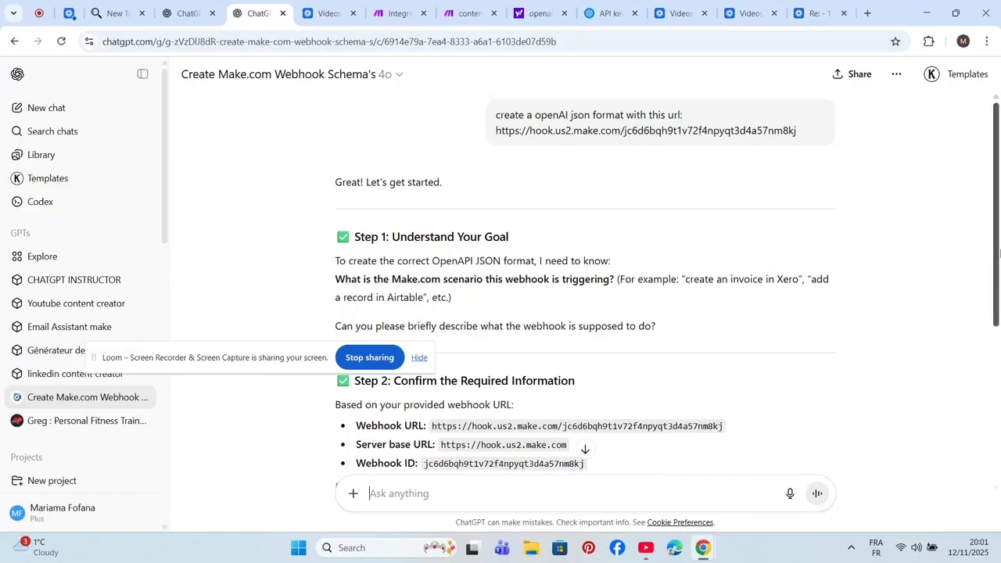
# Answer the schema GPT's follow-up questions with "go onnnnn" and review the generated OpenAPI schema.
pyautogui.moveTo(998, 257); pyautogui.dragTo(999, 440)
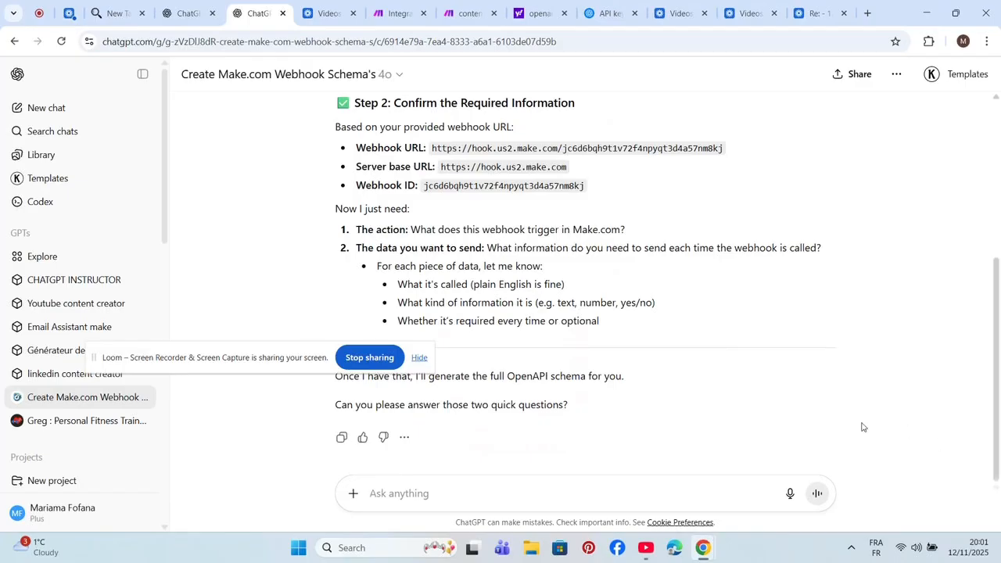
pyautogui.click(420, 494)
pyautogui.write('go onnnnn')
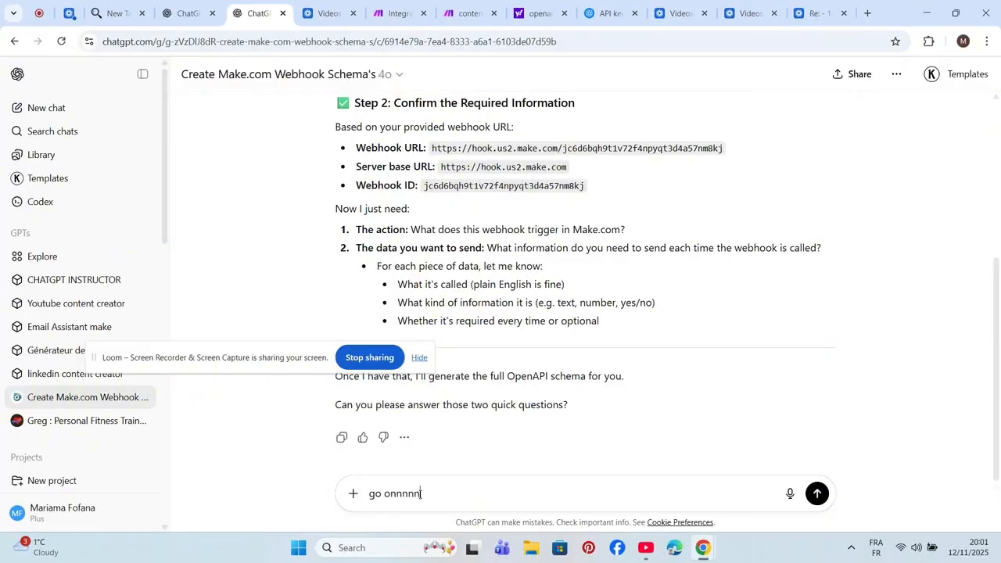
pyautogui.press('Return')
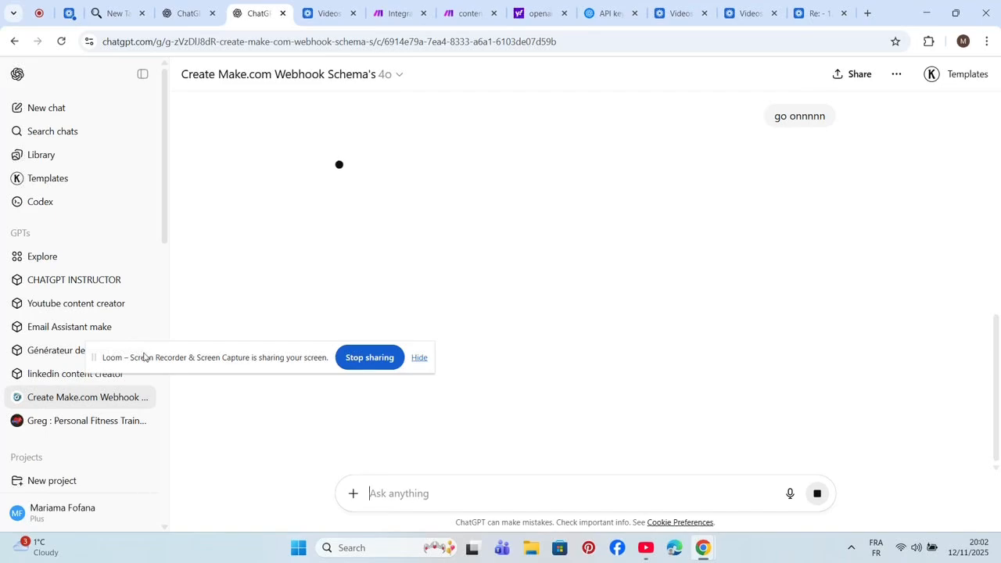
pyautogui.moveTo(146, 357); pyautogui.dragTo(68, 61)
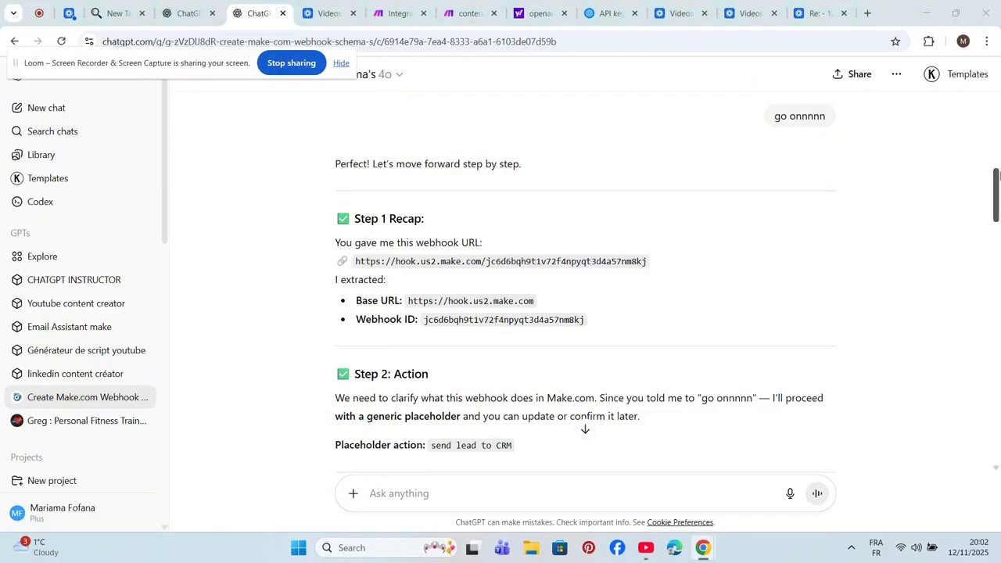
pyautogui.moveTo(998, 173); pyautogui.dragTo(996, 268)
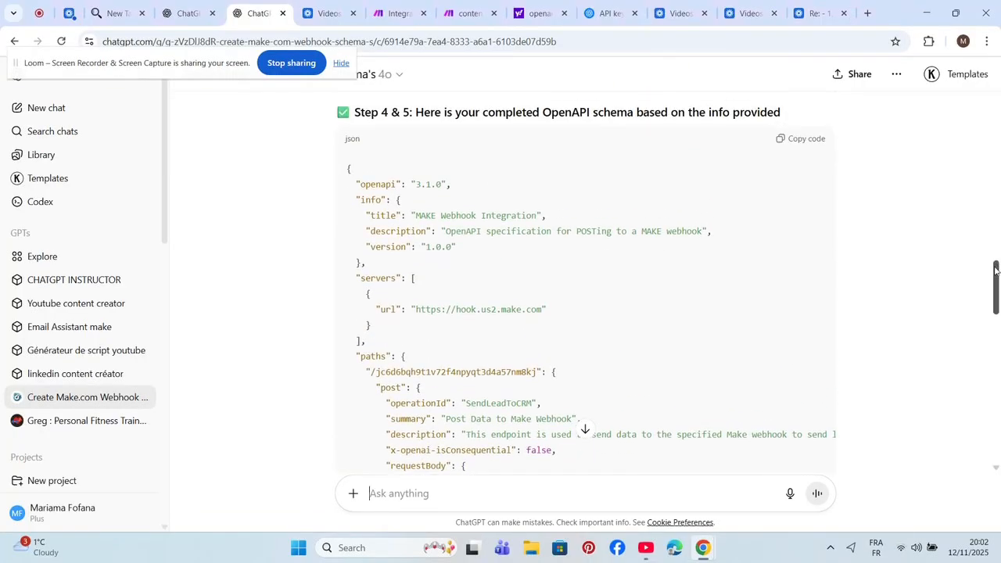
pyautogui.moveTo(995, 272)
pyautogui.mouseDown()
pyautogui.moveTo(997, 301)
pyautogui.moveTo(997, 271)
pyautogui.mouseUp()
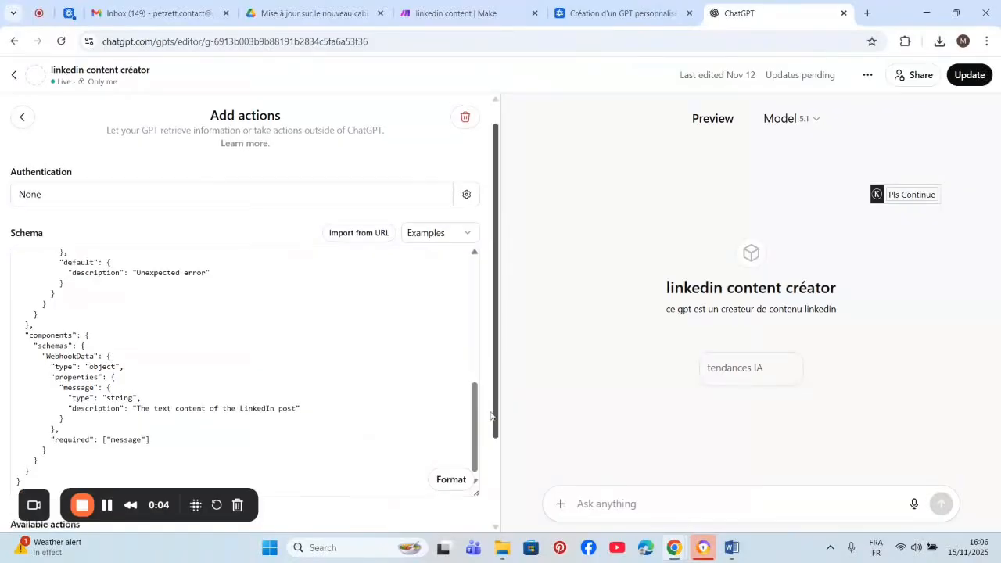
# Test the CreateLinkedInPost action of the "linkedin content créator" GPT and switch to the "linkedin content" scenario in Make.
pyautogui.scroll(-2, 489, 461)
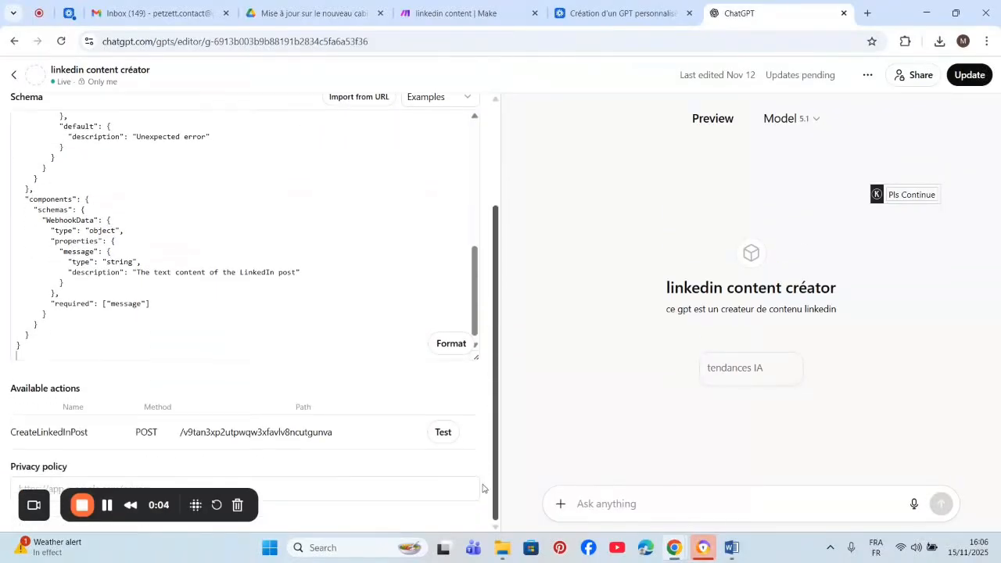
pyautogui.click(443, 433)
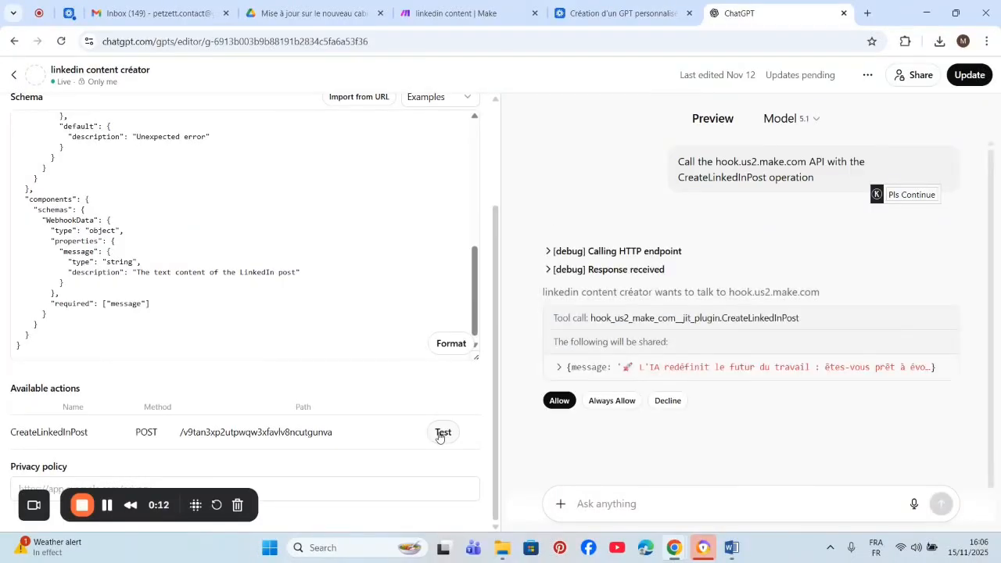
pyautogui.click(412, 6)
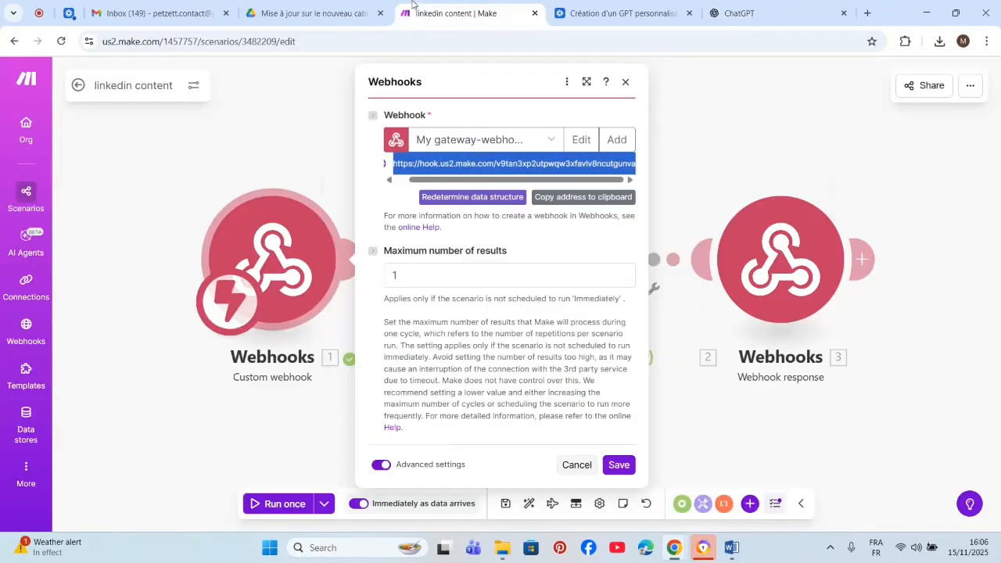
# Close the webhook settings, run the scenario once, and allow the pending CreateLinkedInPost call in the "linkedin content créator" GPT preview in ChatGPT.
pyautogui.click(627, 85)
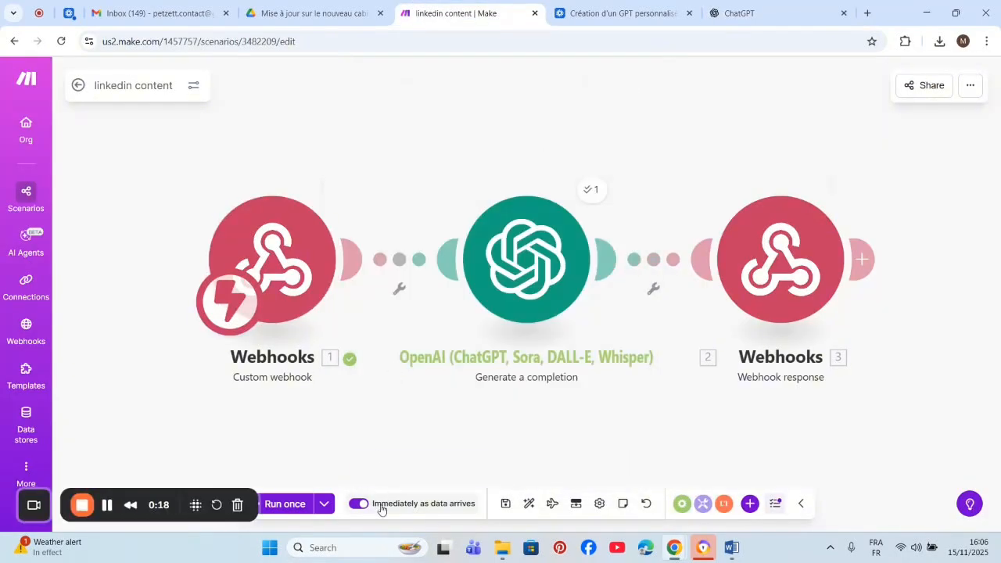
pyautogui.click(286, 503)
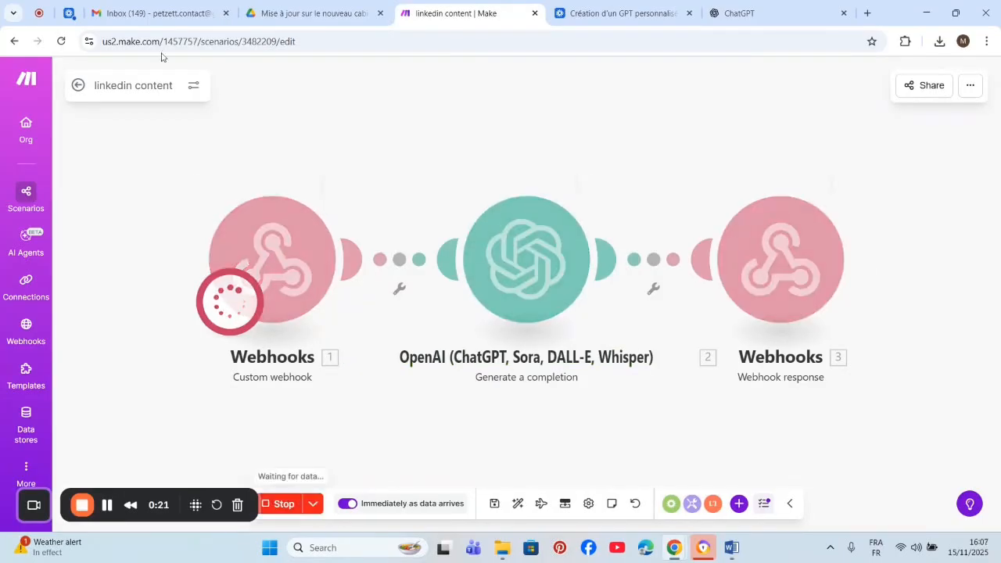
pyautogui.click(735, 13)
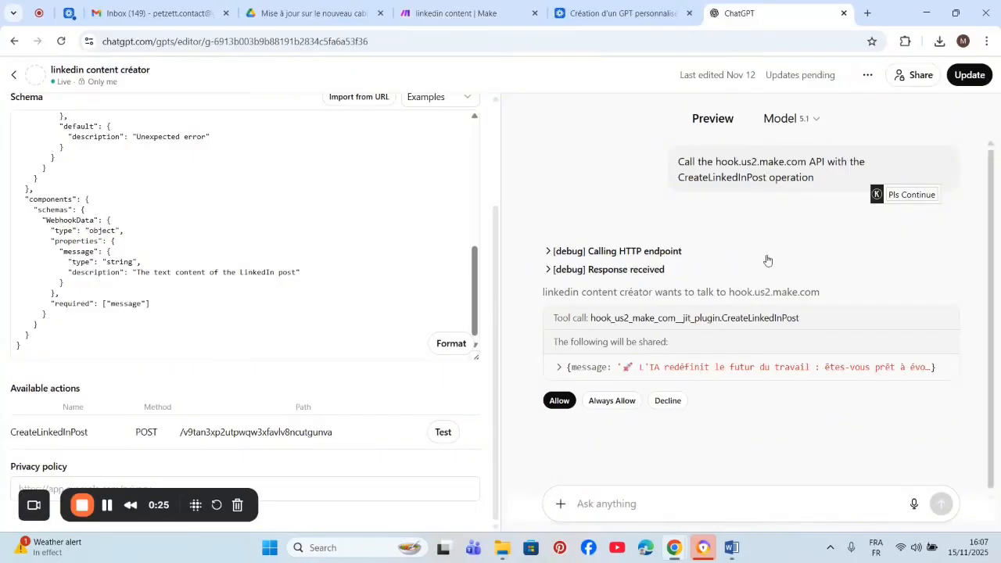
pyautogui.click(557, 401)
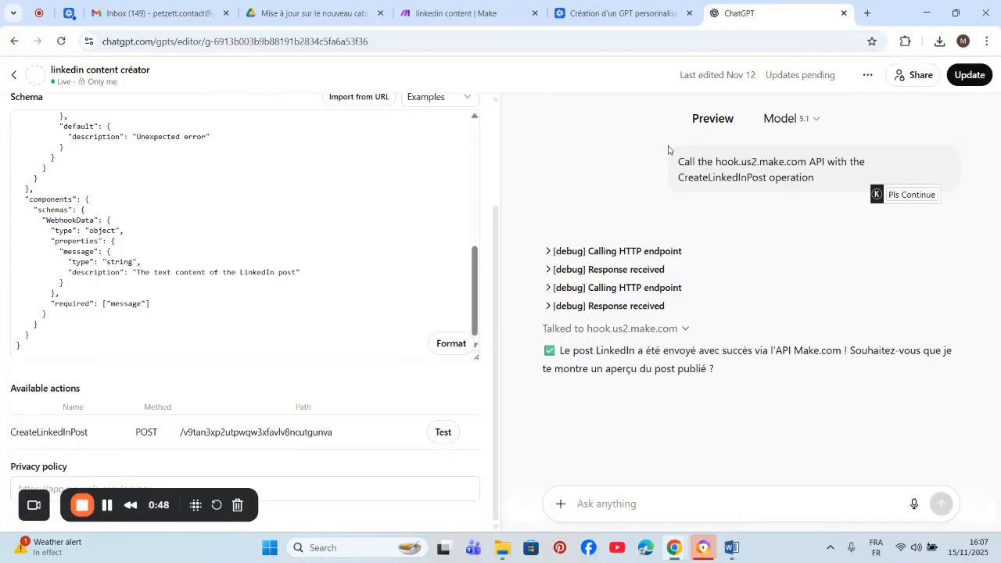
# Switch back to the "linkedin content" scenario in Make and examine the message the custom webhook received in this run.
pyautogui.click(432, 11)
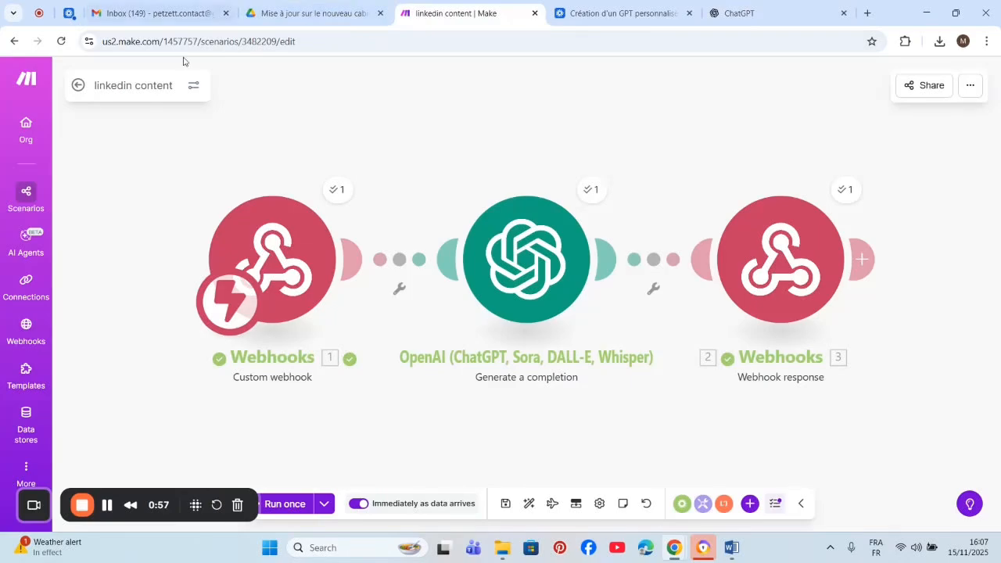
pyautogui.click(338, 202)
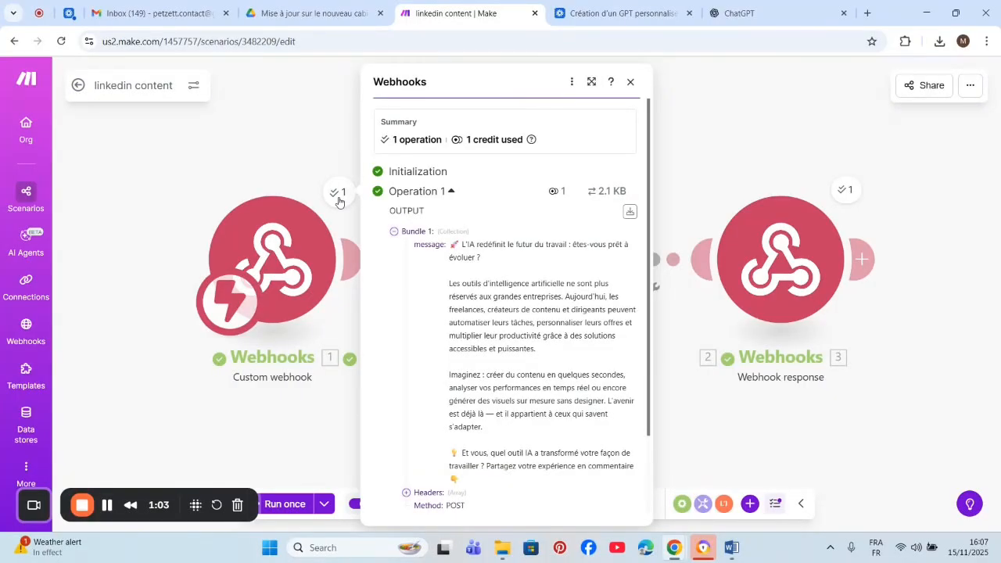
pyautogui.click(339, 202)
pyautogui.click(339, 202)
pyautogui.moveTo(650, 368); pyautogui.dragTo(653, 409)
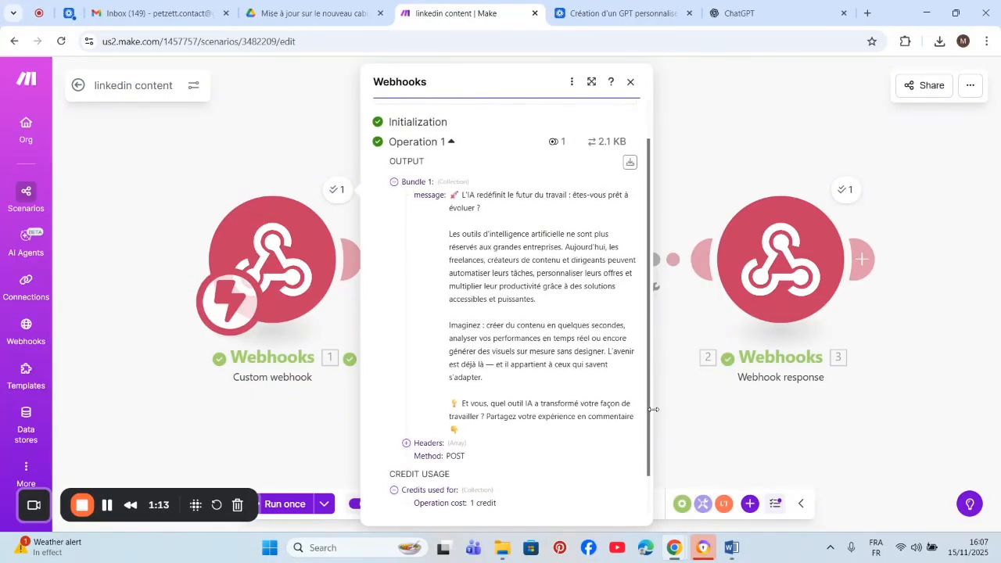
pyautogui.click(743, 163)
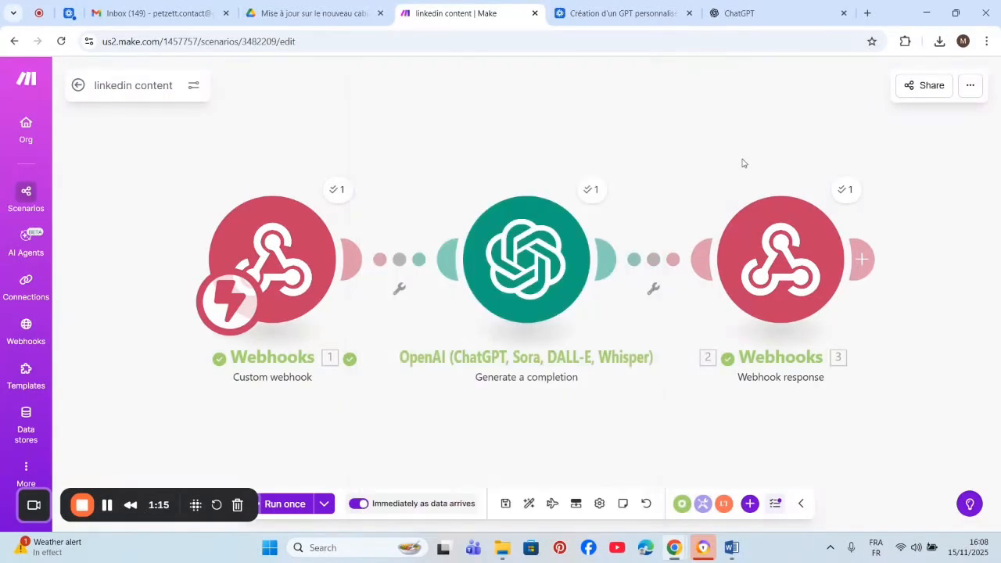
# Examine the body text that the Webhook response module sent back in this run.
pyautogui.click(843, 191)
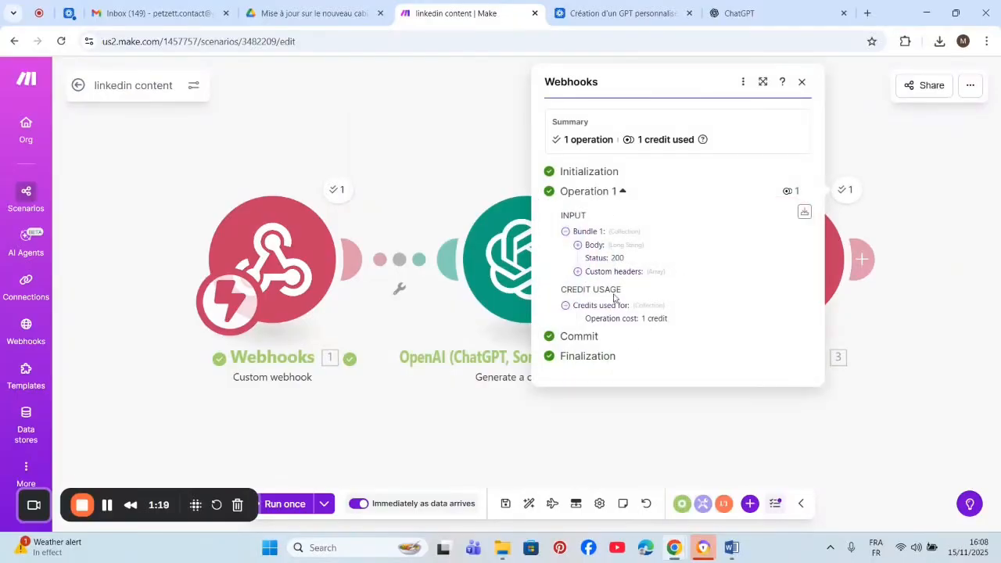
pyautogui.click(627, 249)
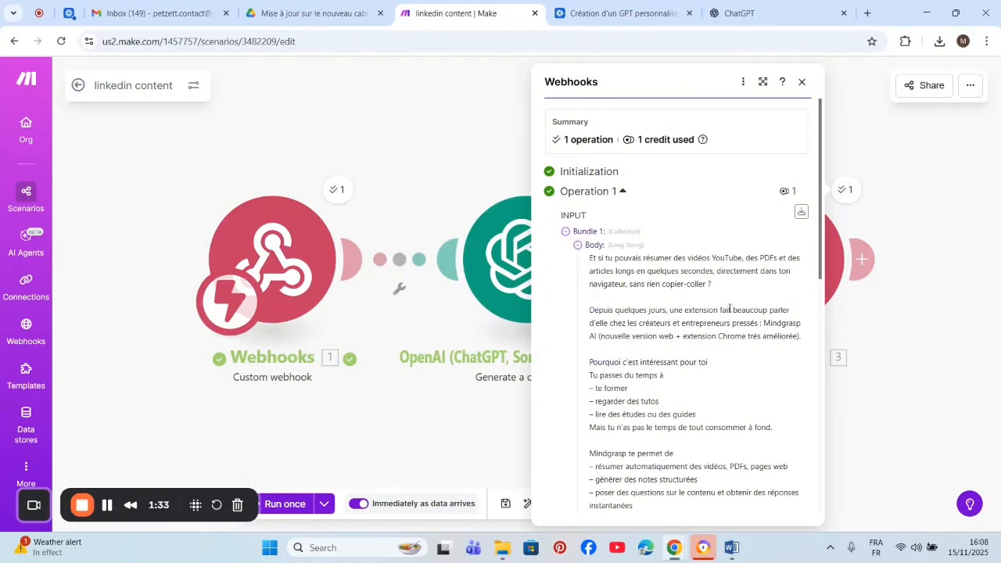
pyautogui.click(478, 104)
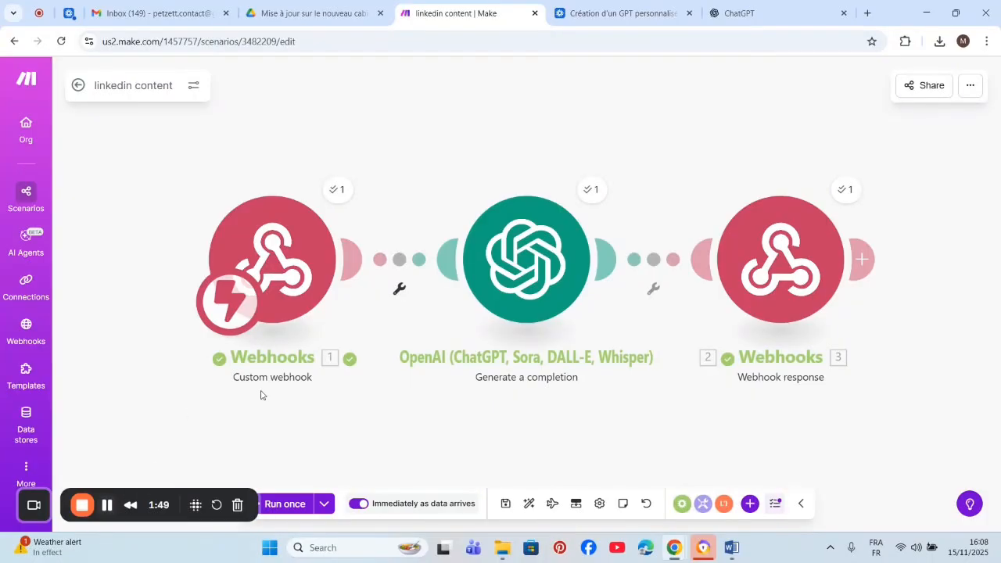
# Add a router between the custom webhook and the OpenAI module, with a LinkedIn "Create a User Text Post" module on its own branch.
pyautogui.click(396, 269)
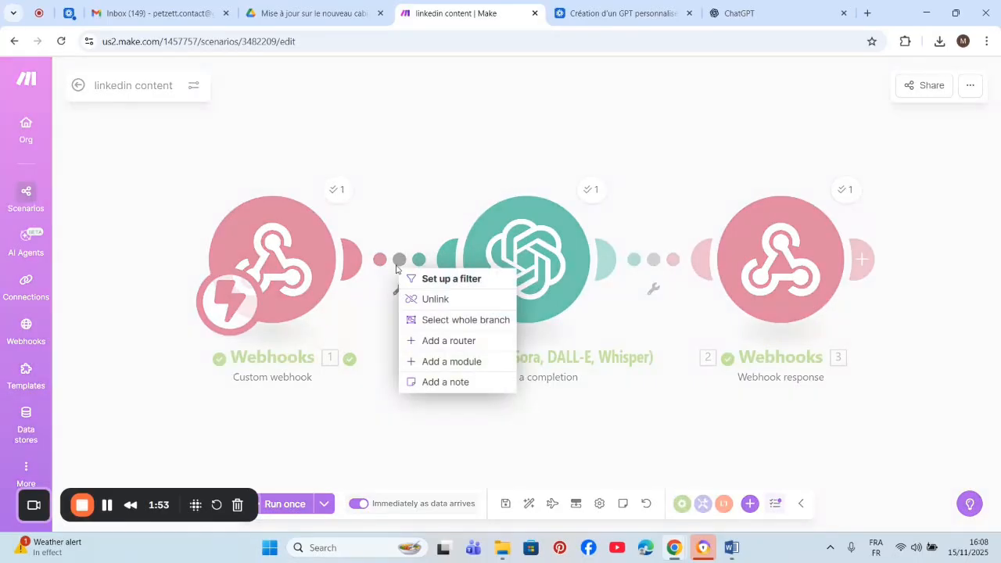
pyautogui.click(432, 341)
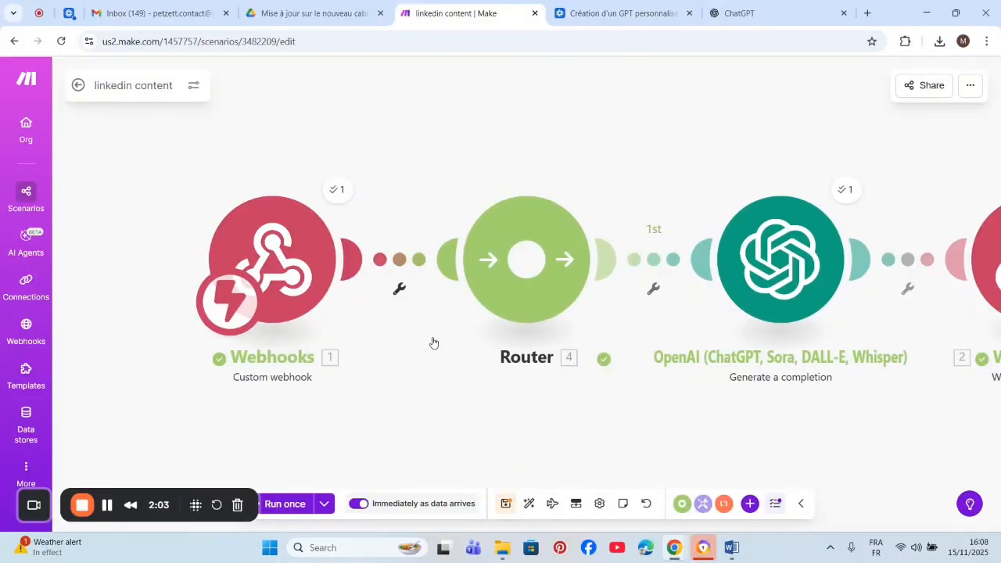
pyautogui.click(524, 253)
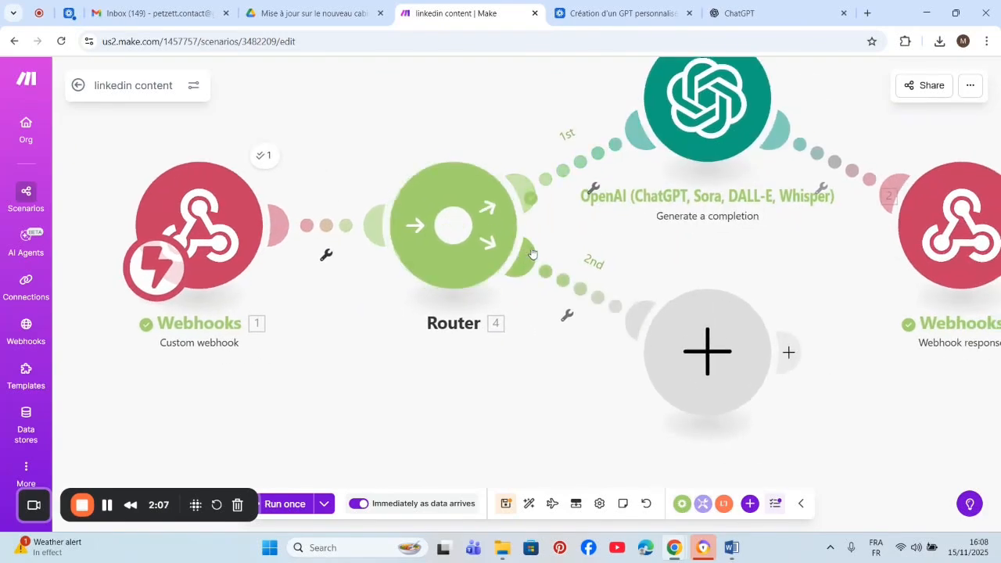
pyautogui.click(708, 356)
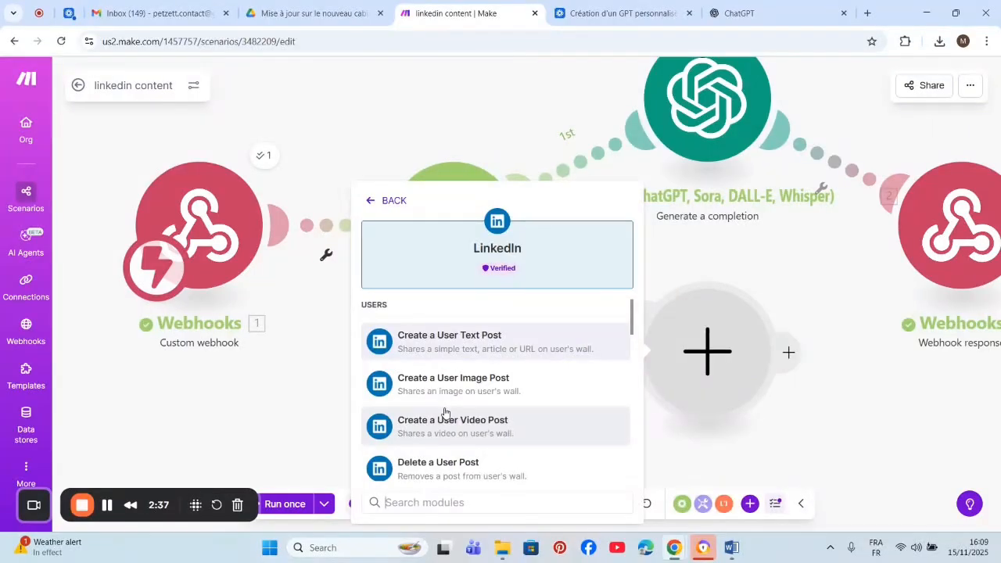
pyautogui.click(421, 352)
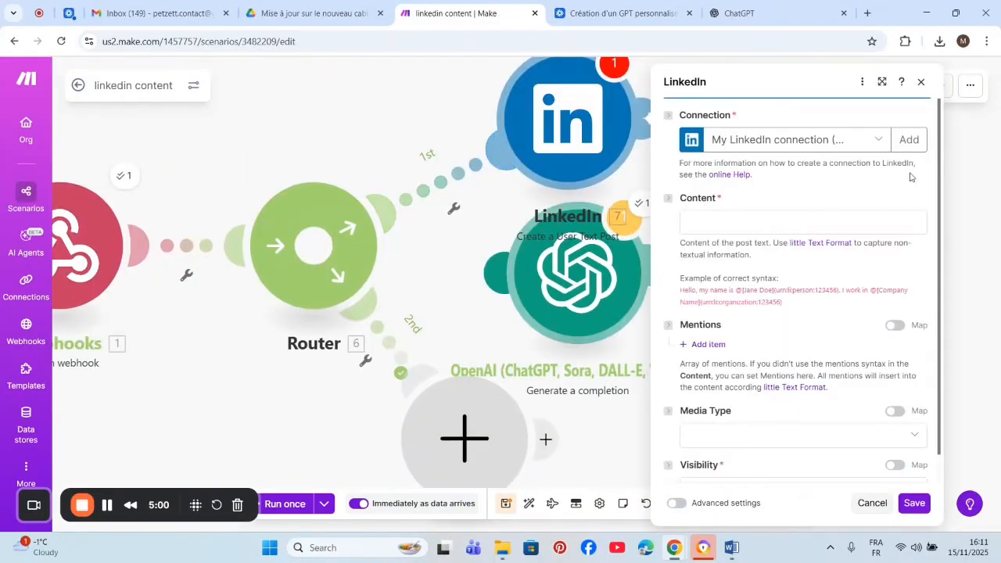
# Map the webhook's message into the LinkedIn post's content, set the visibility to Anyone, and save the module.
pyautogui.click(878, 140)
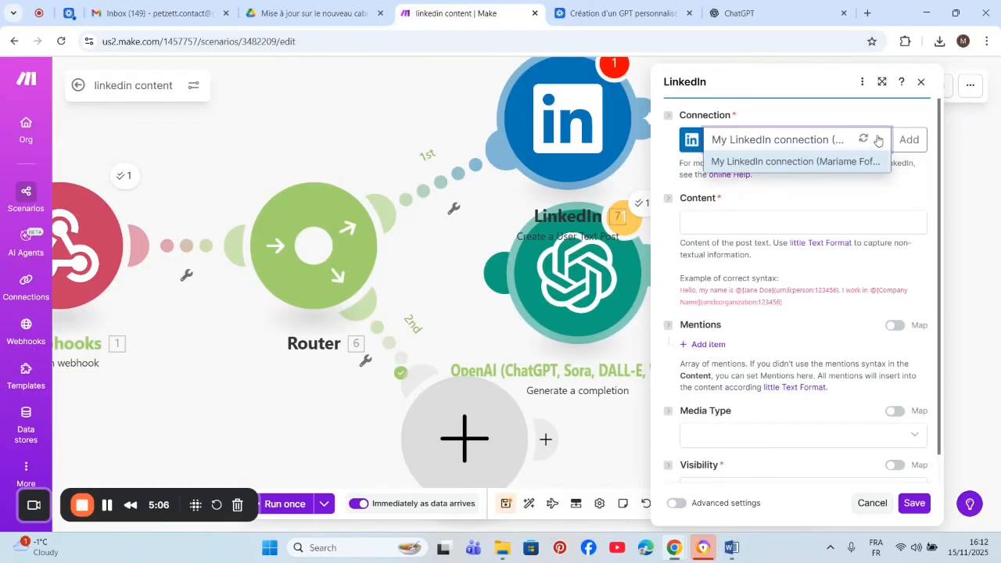
pyautogui.click(888, 222)
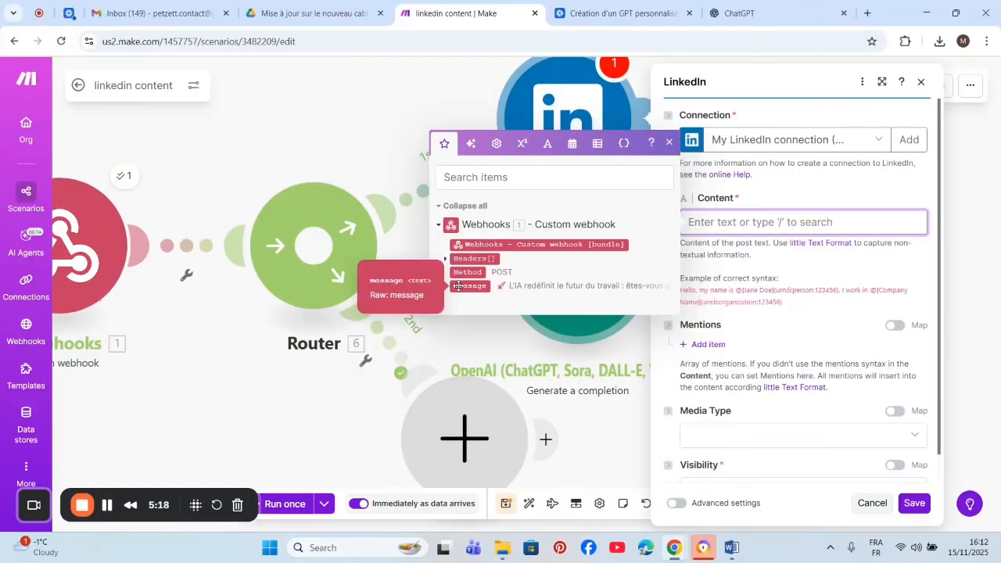
pyautogui.moveTo(458, 286); pyautogui.dragTo(698, 225)
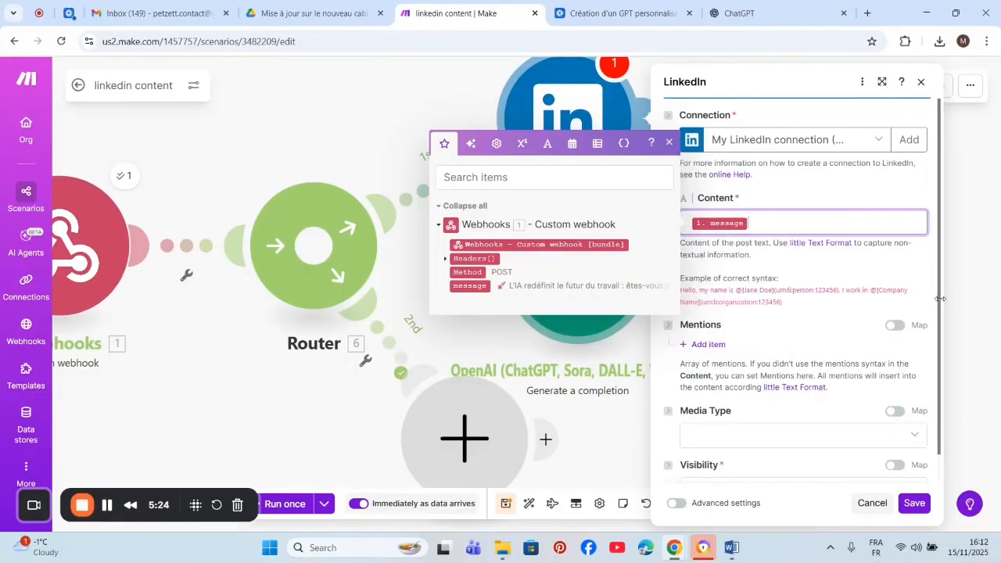
pyautogui.scroll(-2, 939, 305)
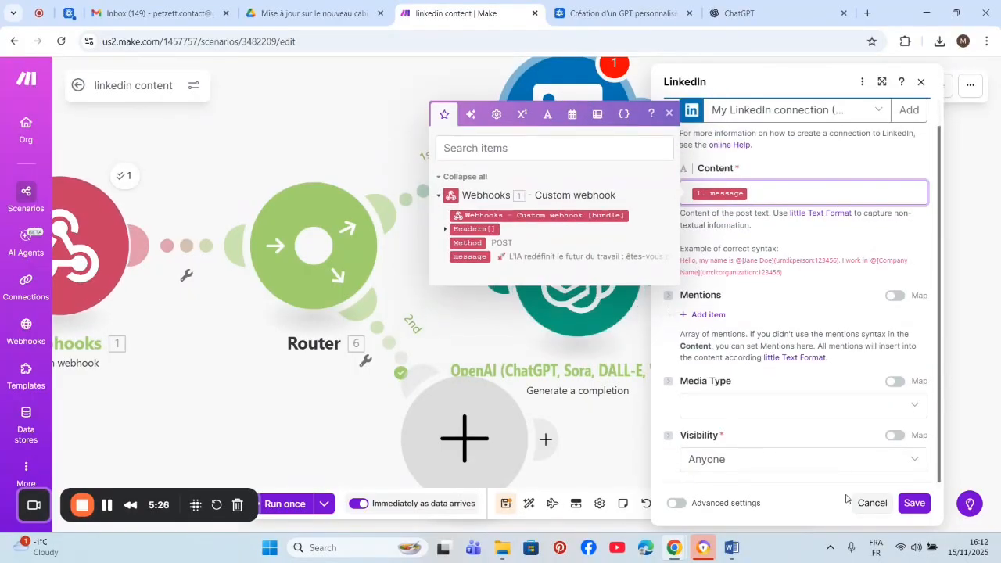
pyautogui.click(811, 455)
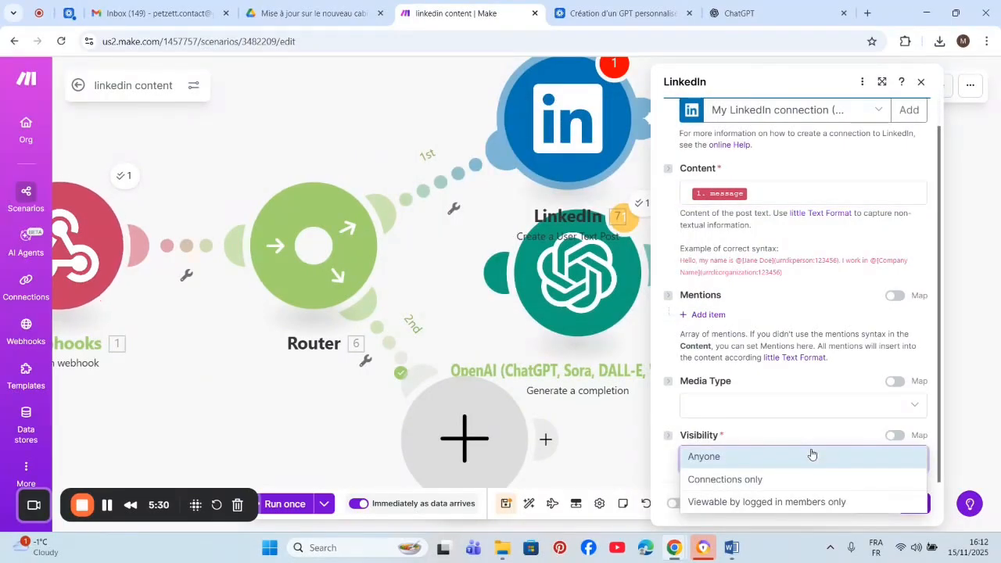
pyautogui.click(811, 456)
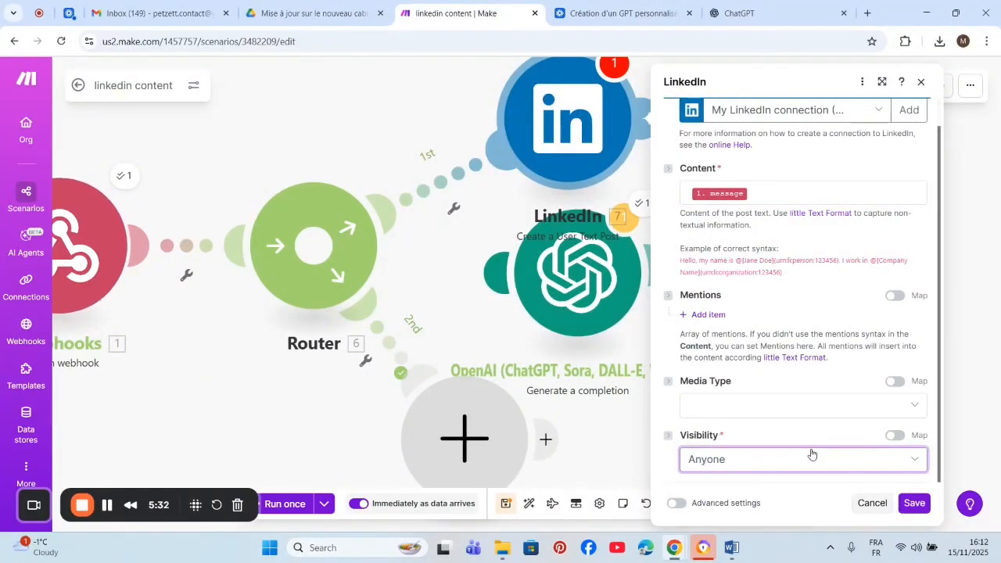
pyautogui.click(915, 503)
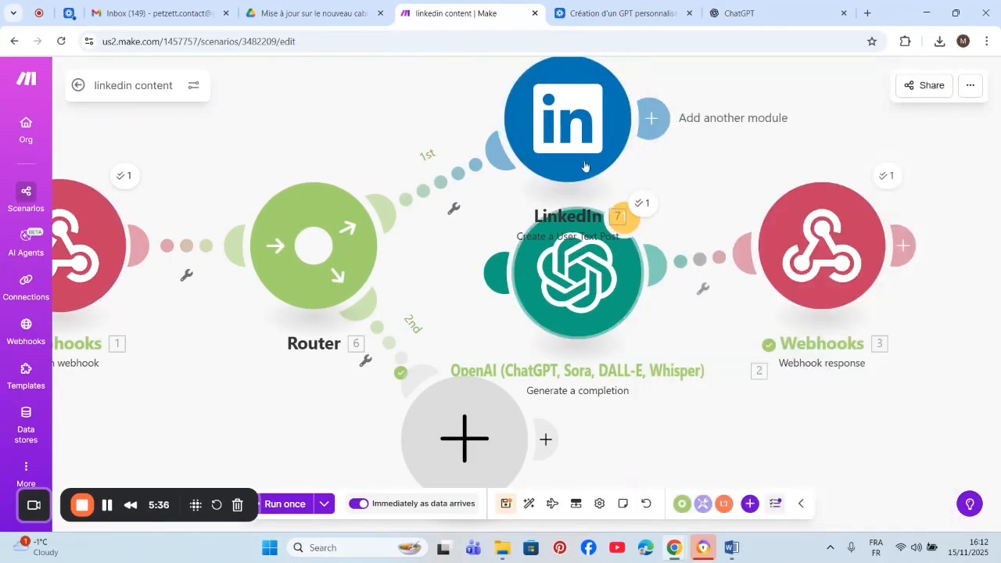
# Move the LinkedIn module clear above the OpenAI module and delete the router's empty placeholder module.
pyautogui.moveTo(553, 127); pyautogui.dragTo(523, 31)
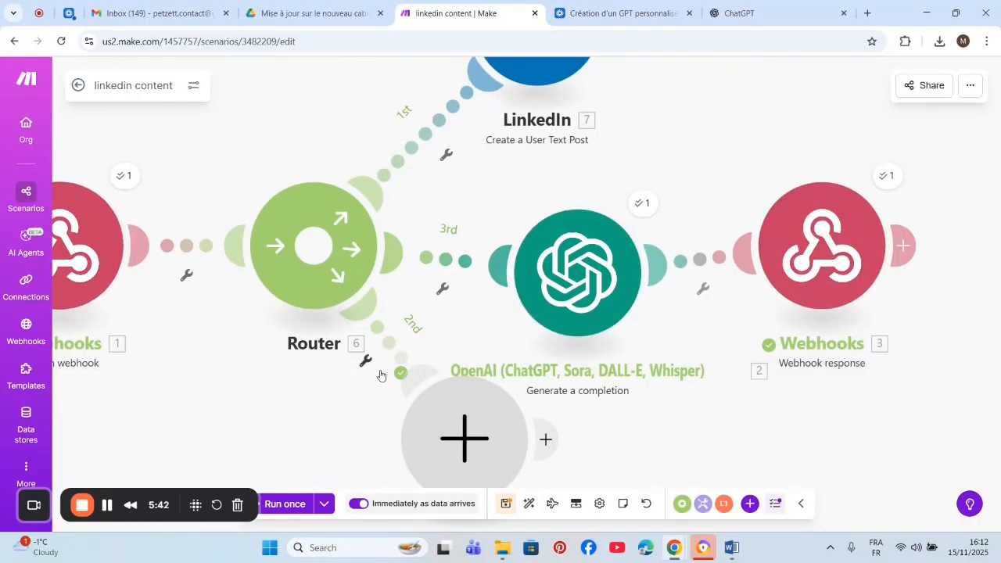
pyautogui.rightClick(421, 418)
pyautogui.click(444, 446)
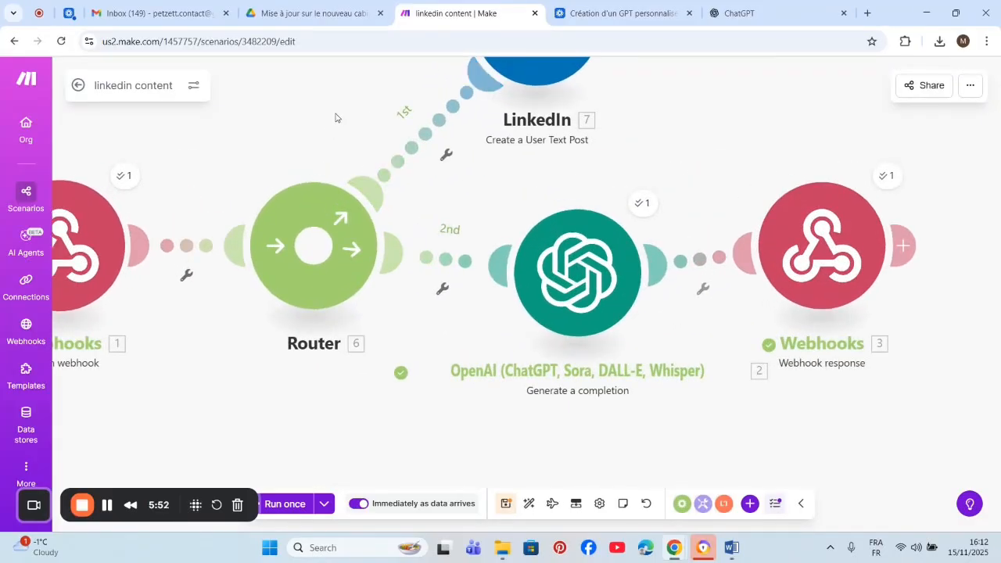
pyautogui.scroll(-3, 335, 118)
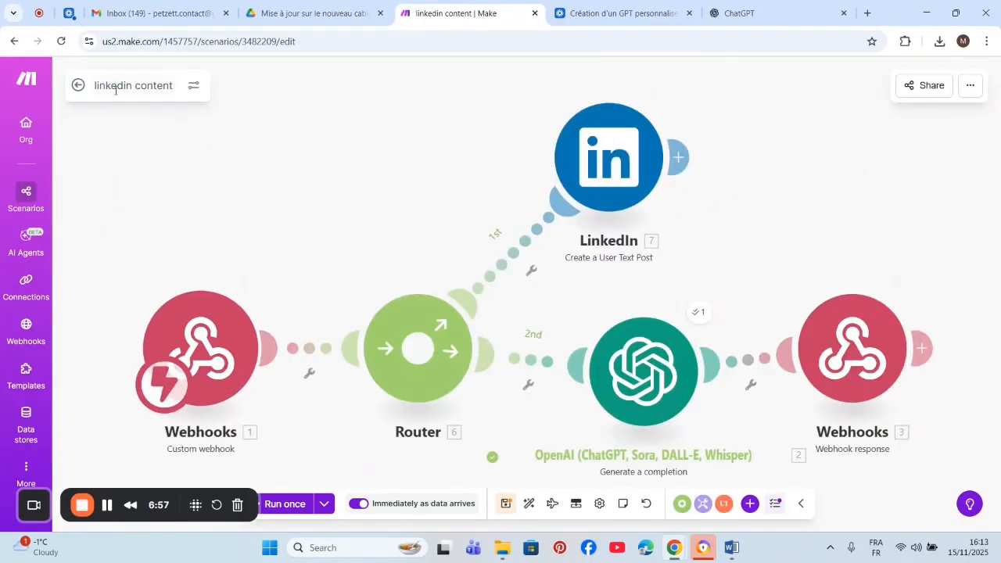
# Switch to the "linkedin content créator" GPT in ChatGPT, test its CreateLinkedInPost action again, and allow the call.
pyautogui.click(739, 13)
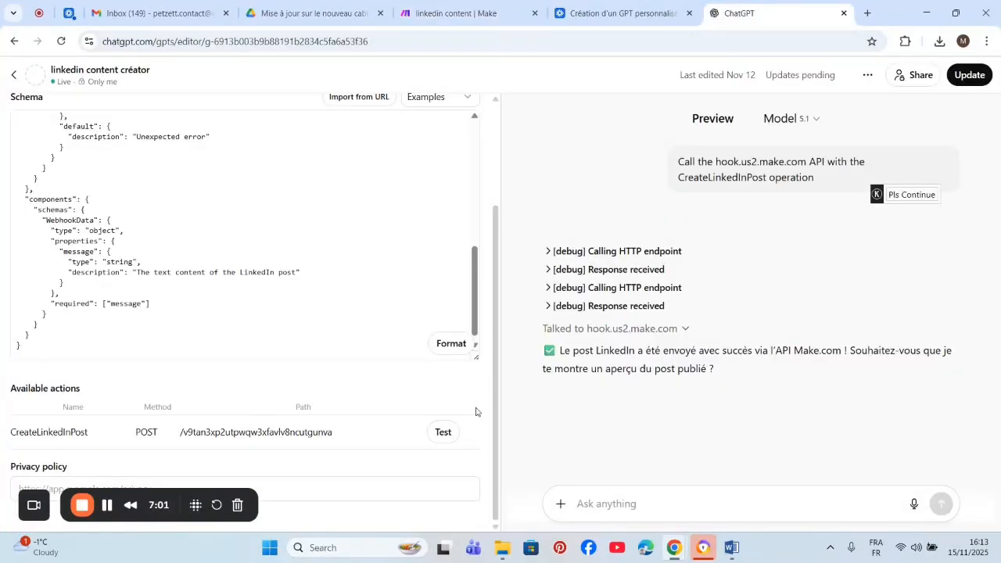
pyautogui.click(440, 435)
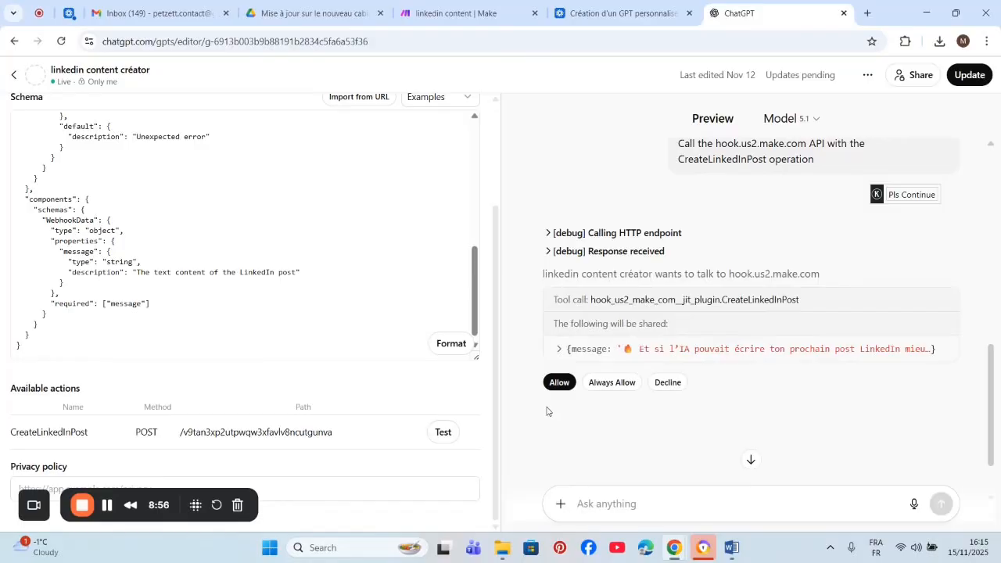
pyautogui.click(558, 382)
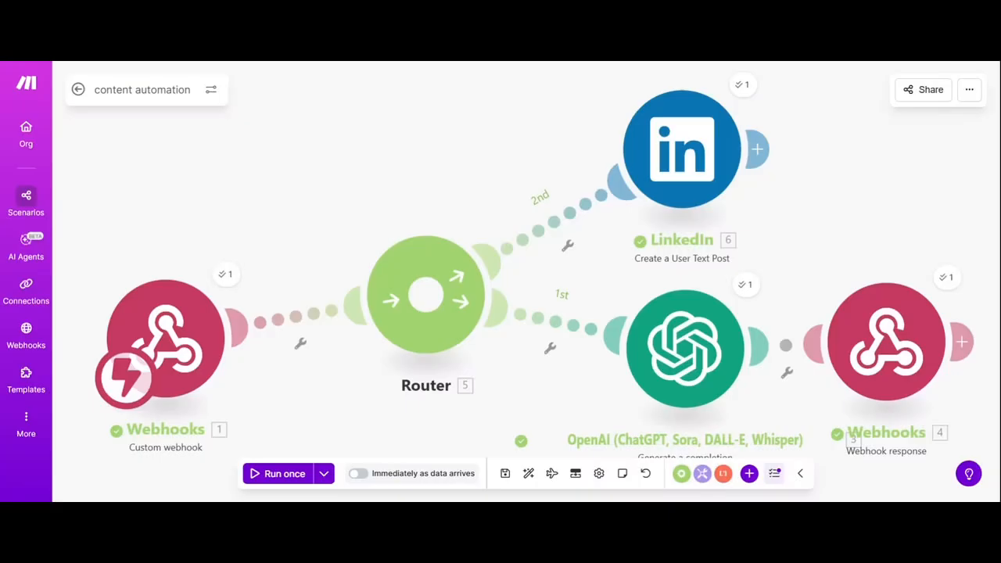
# Look through the LinkedIn profile's recent activity for the automatically published posts and open the post about AI in 2025.
pyautogui.scroll(-3, 367, 126)
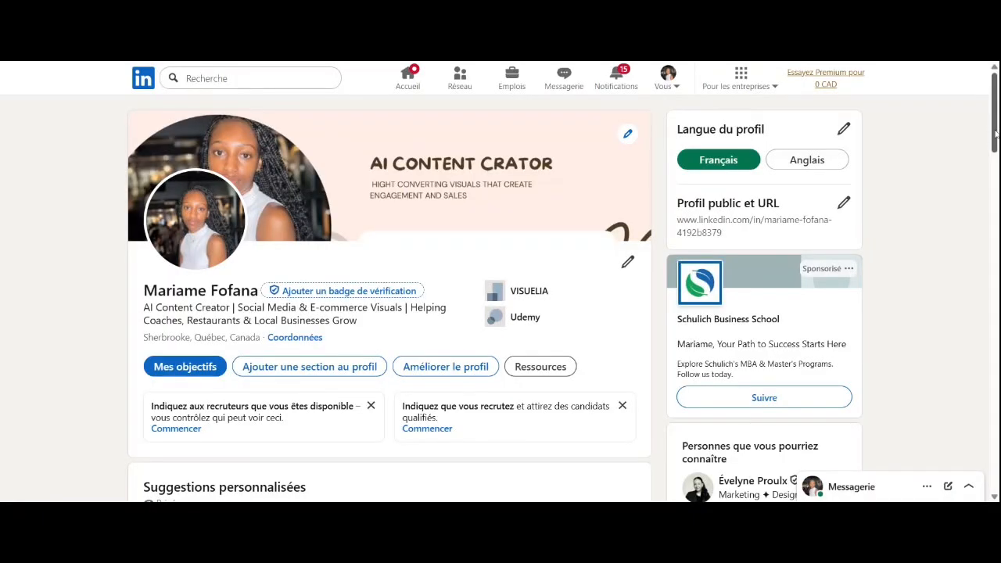
pyautogui.scroll(-3, 995, 177)
pyautogui.moveTo(995, 177); pyautogui.dragTo(990, 224)
pyautogui.scroll(-5, 990, 224)
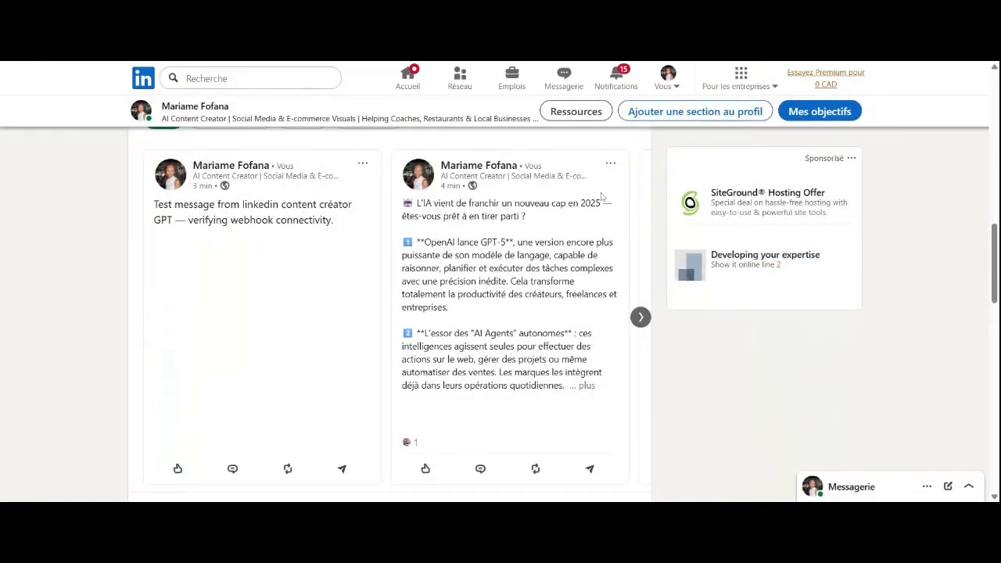
pyautogui.click(610, 163)
pyautogui.click(290, 340)
pyautogui.click(466, 306)
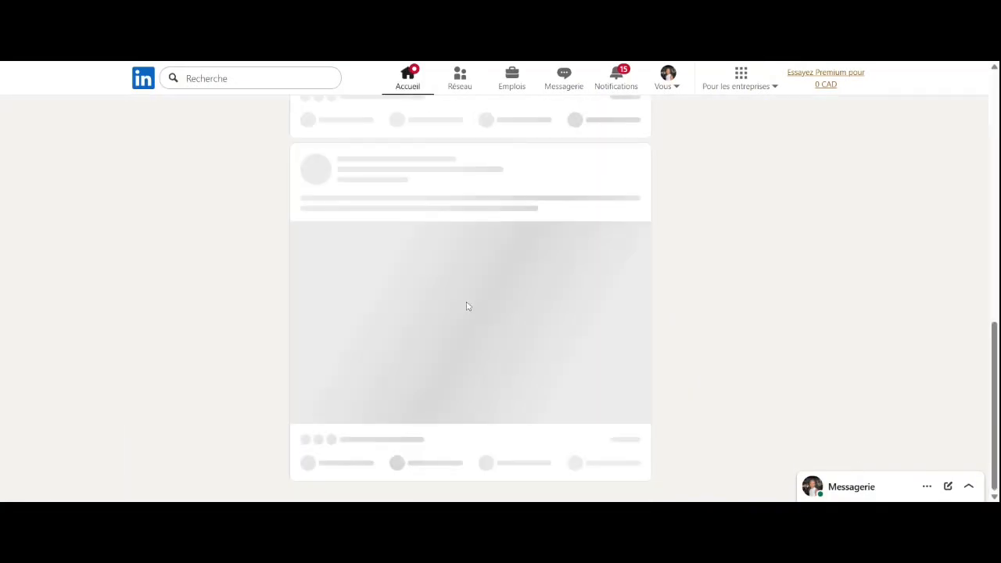